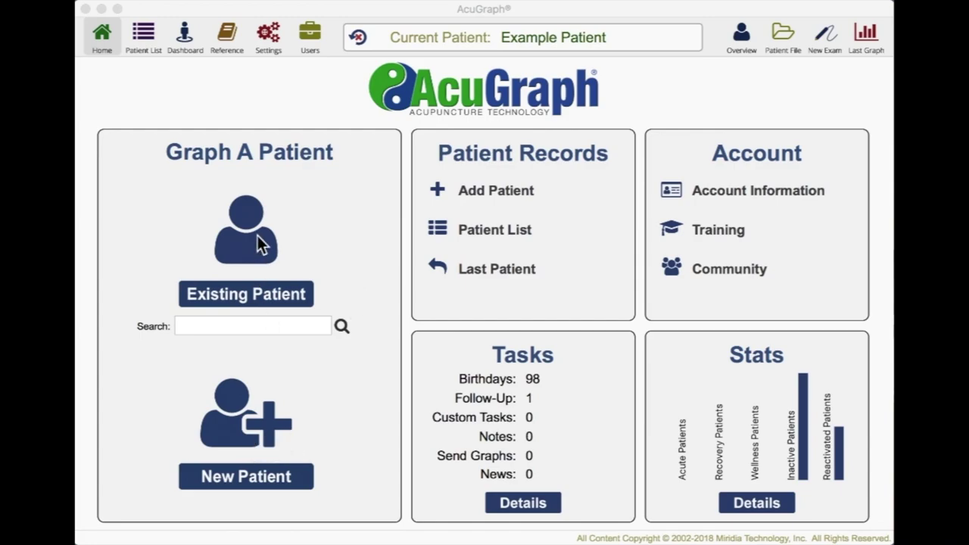
Search the existing patients for "example" and start an exam for the matching patient.
left_click(244, 328)
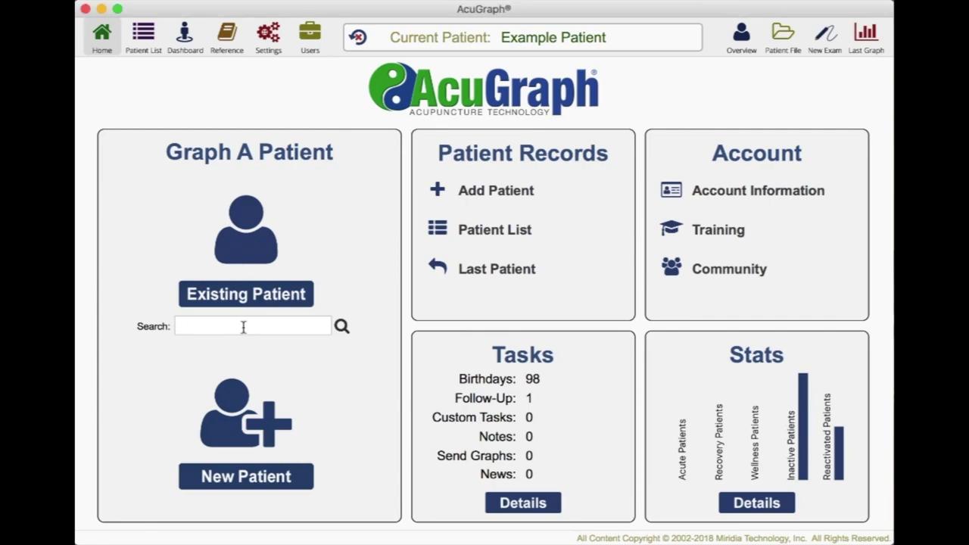
type("example")
key("Return")
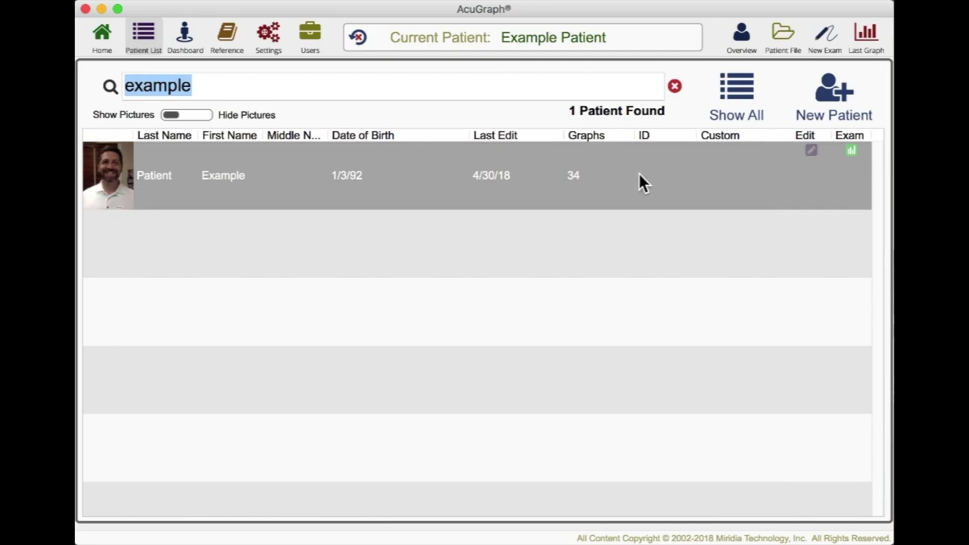
left_click(849, 149)
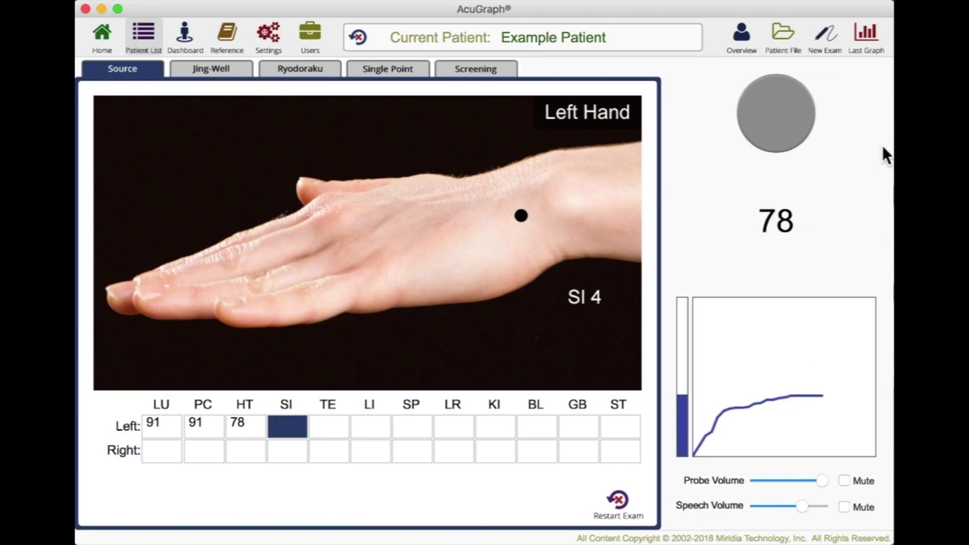
Open the patient's last graph and examine the Lung channel's points, musculotendino area and internal pathways.
left_click(873, 47)
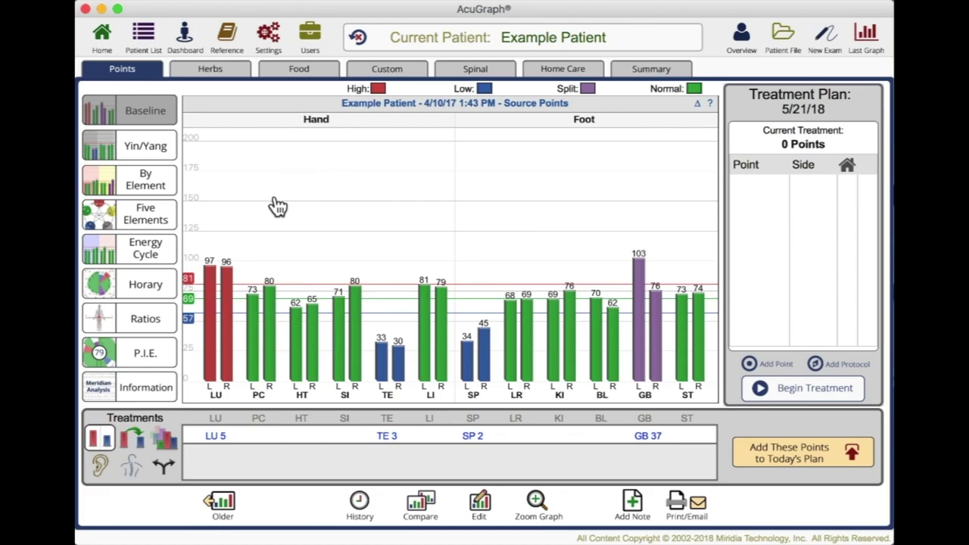
left_click(227, 280)
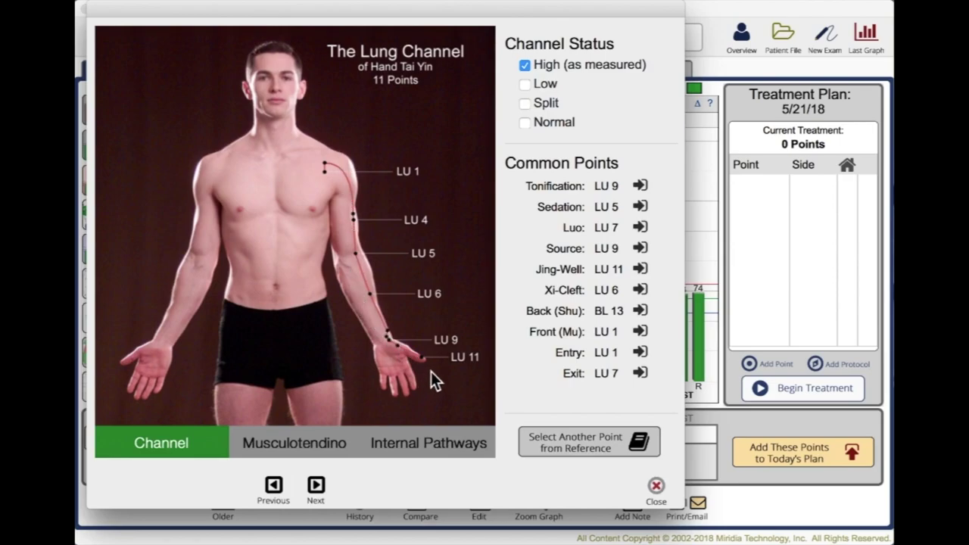
left_click(294, 448)
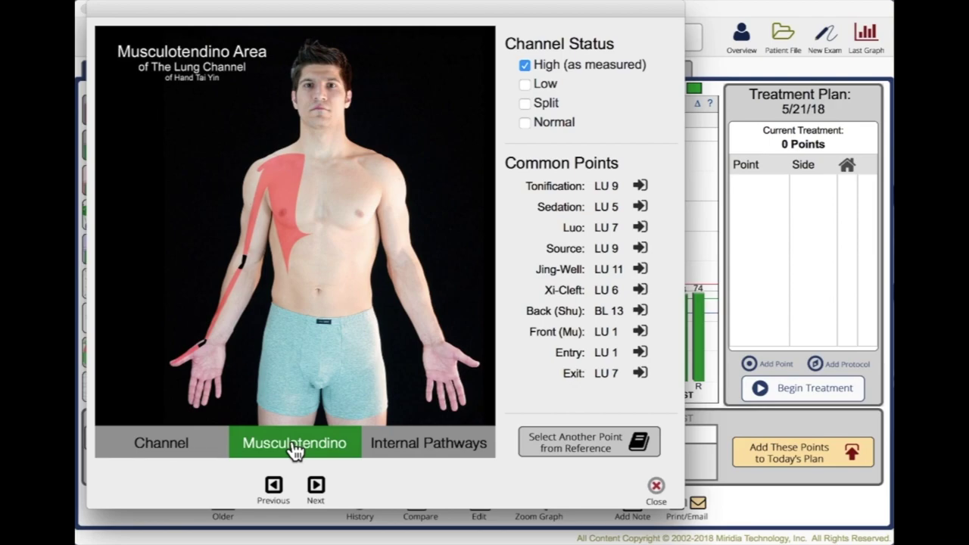
left_click(466, 442)
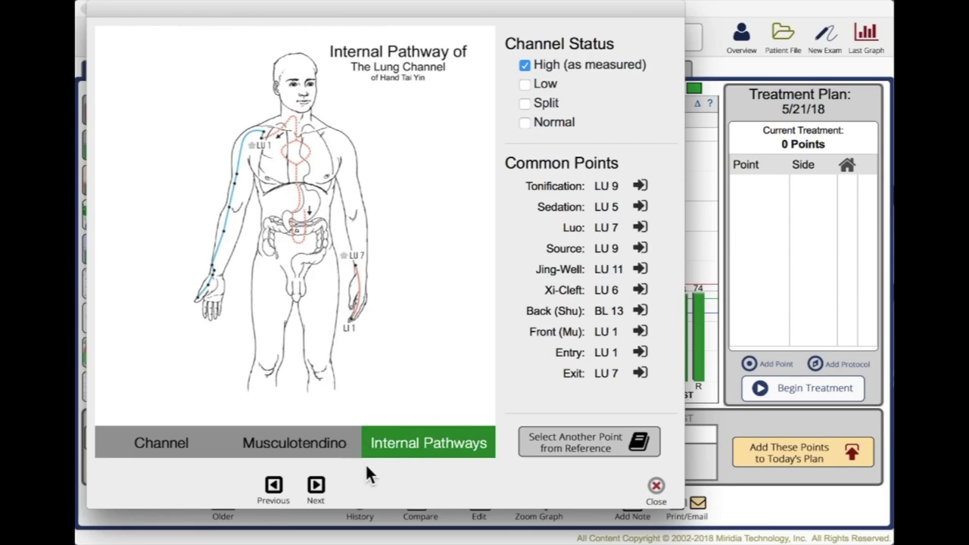
left_click(651, 489)
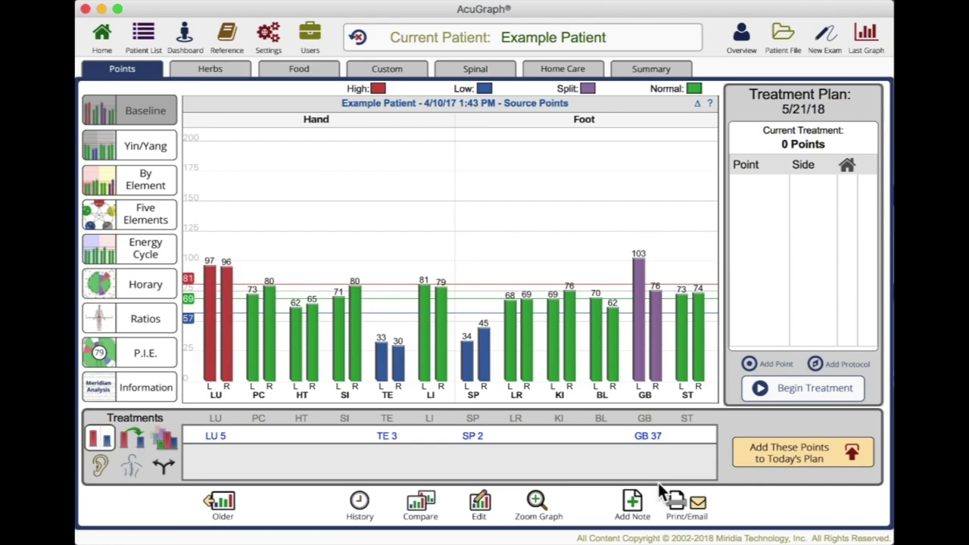
Examine the Gall Bladder channel's points and musculotendino area from its bar in the graph.
left_click(642, 322)
left_click(311, 444)
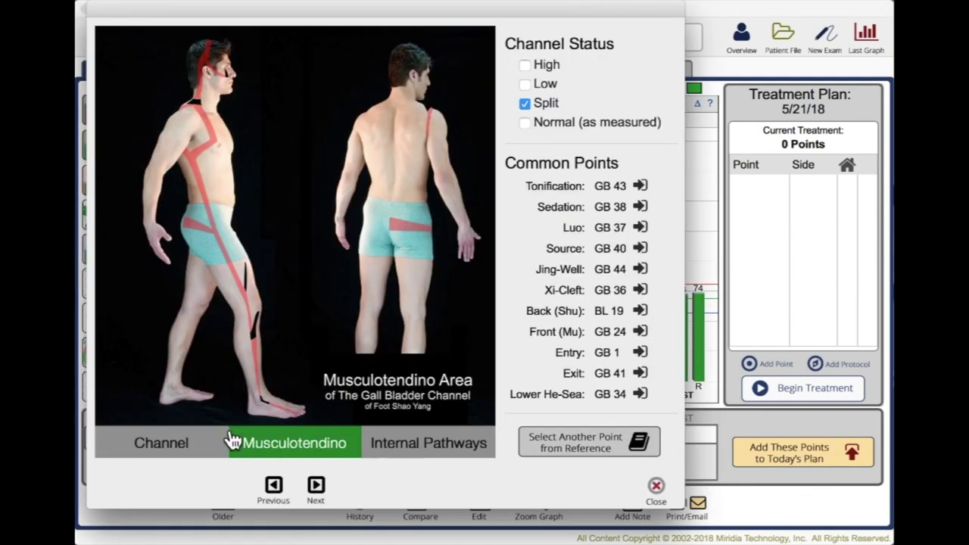
left_click(174, 441)
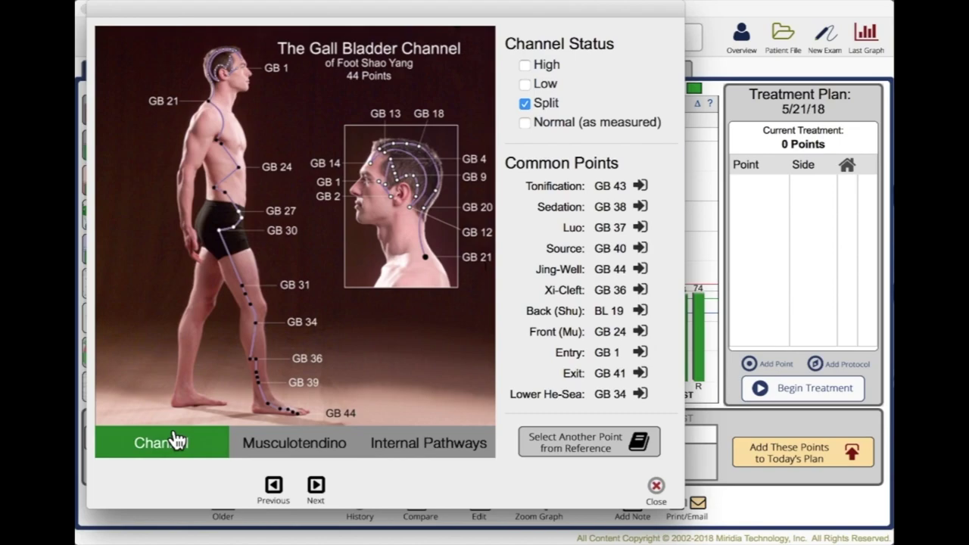
left_click(299, 448)
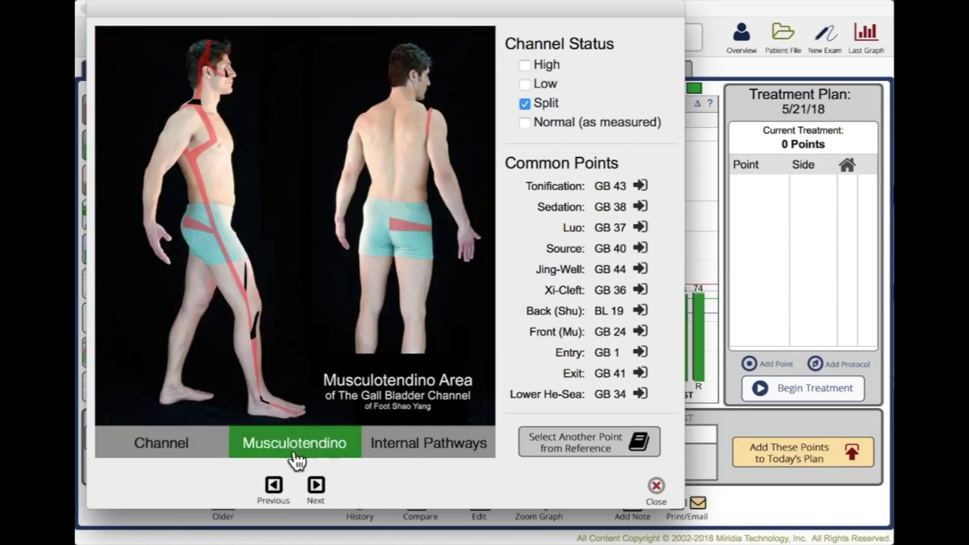
left_click(194, 455)
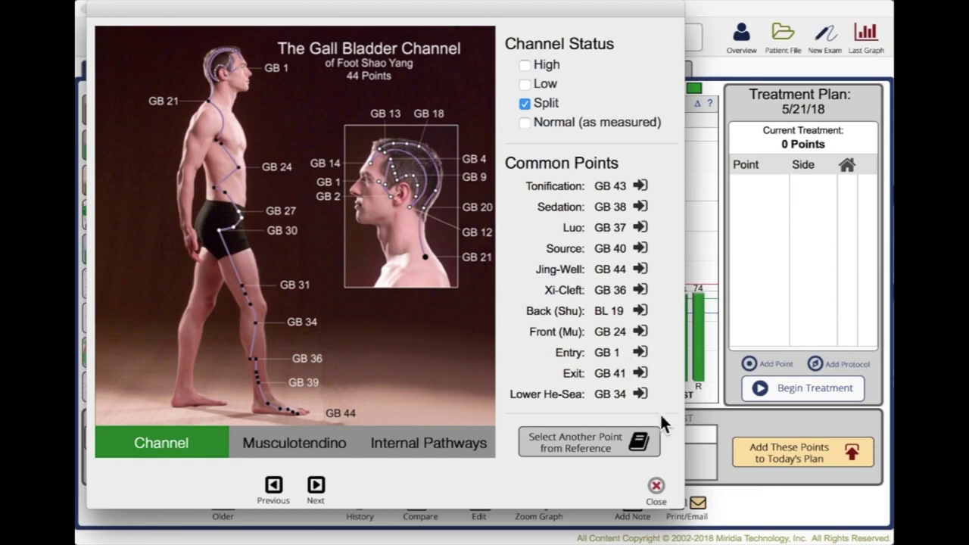
left_click(656, 486)
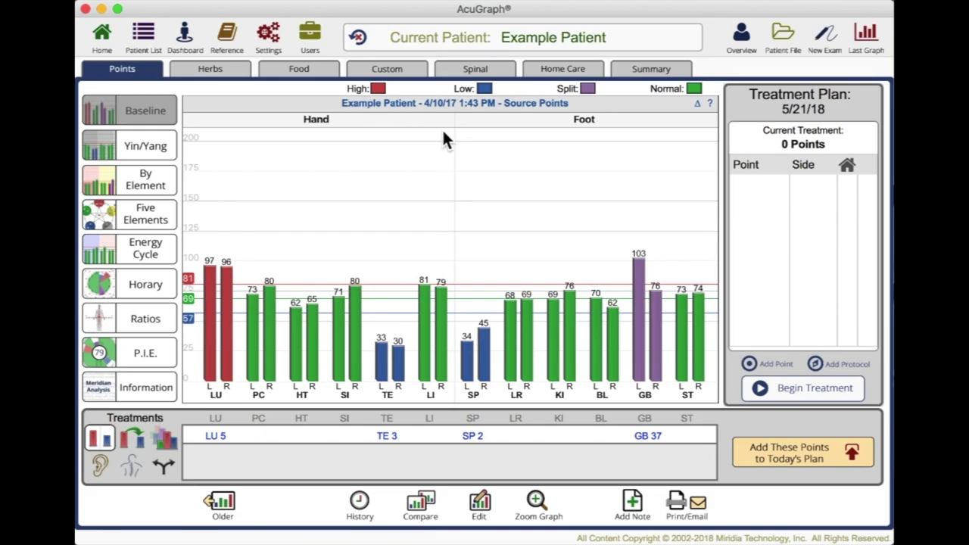
Examine the exam in the Yin/Yang, By Element, Five Elements and Energy Cycle views.
left_click(127, 153)
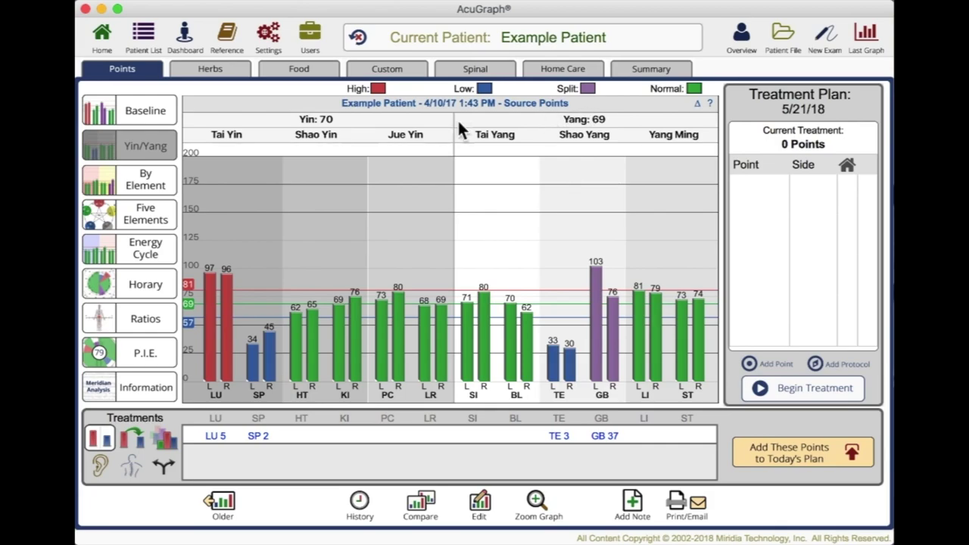
left_click(111, 184)
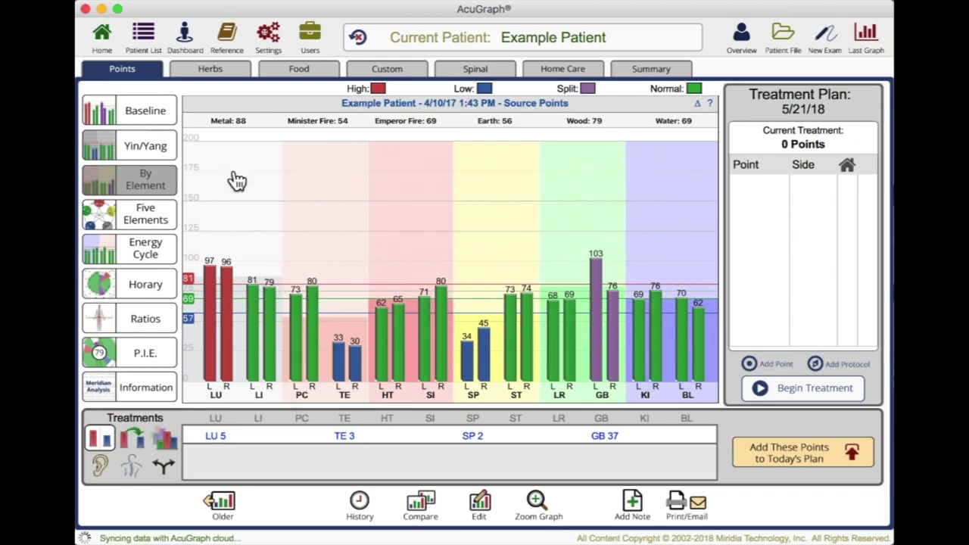
left_click(140, 216)
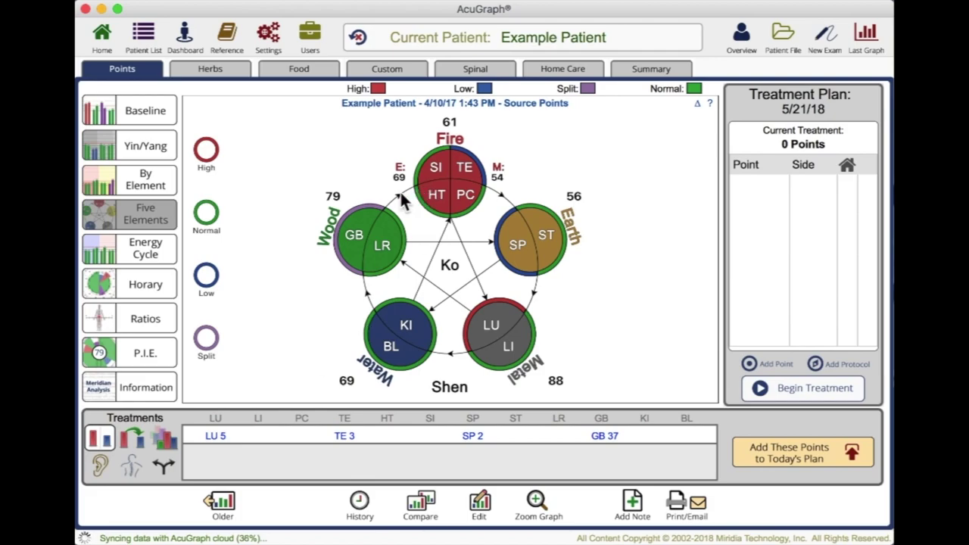
left_click(104, 260)
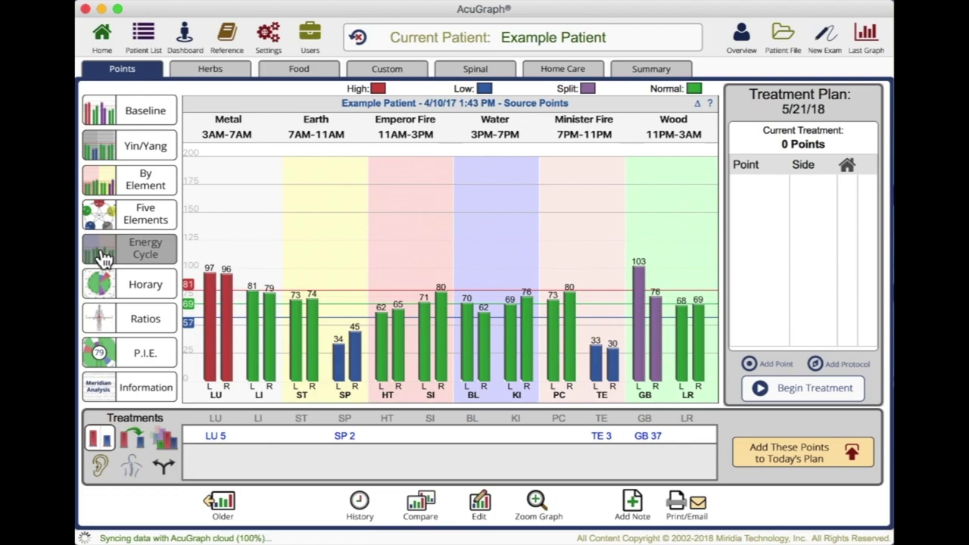
left_click(104, 258)
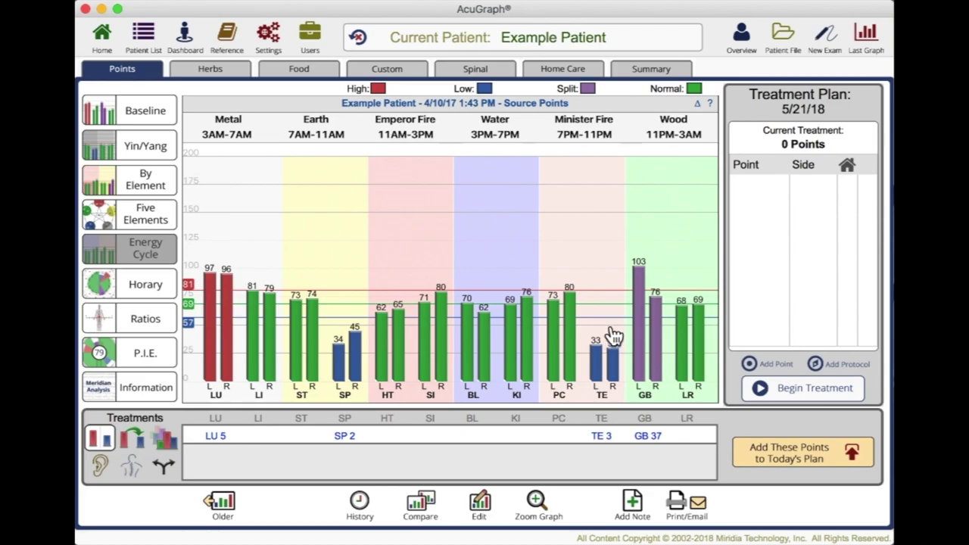
Examine the exam's Horary, Ratios and P.I.E. views.
left_click(150, 288)
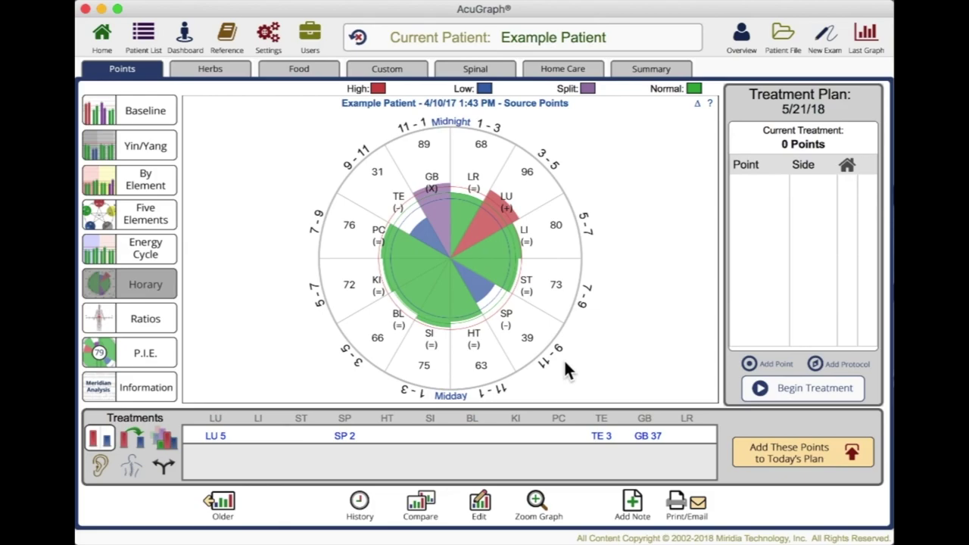
left_click(146, 323)
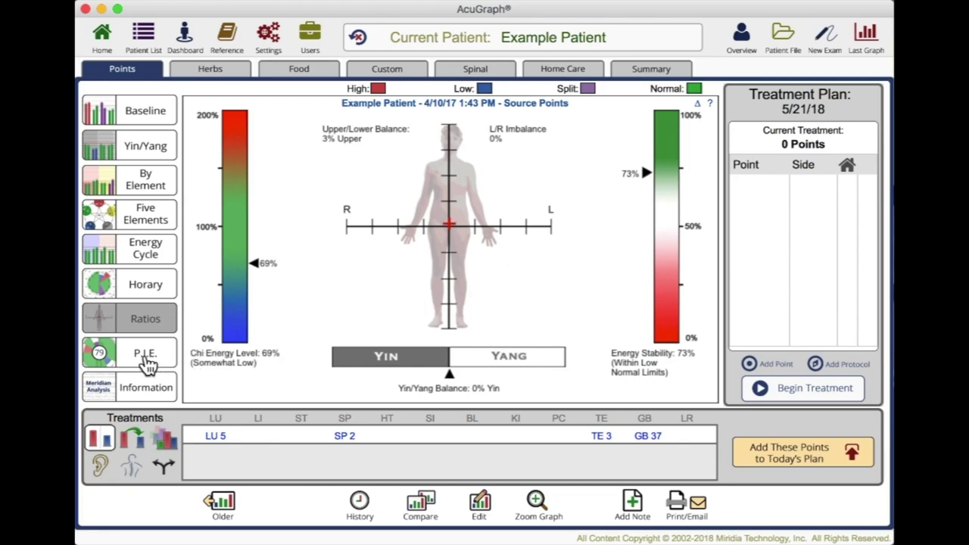
left_click(148, 365)
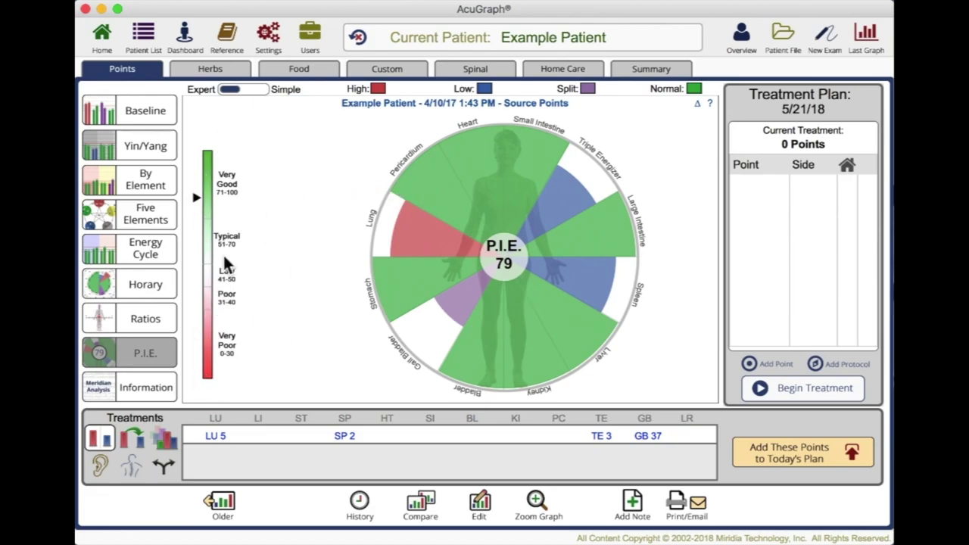
Step back through three older exams' P.I.E. charts and return to the most recent exam.
left_click(222, 504)
left_click(222, 504)
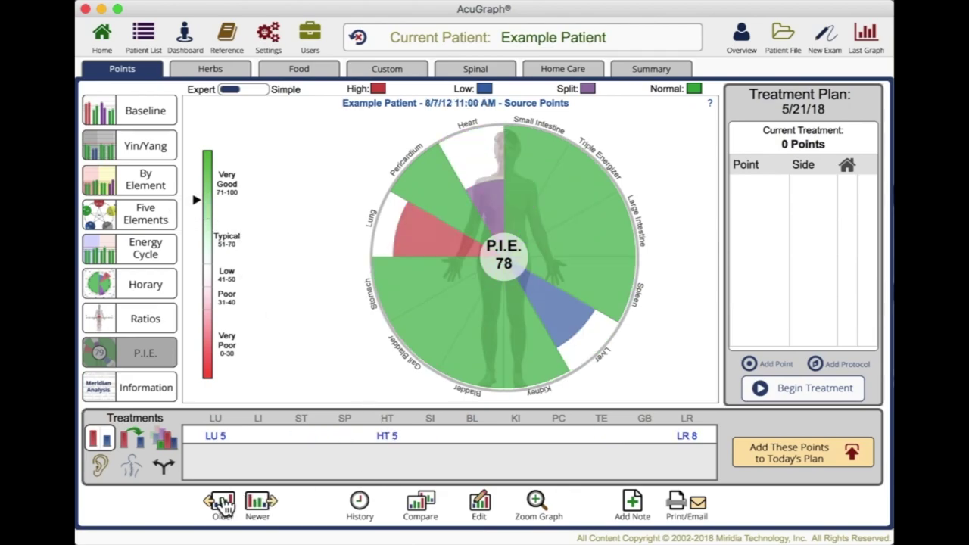
left_click(222, 503)
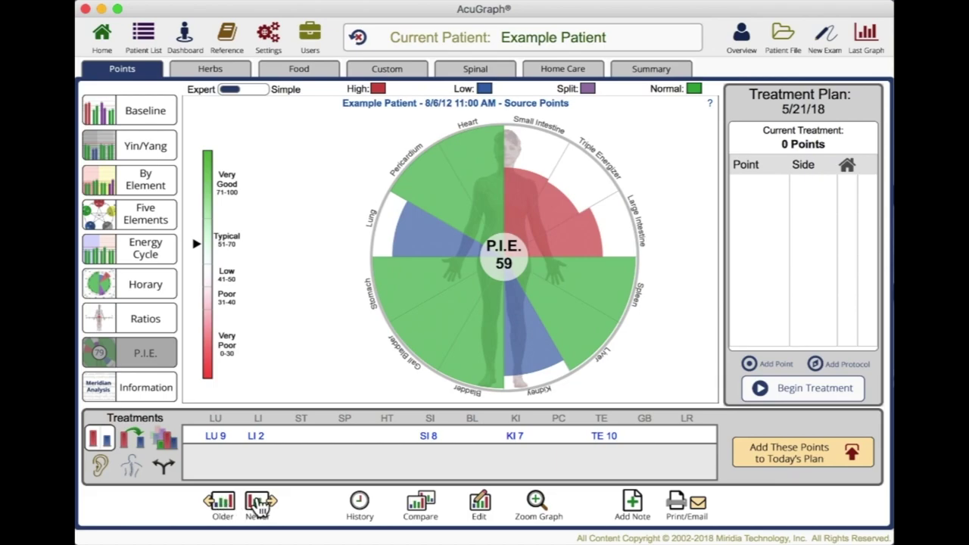
left_click(258, 505)
left_click(258, 505)
left_click(258, 504)
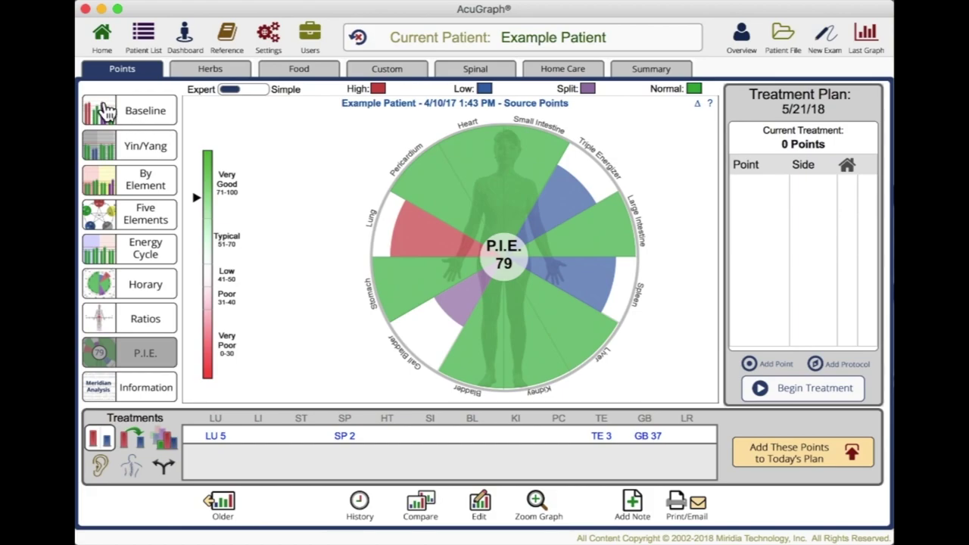
From the Baseline graph, compare the latest exam with the other April 10, 2017 exam and the August 7, 6 and 5, 2012 exams.
left_click(106, 112)
left_click(422, 503)
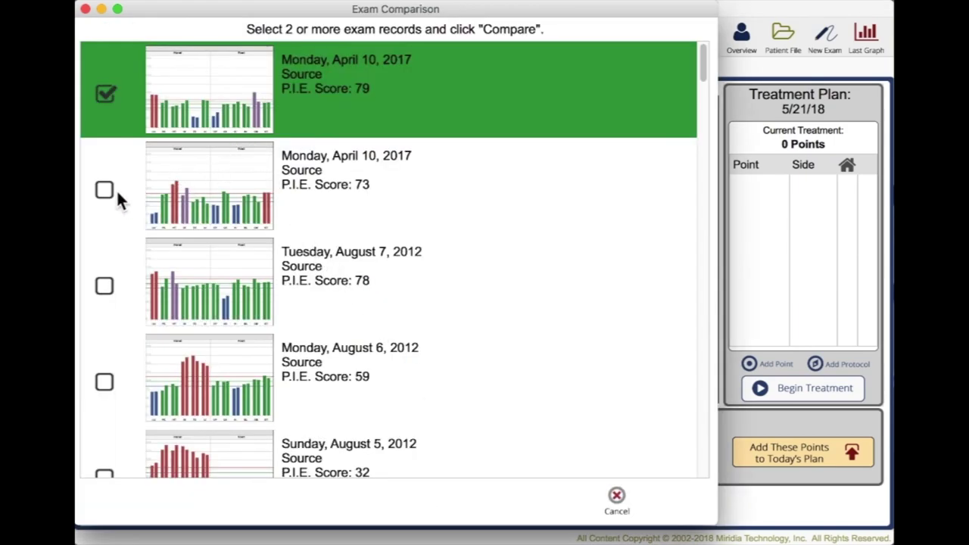
left_click(113, 193)
left_click(104, 288)
left_click(105, 382)
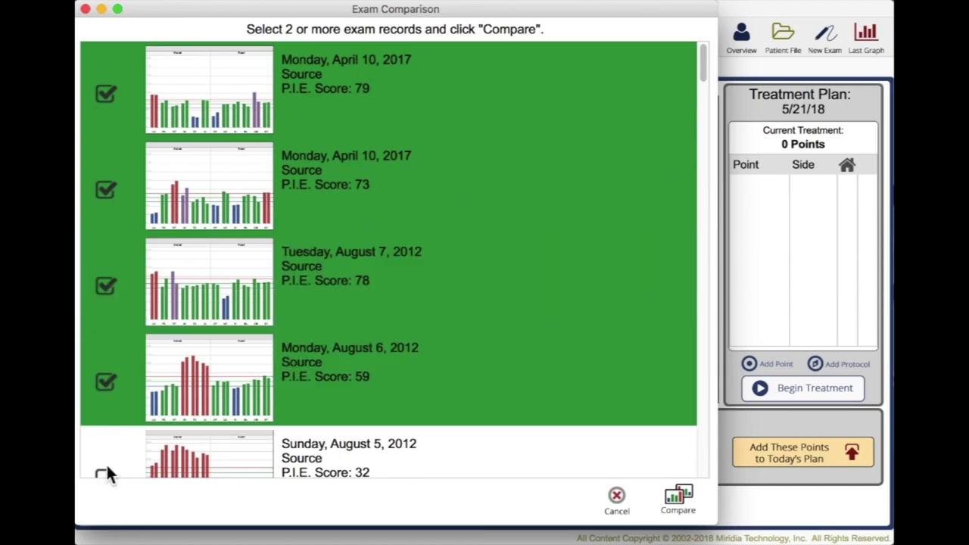
scroll(113, 447, "down", 10)
scroll(119, 190, "up", 7)
left_click(105, 190)
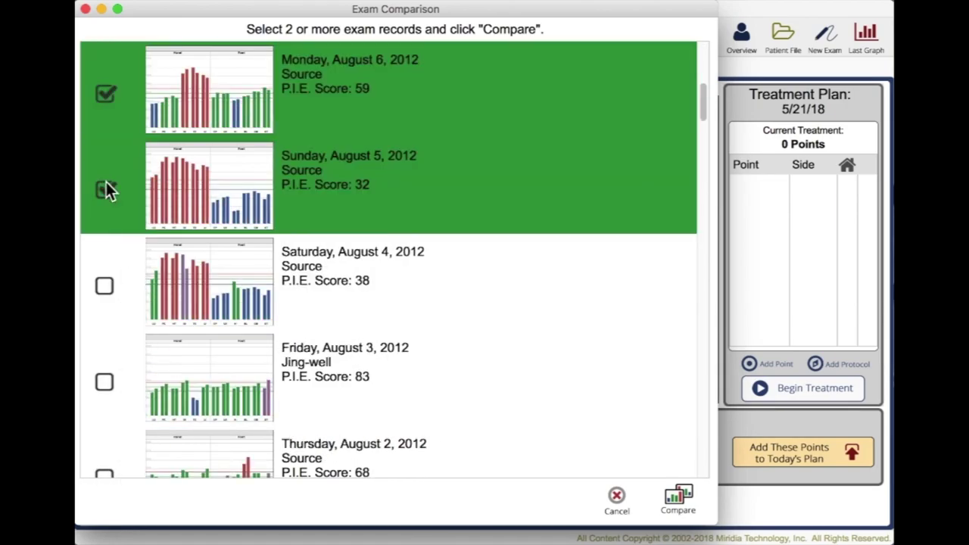
left_click(679, 500)
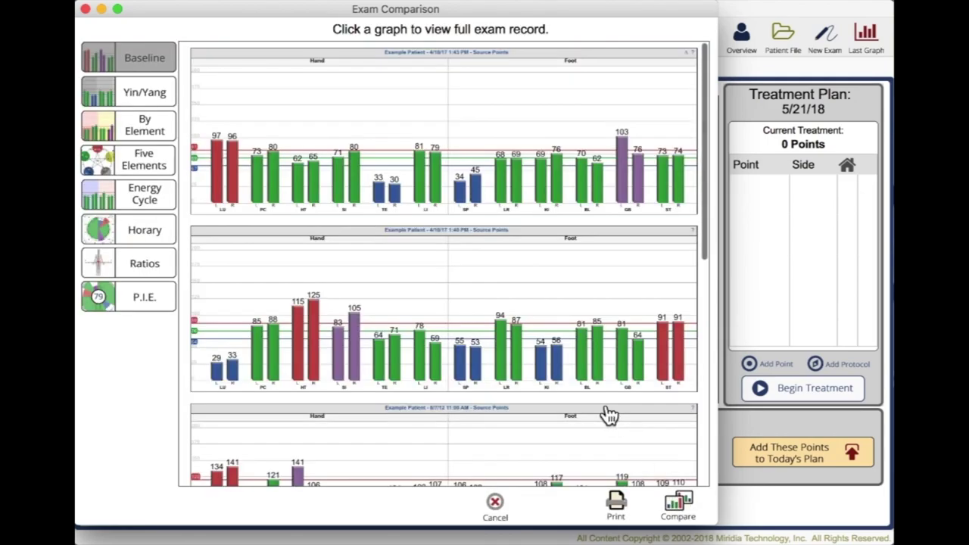
Review the compared exams' Baseline graphs and P.I.E. charts, and close the comparison.
scroll(603, 409, "down", 4)
scroll(602, 401, "down", 5)
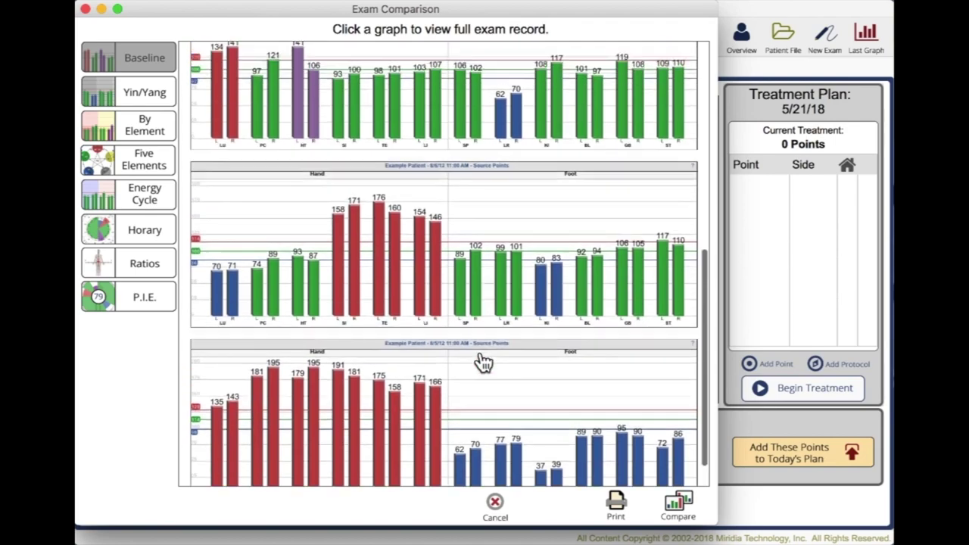
scroll(482, 361, "up", 8)
scroll(485, 361, "up", 3)
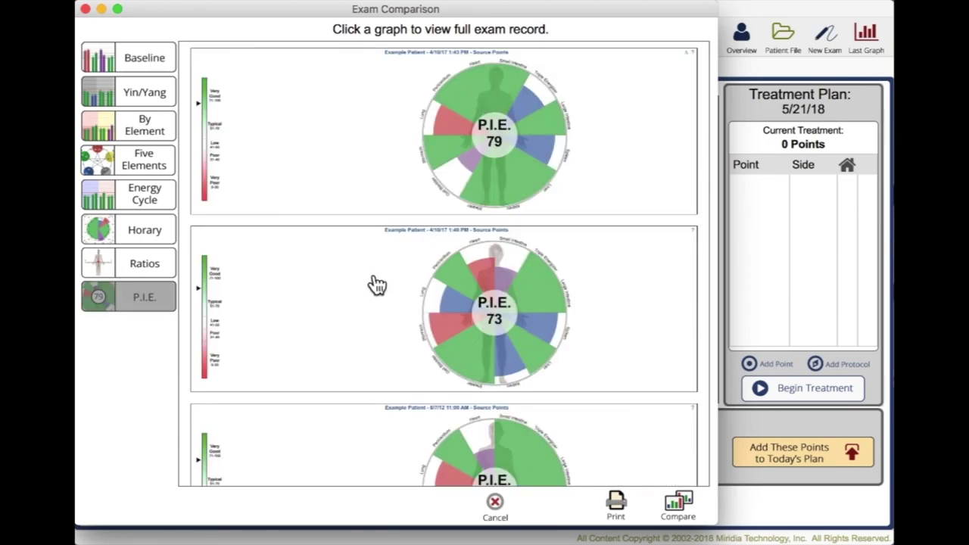
scroll(377, 284, "down", 10)
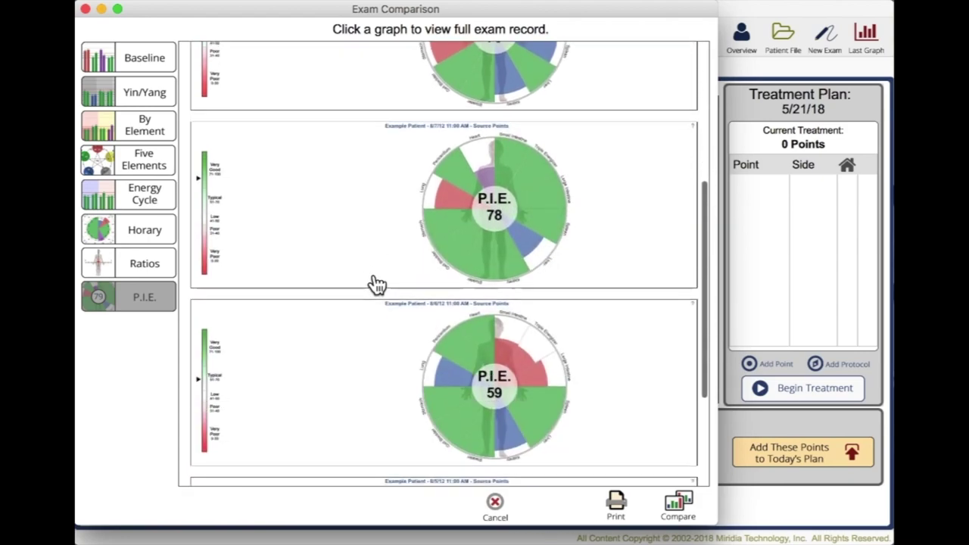
scroll(377, 285, "down", 2)
scroll(377, 285, "up", 6)
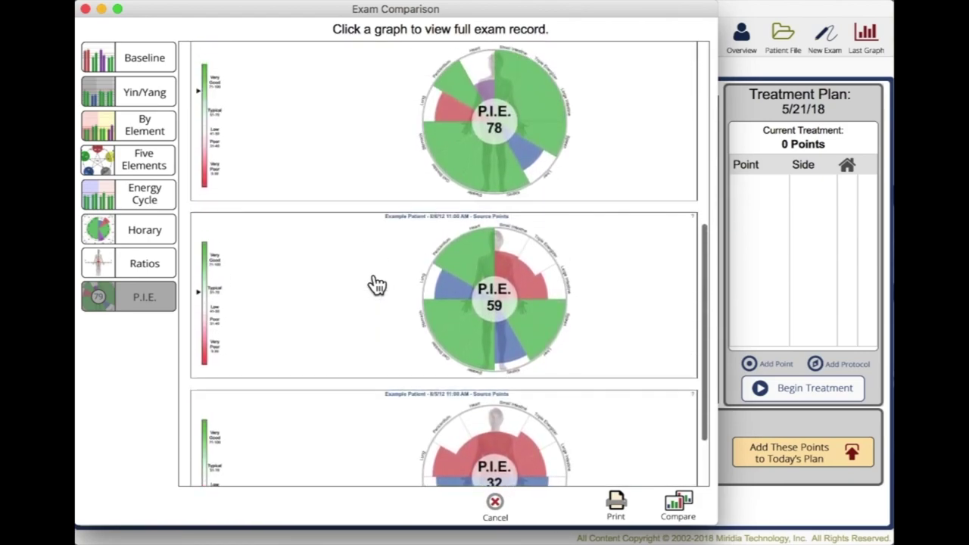
scroll(377, 284, "up", 3)
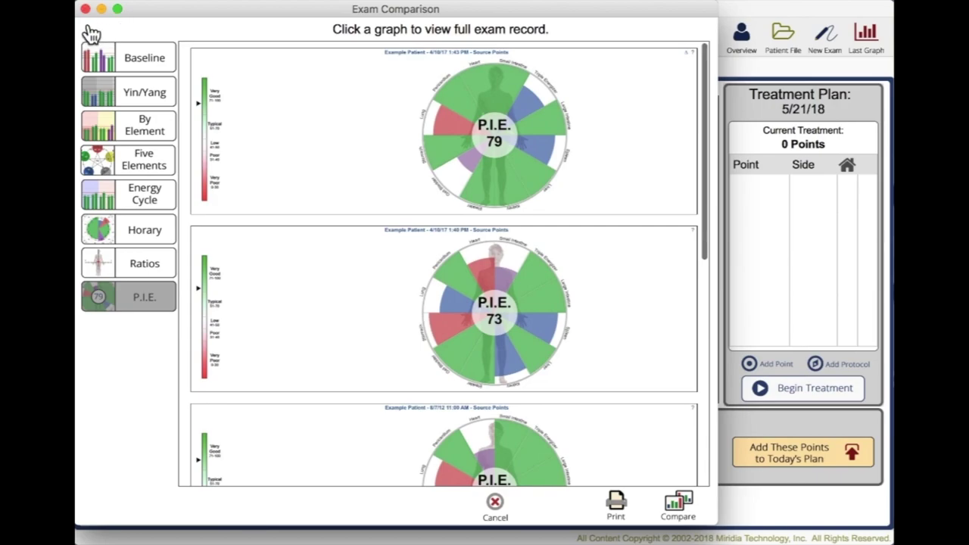
left_click(84, 9)
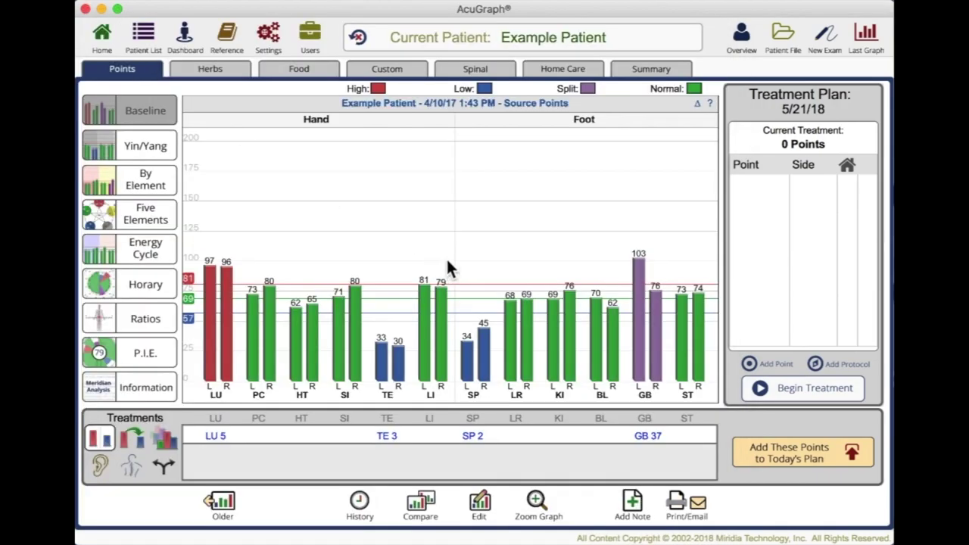
Open the exam's meridian analysis information.
left_click(137, 392)
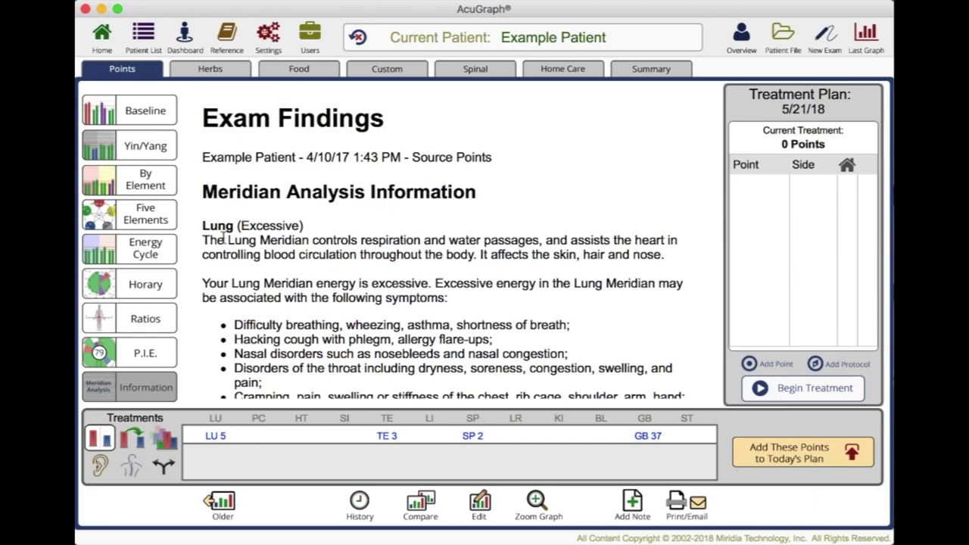
Examine the Lung meridian findings, highlighting its status, description, associated symptoms and related emotions.
left_click_drag(202, 226, 304, 225)
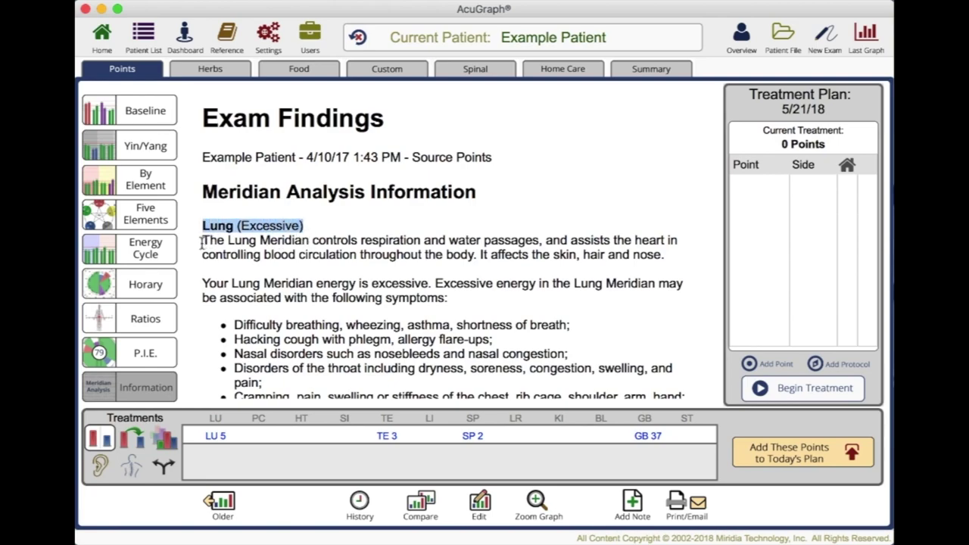
left_click_drag(202, 241, 666, 255)
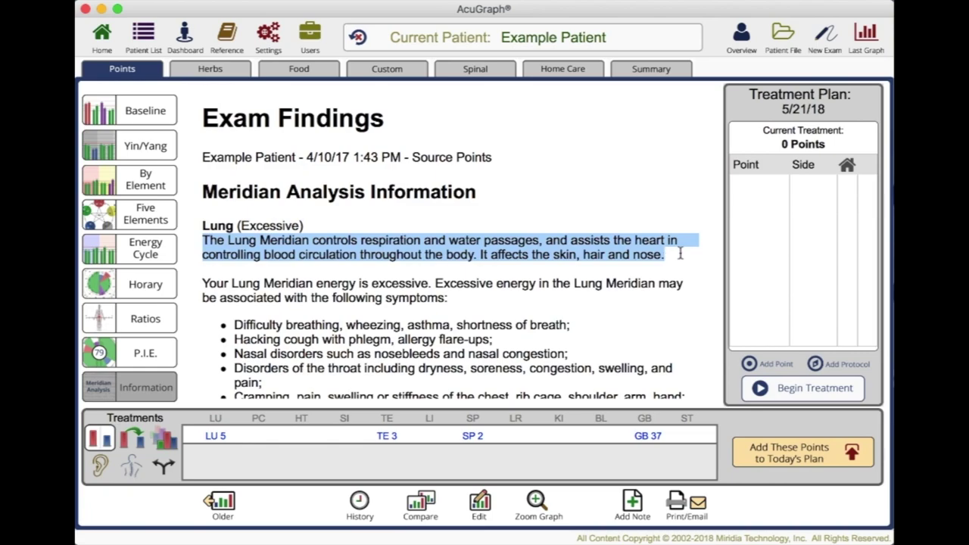
scroll(416, 335, "down", 3)
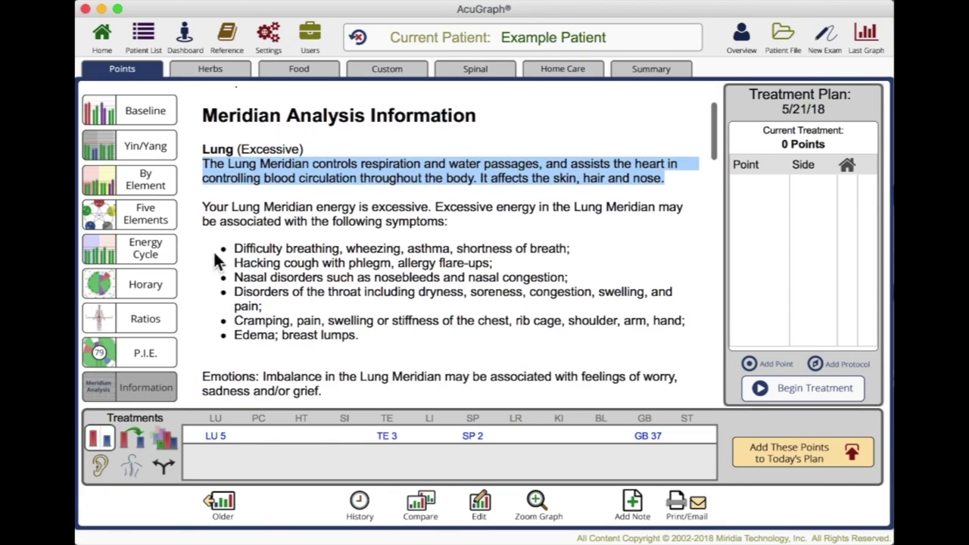
left_click_drag(224, 252, 625, 331)
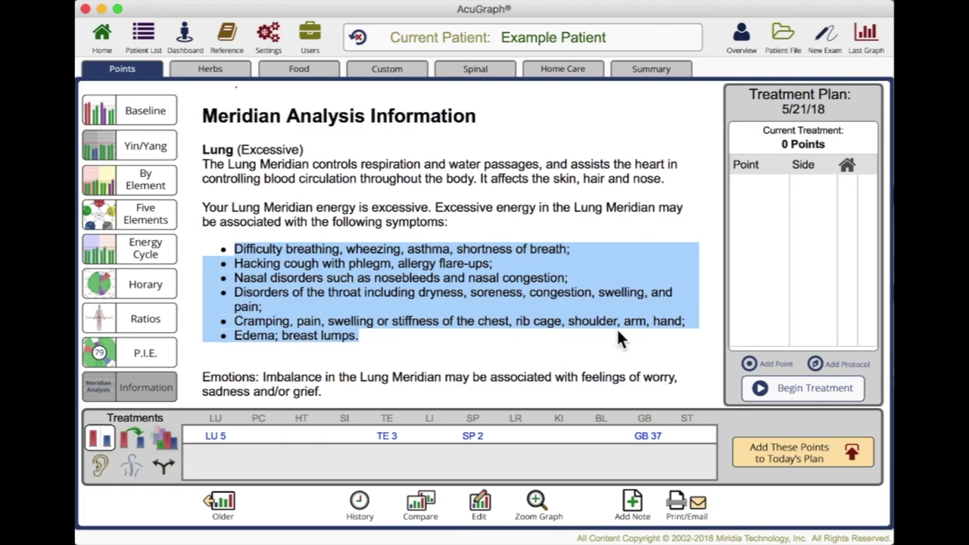
scroll(509, 329, "down", 2)
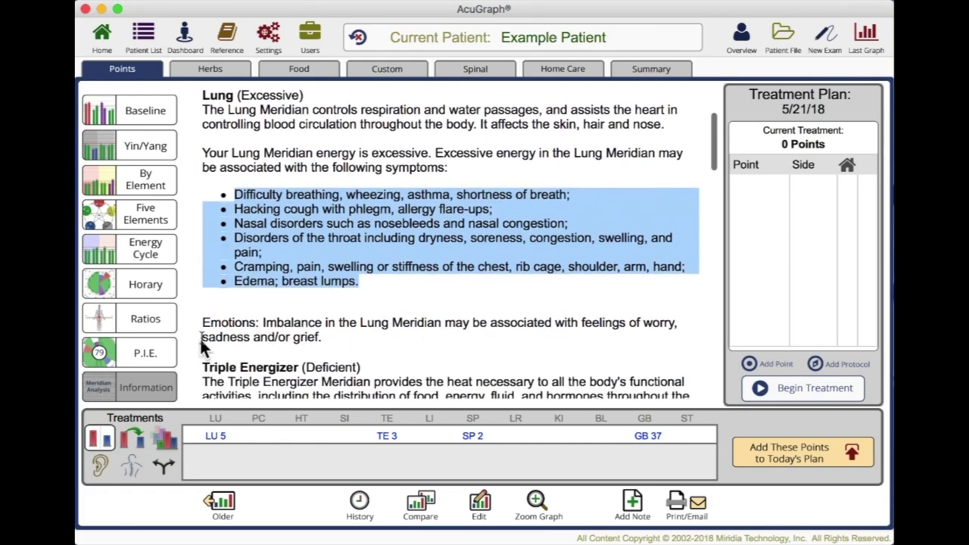
left_click_drag(200, 319, 381, 341)
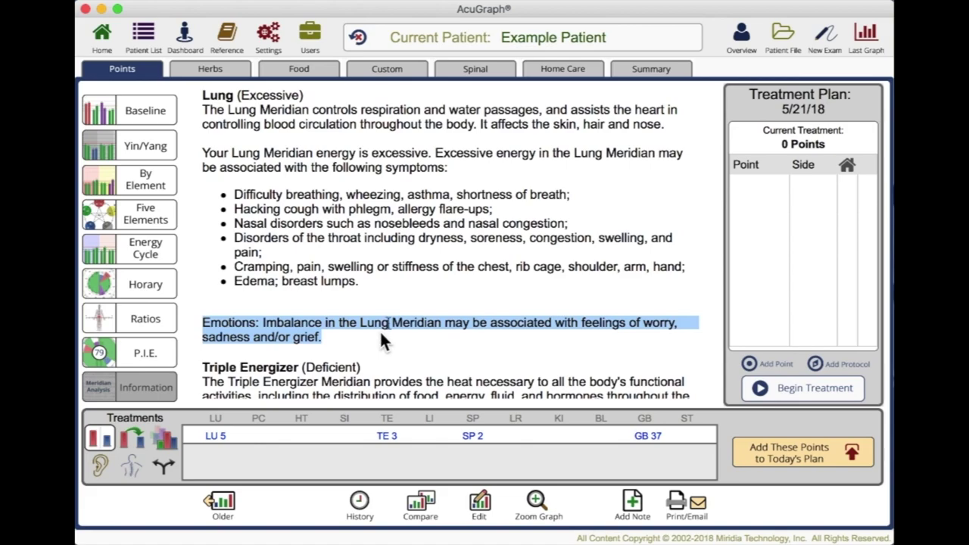
scroll(426, 313, "up", 5)
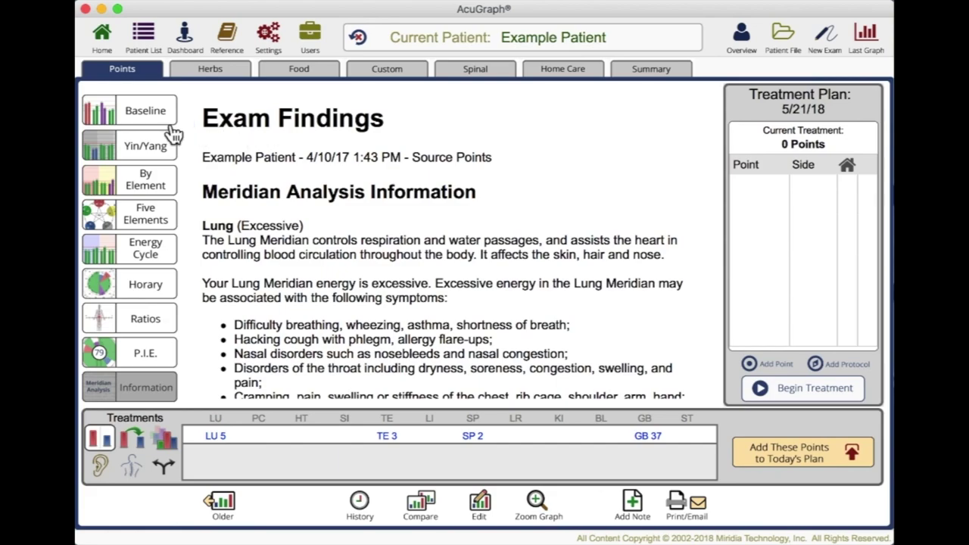
Return to the Baseline graph and examine the TE 3 point reference, including its tonification attribute, indications, needling information and energy movement.
left_click(145, 125)
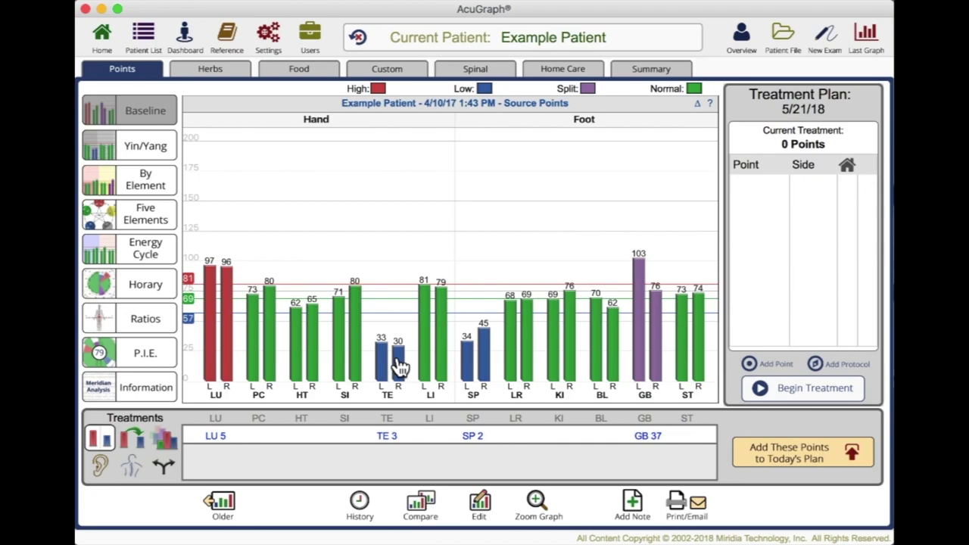
left_click(387, 437)
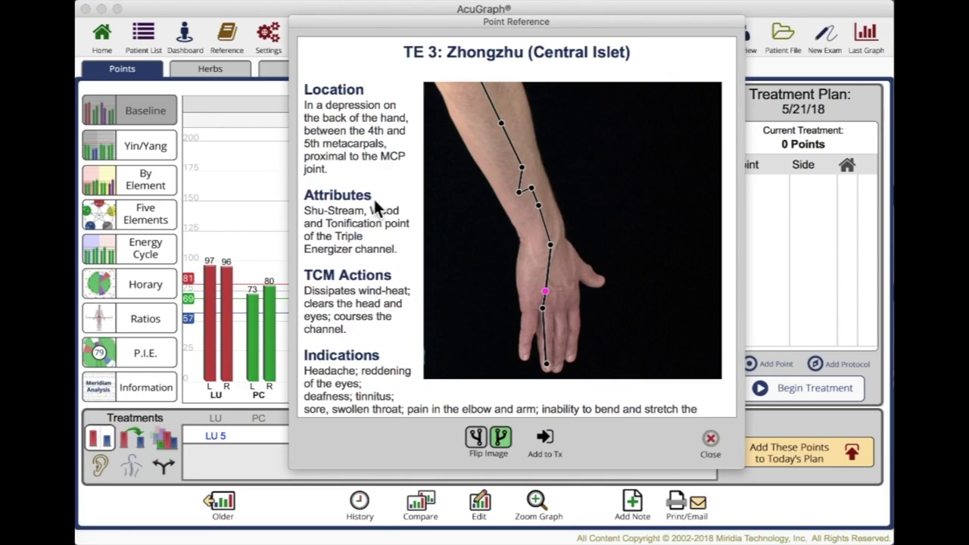
double_click(353, 223)
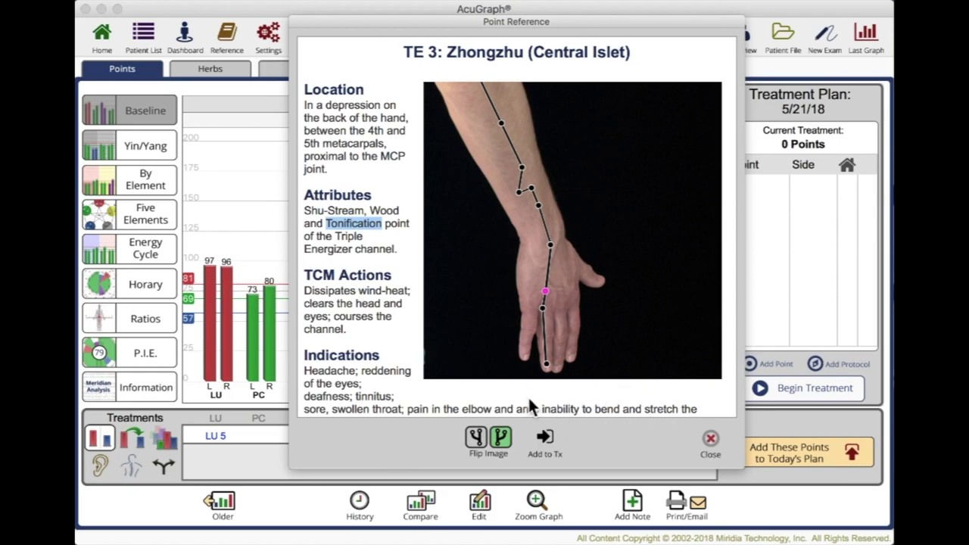
left_click(365, 176)
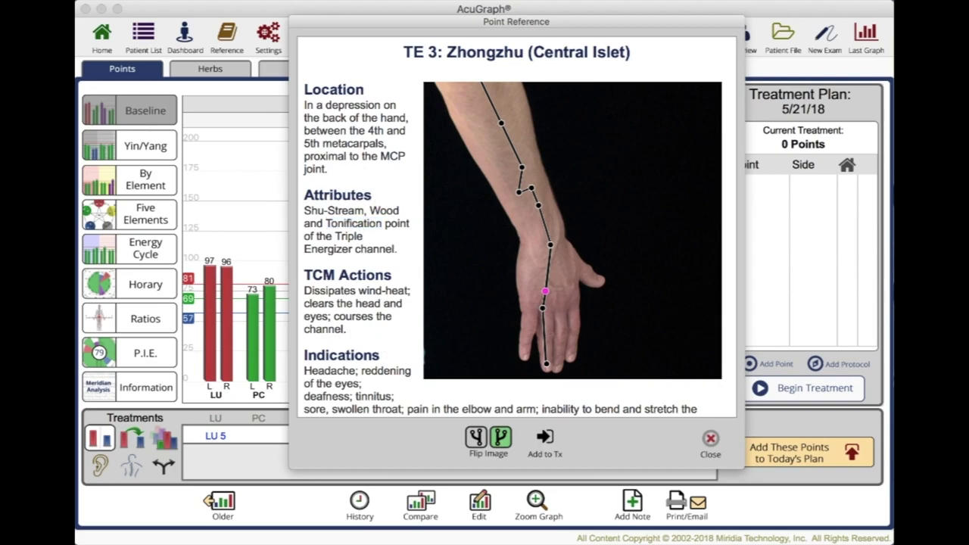
scroll(363, 319, "down", 2)
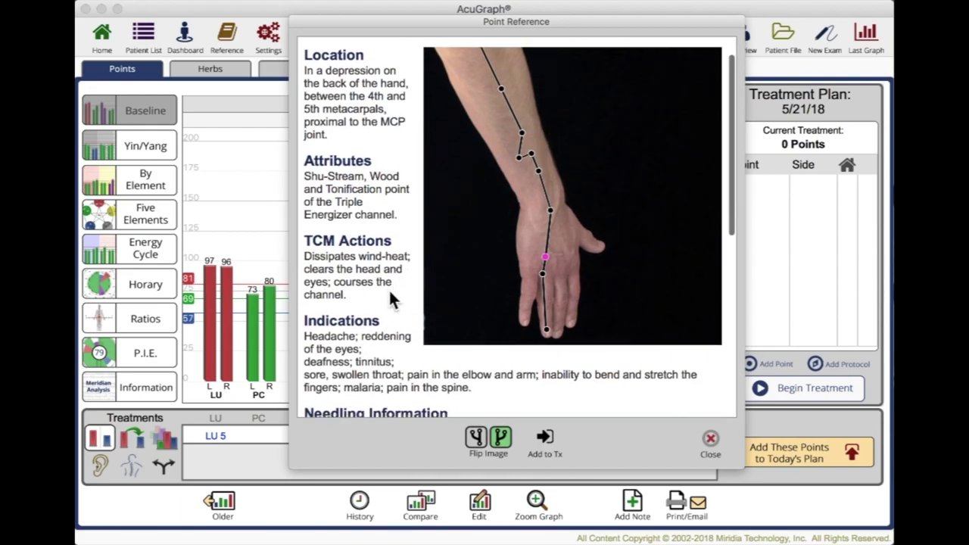
scroll(391, 297, "down", 6)
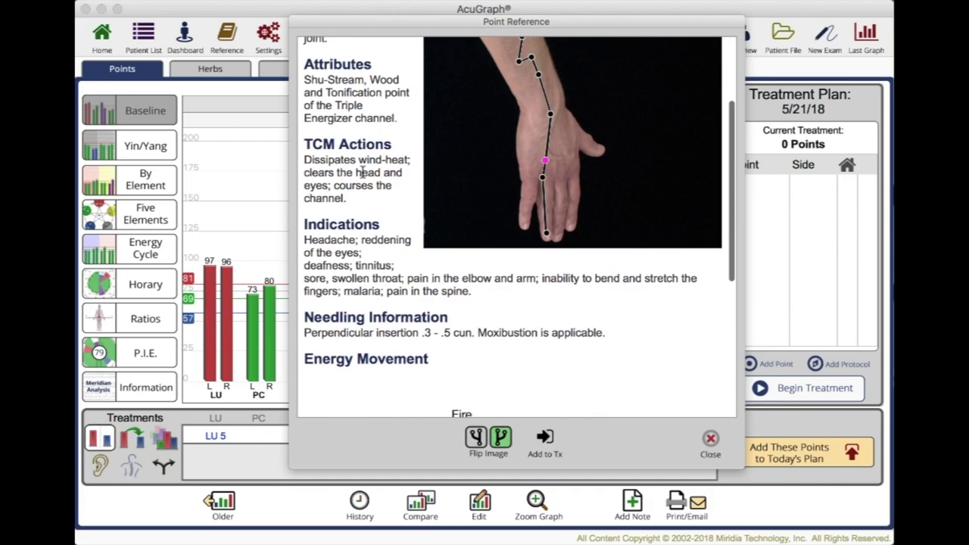
scroll(363, 172, "down", 5)
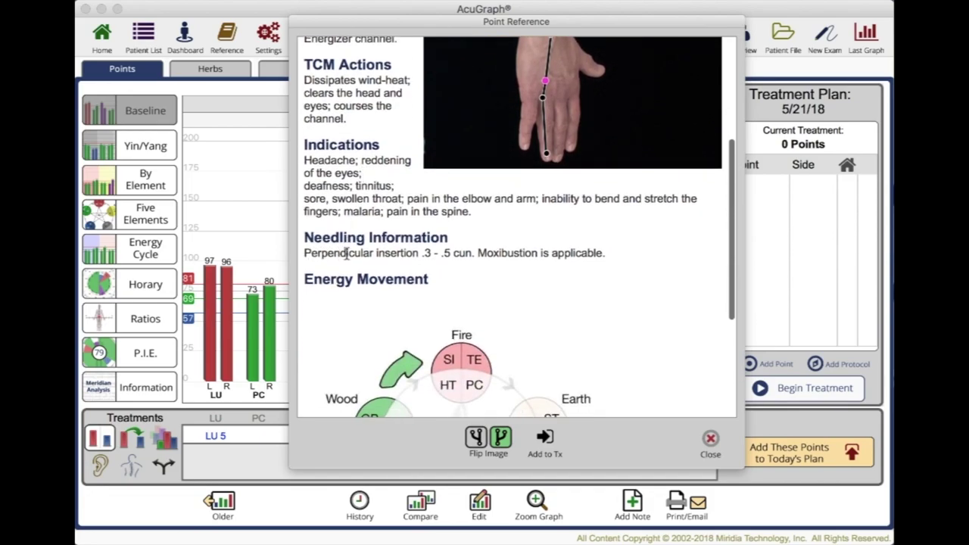
scroll(347, 254, "down", 8)
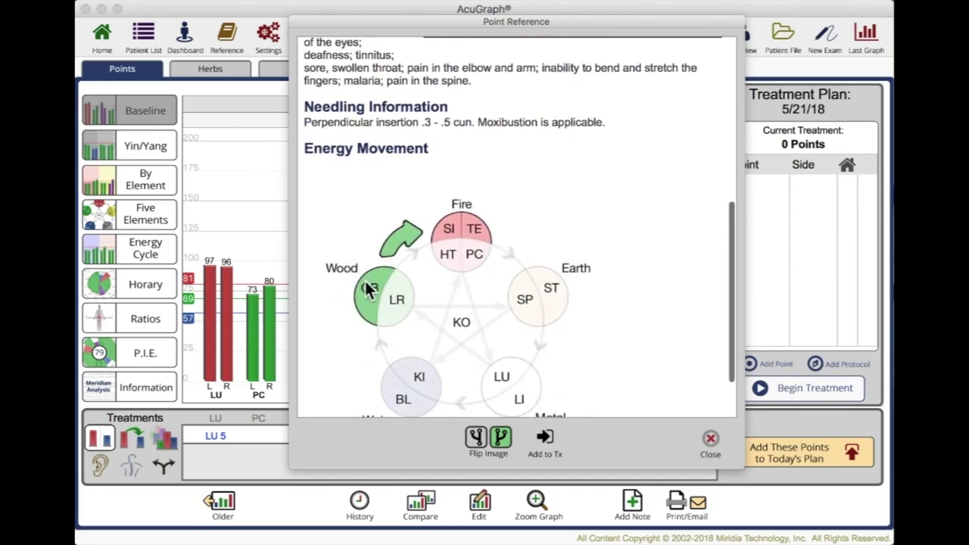
scroll(369, 289, "down", 5)
scroll(381, 281, "up", 15)
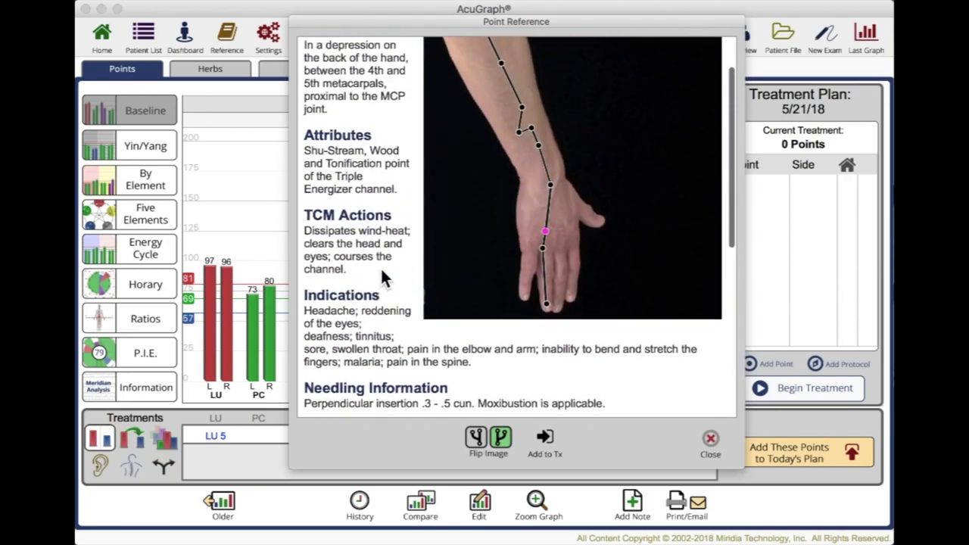
scroll(382, 273, "up", 3)
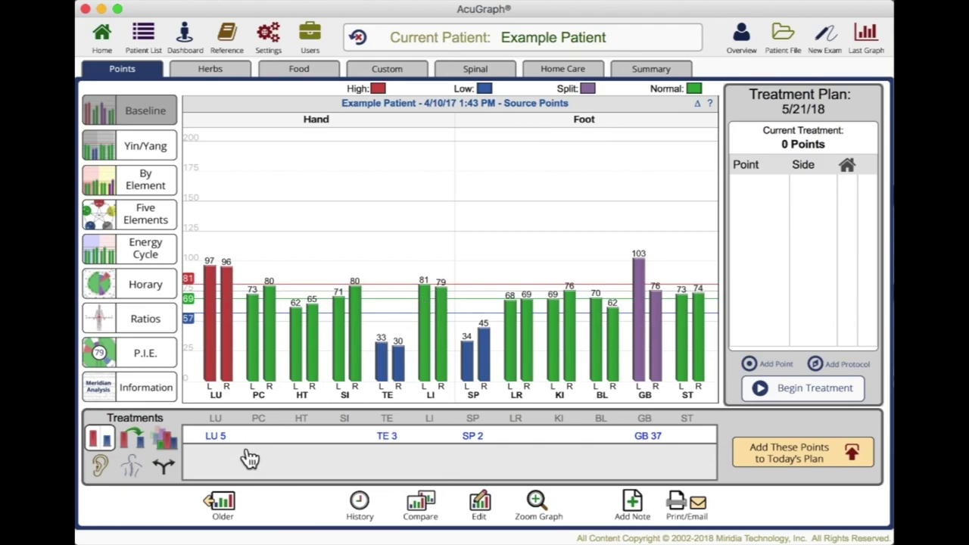
View the point references for the recommended treatment points LU 5, TE 3 and SP 2, closing each one.
mouse_move(249, 460)
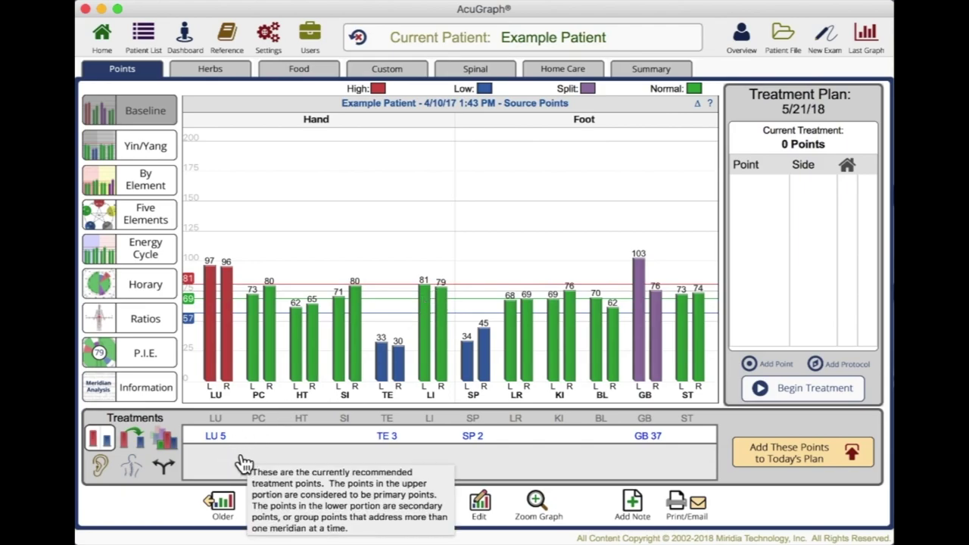
left_click(217, 437)
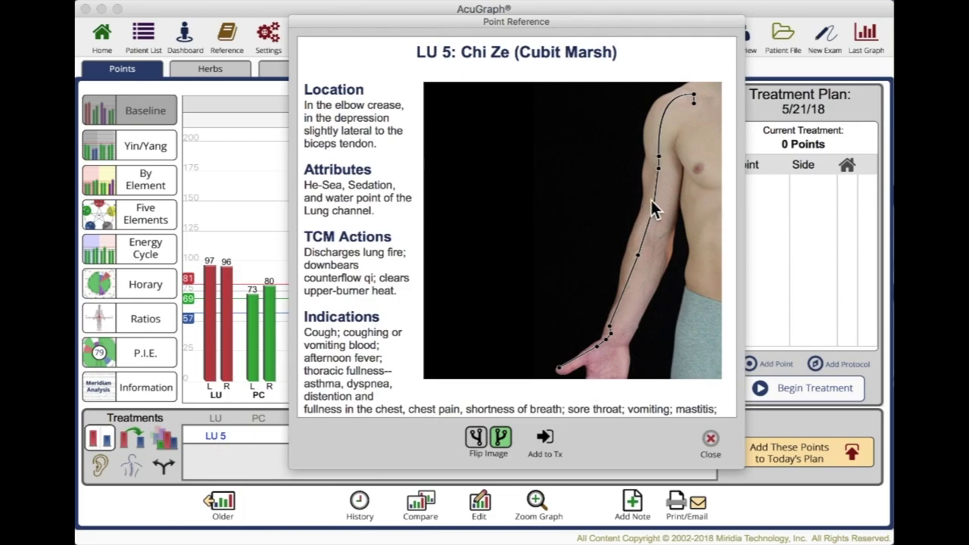
left_click(710, 441)
left_click(389, 435)
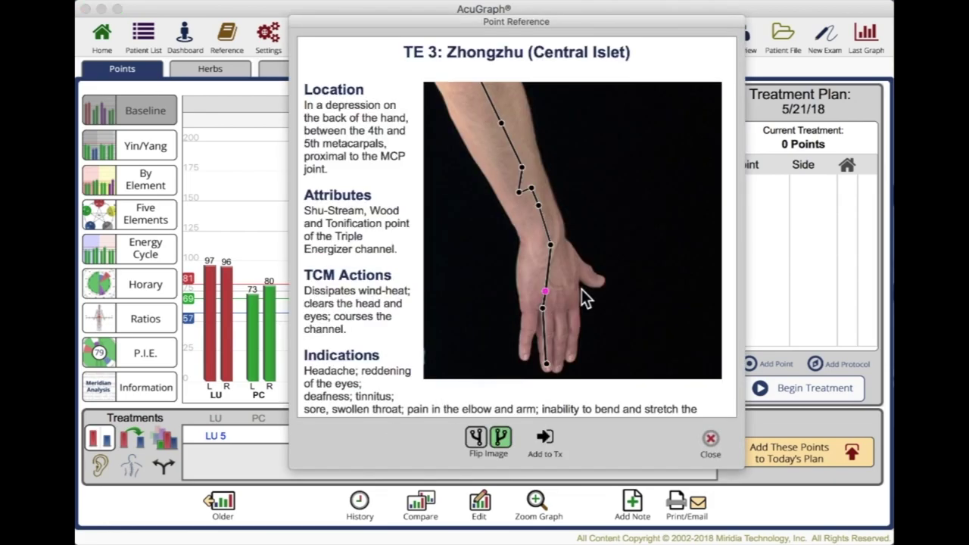
left_click(711, 440)
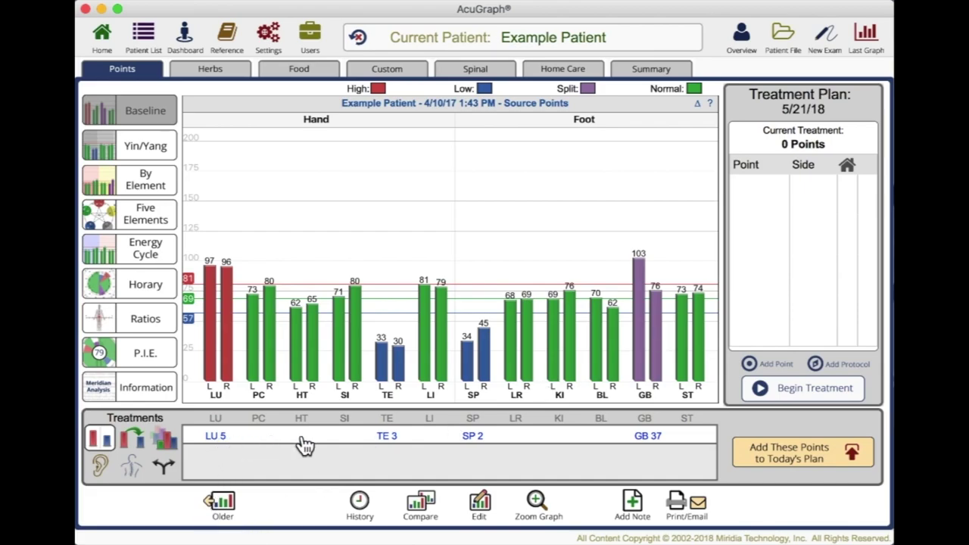
mouse_move(552, 448)
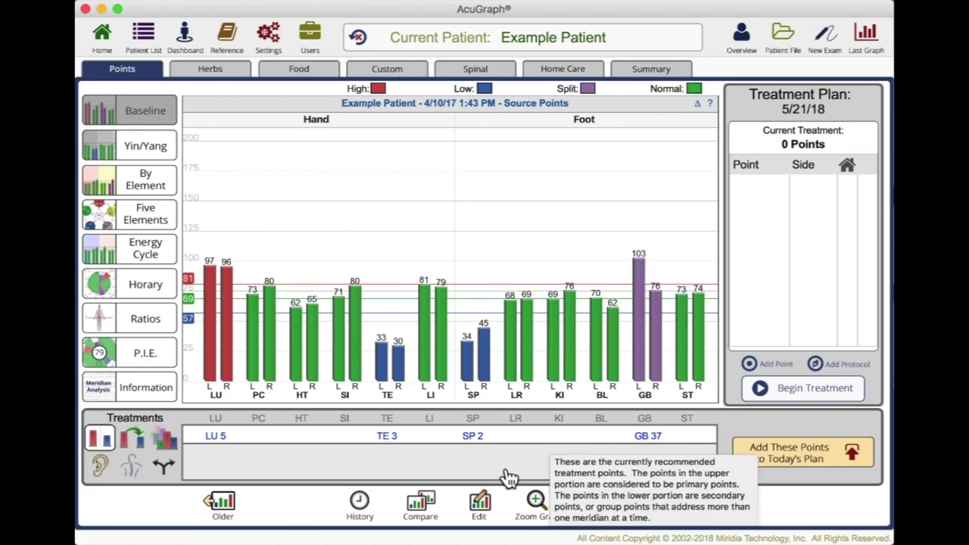
left_click(473, 438)
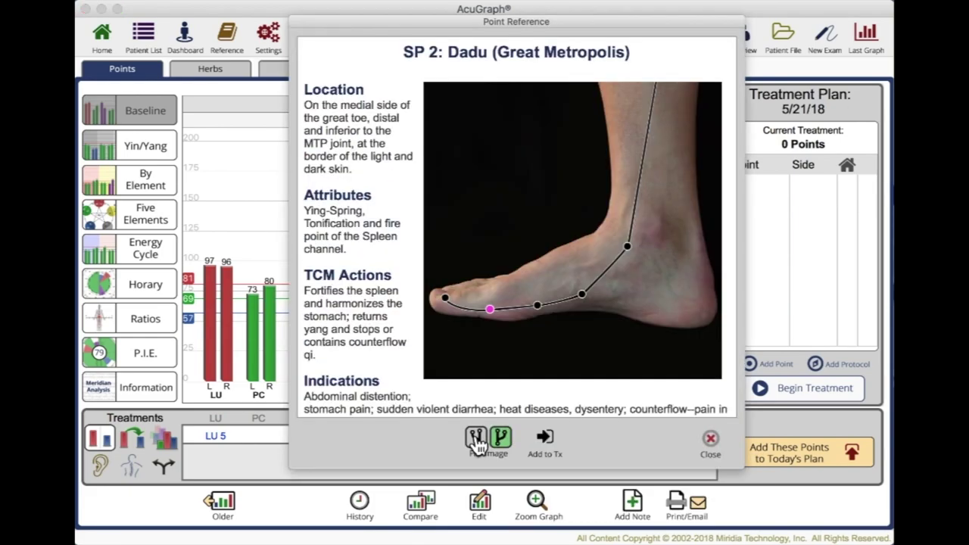
left_click(709, 442)
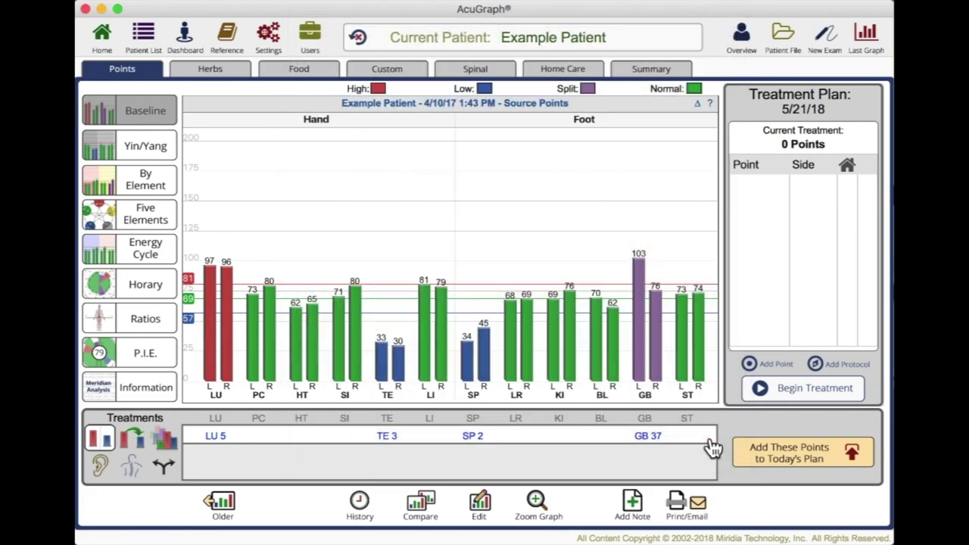
Add the Spleen channel's source point SP 3 to the treatment plan from the channel details and remove it again.
left_click(486, 362)
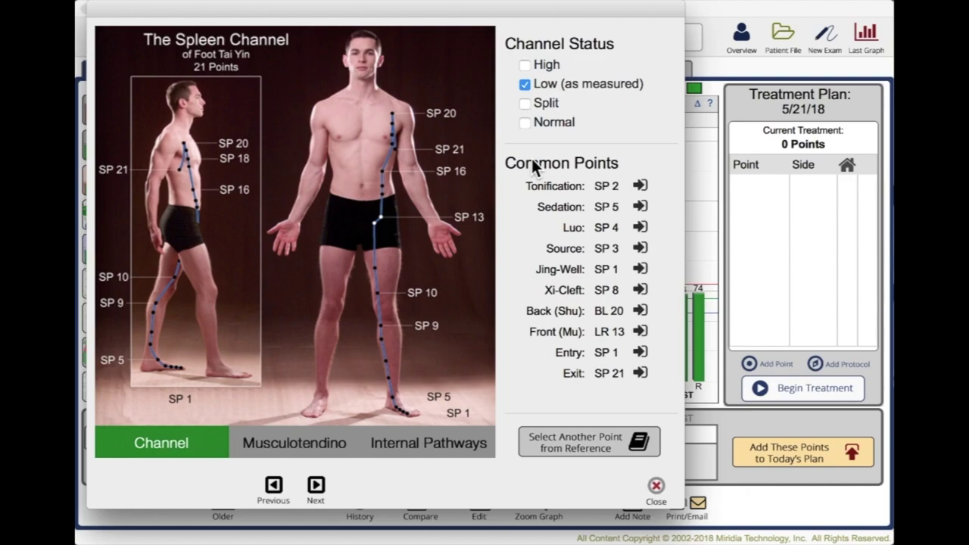
left_click(641, 250)
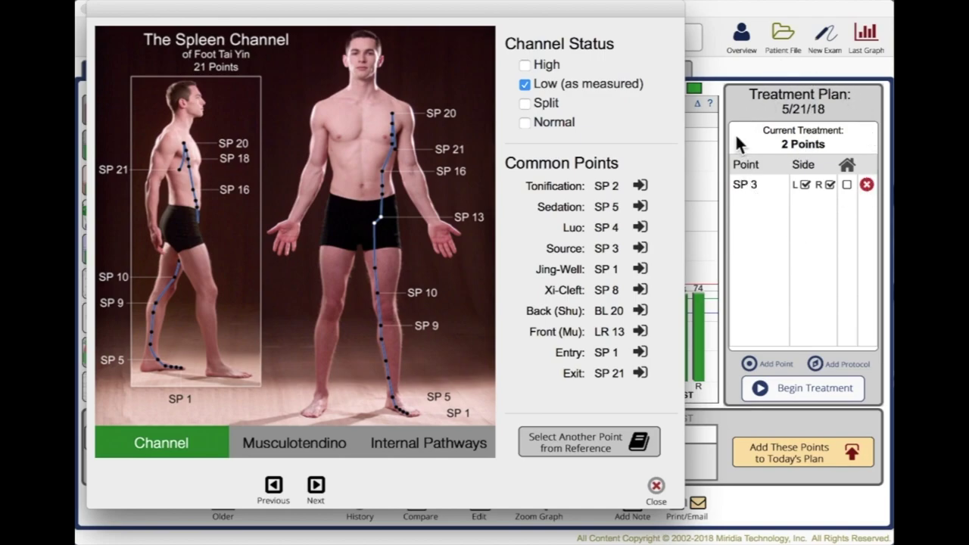
left_click(655, 483)
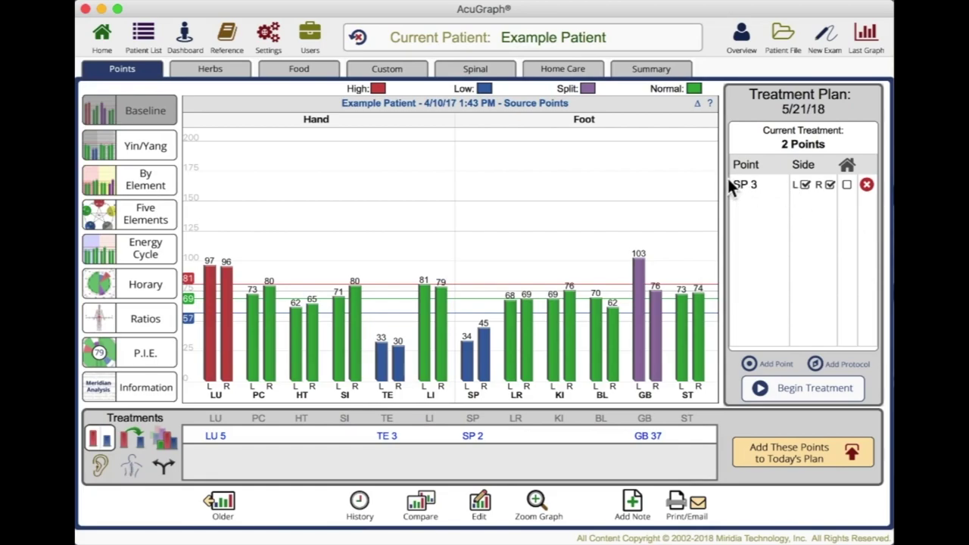
left_click(867, 187)
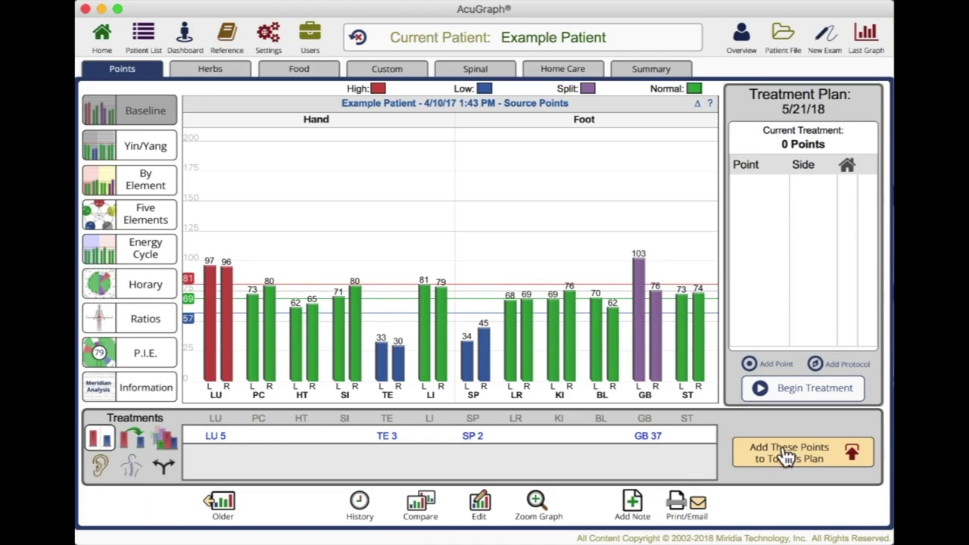
Add all the recommended treatment points, GB 37, LU 5, TE 3 and SP 2, to today's treatment plan.
left_click(842, 462)
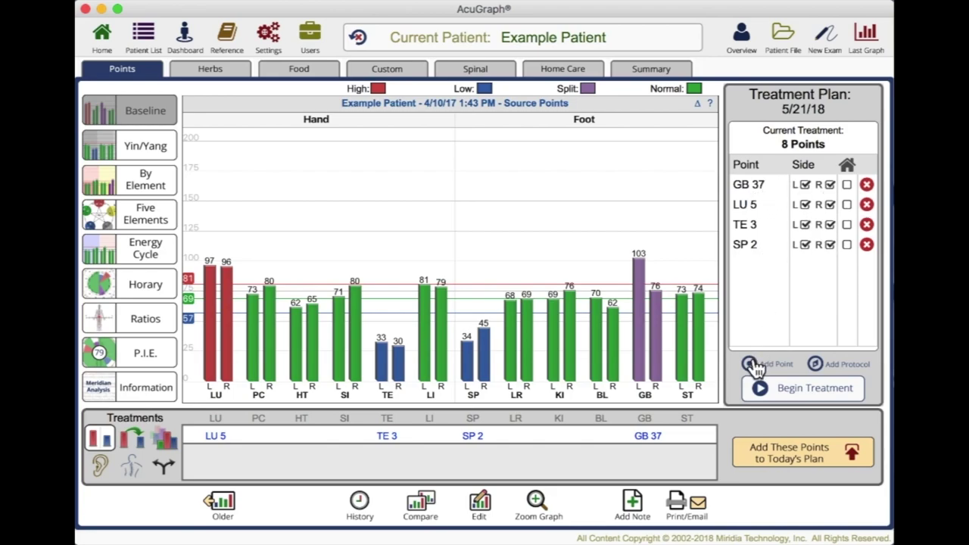
From the Cough protocol in the conditions reference, add the points BL 13, ST 36 and ST 40 to the treatment plan.
left_click(817, 364)
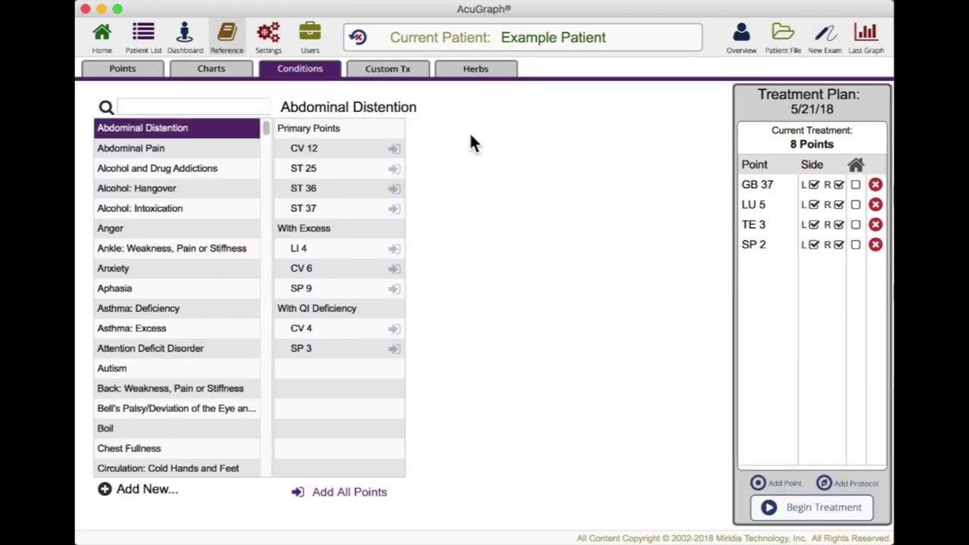
scroll(203, 250, "down", 5)
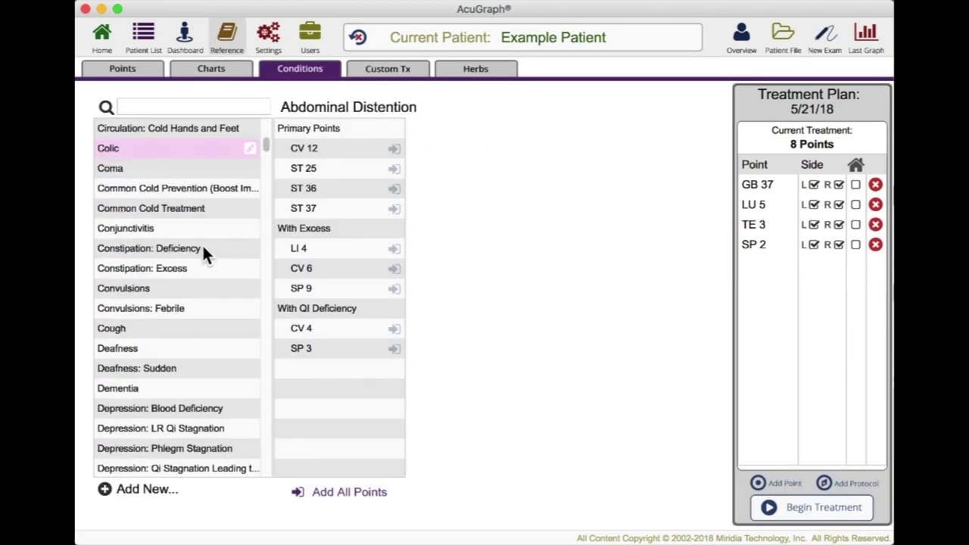
scroll(202, 255, "down", 1)
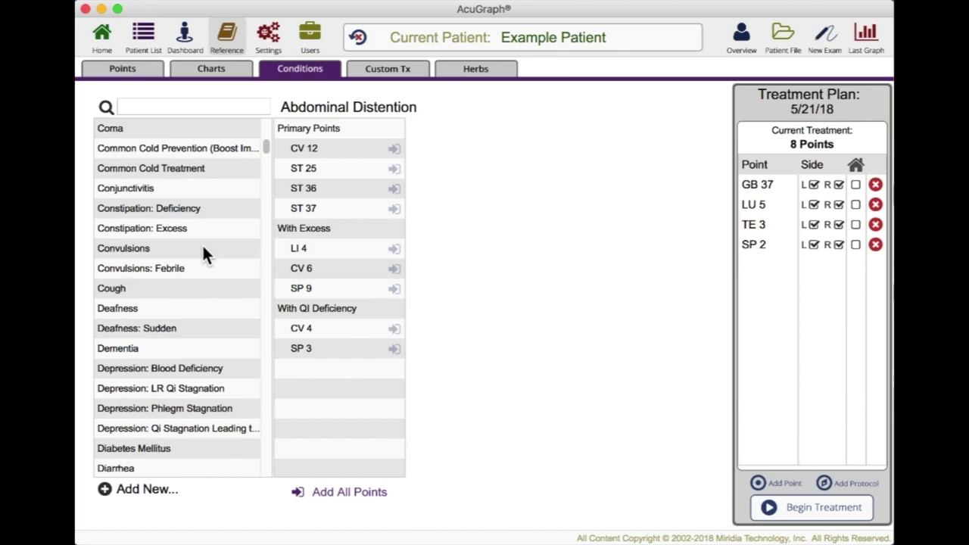
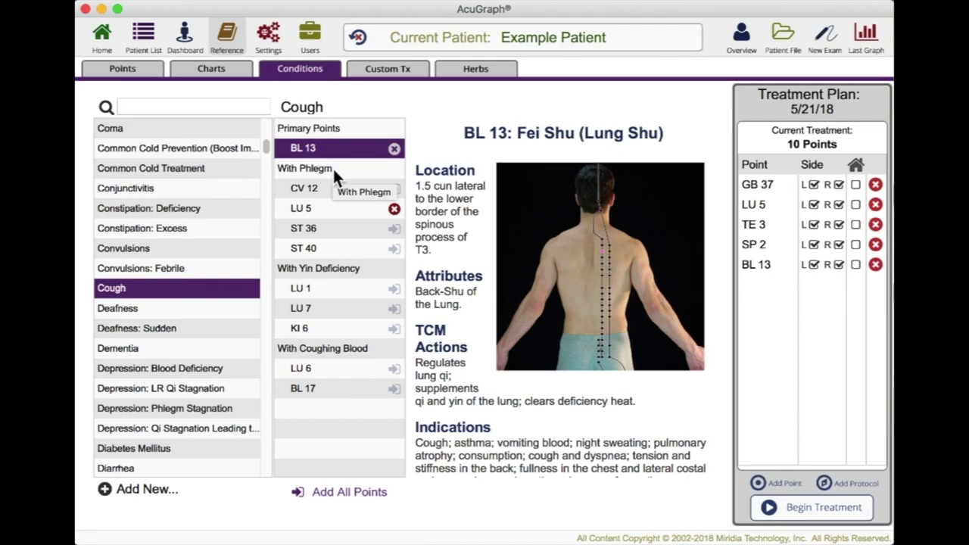
left_click(394, 228)
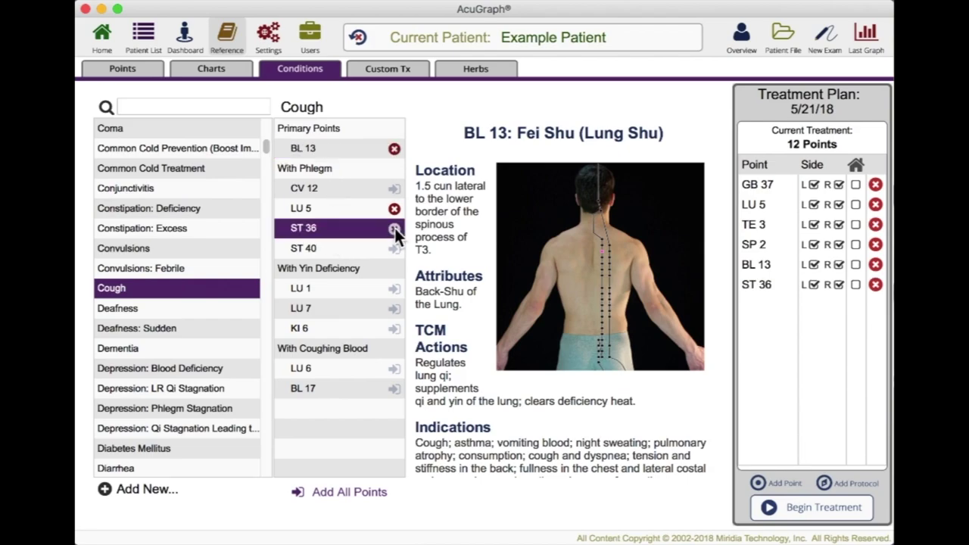
left_click(394, 248)
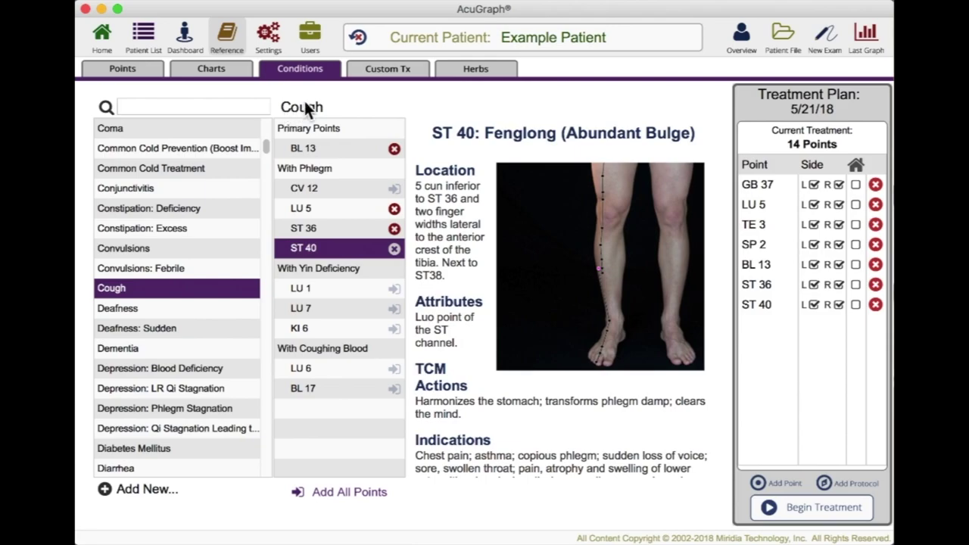
Write "Free form type." as a new note in the patient's file.
left_click(866, 36)
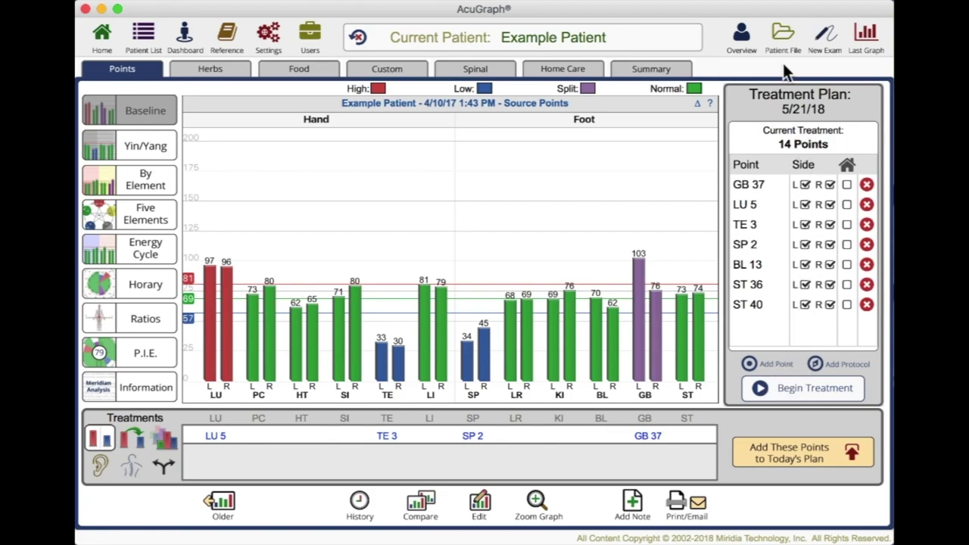
left_click(782, 36)
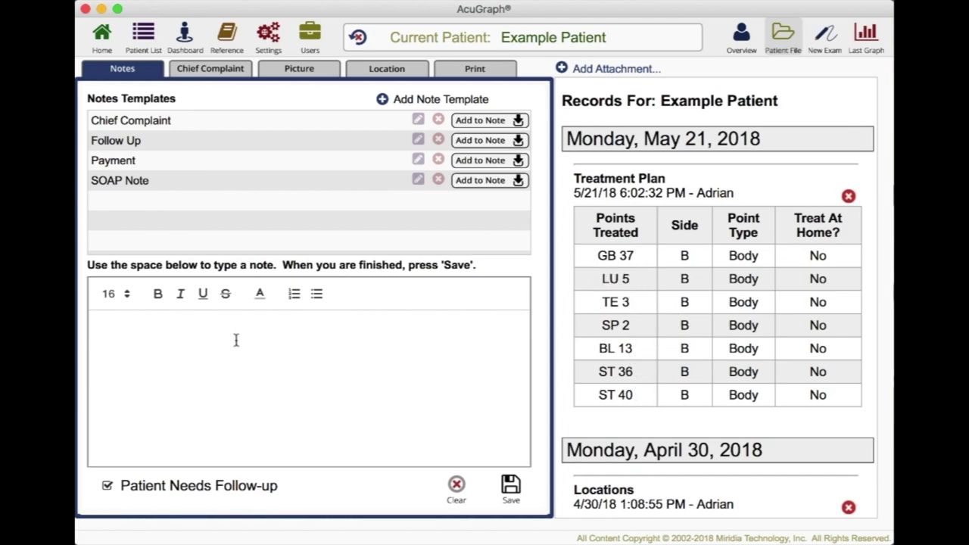
left_click(279, 334)
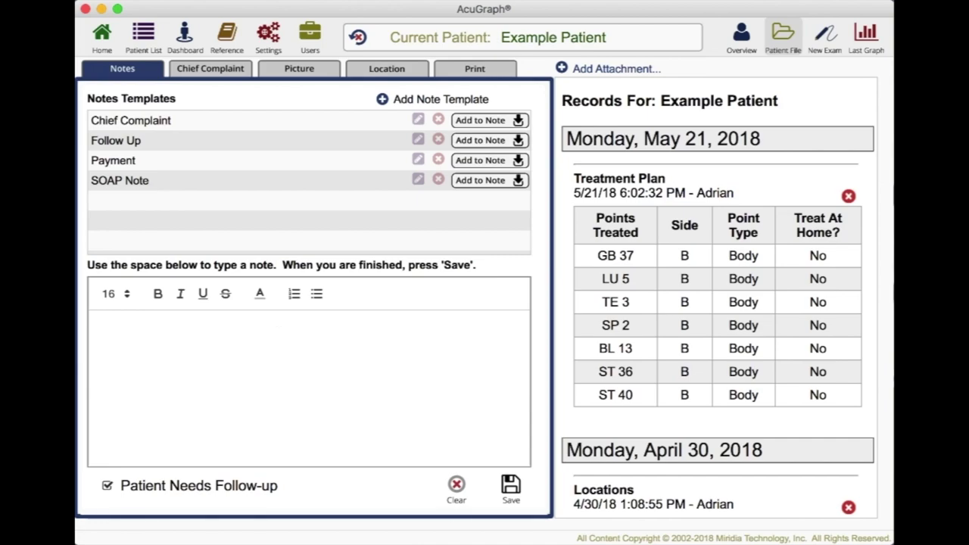
type("Free form typ")
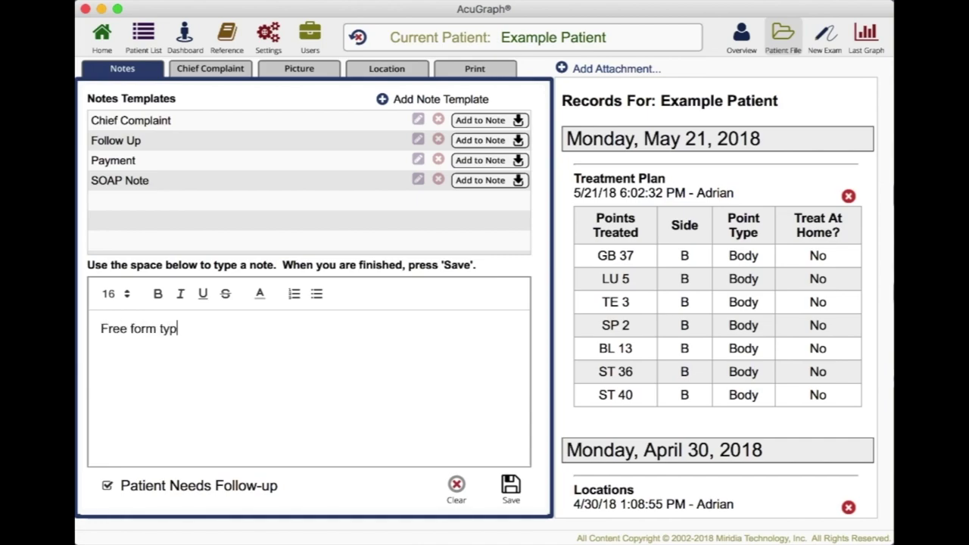
type("e.")
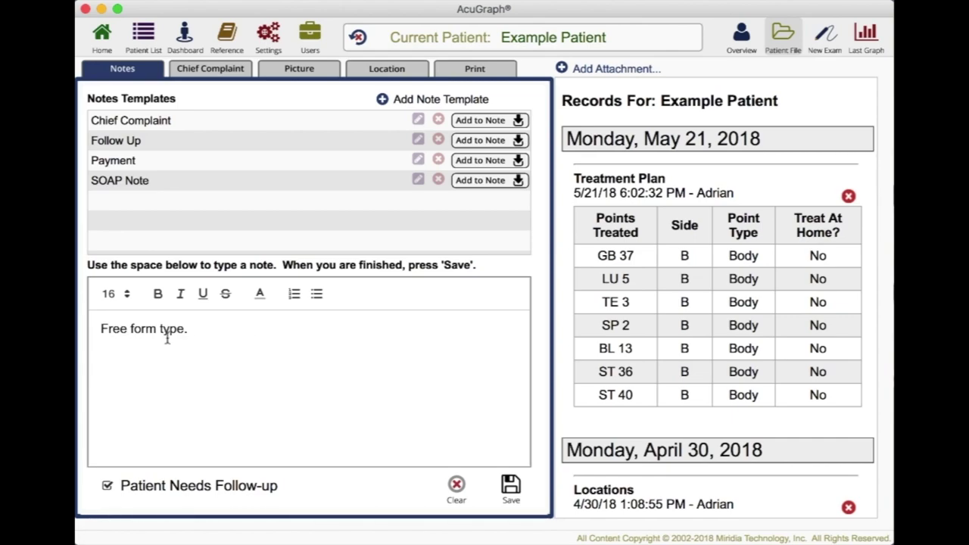
Make the word "form" bold in the note, and format the word "type" as underlined and red.
double_click(140, 328)
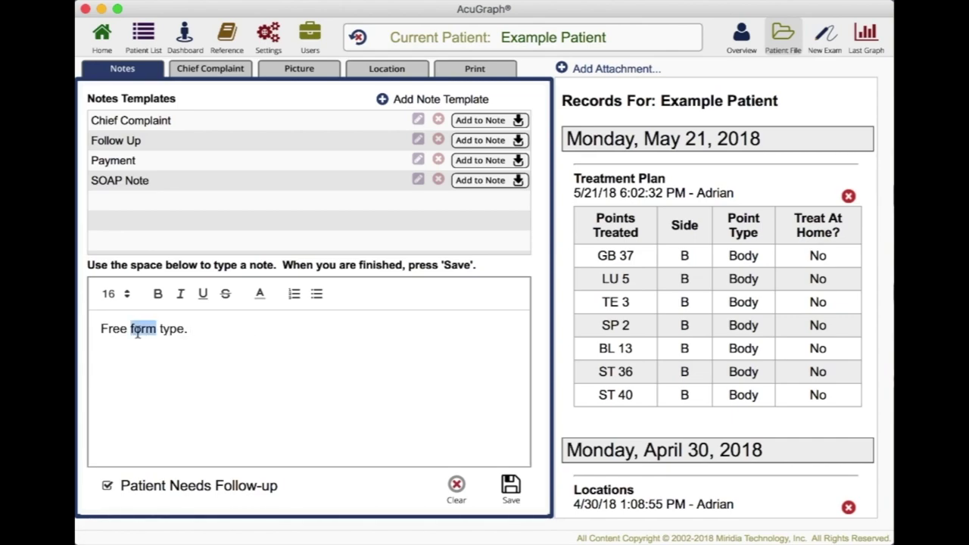
left_click(158, 293)
double_click(174, 329)
left_click(202, 293)
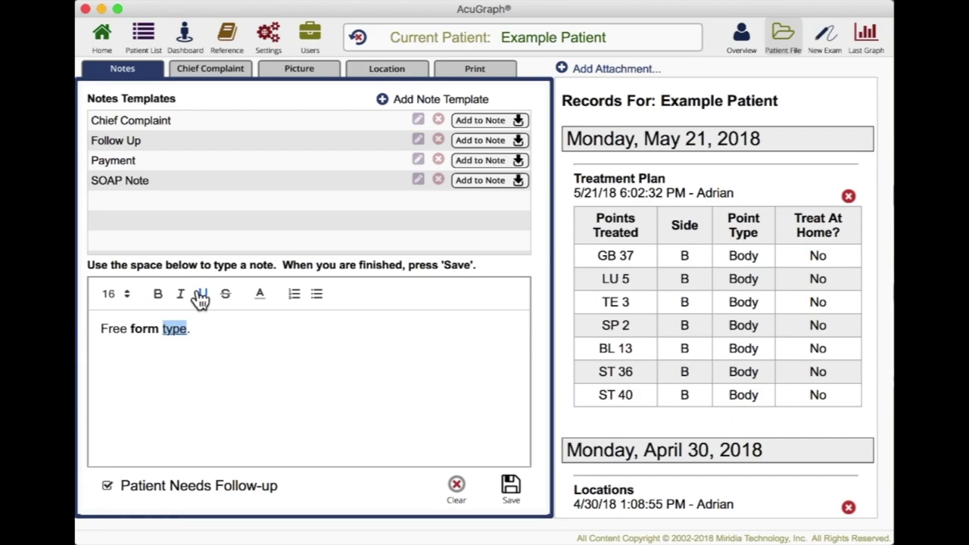
left_click(259, 293)
left_click(277, 314)
Add the SOAP Note template below the typed text and save the note to the patient's records.
key("Return")
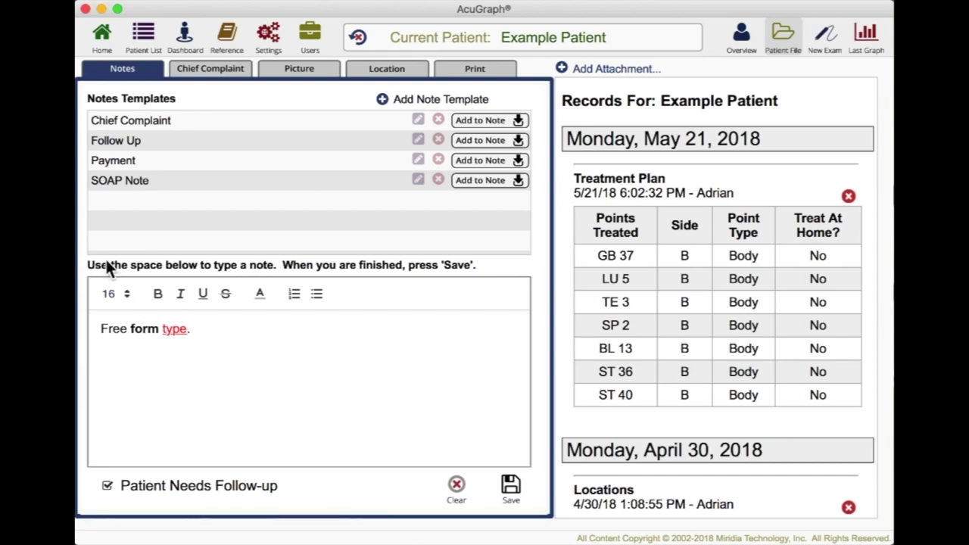
left_click(518, 179)
scroll(277, 379, "down", 3)
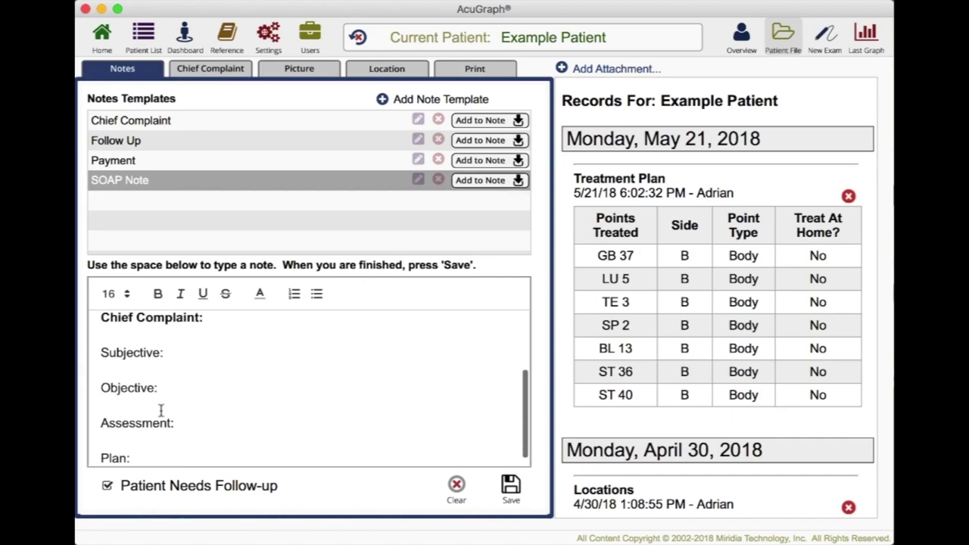
scroll(161, 410, "down", 1)
left_click(198, 342)
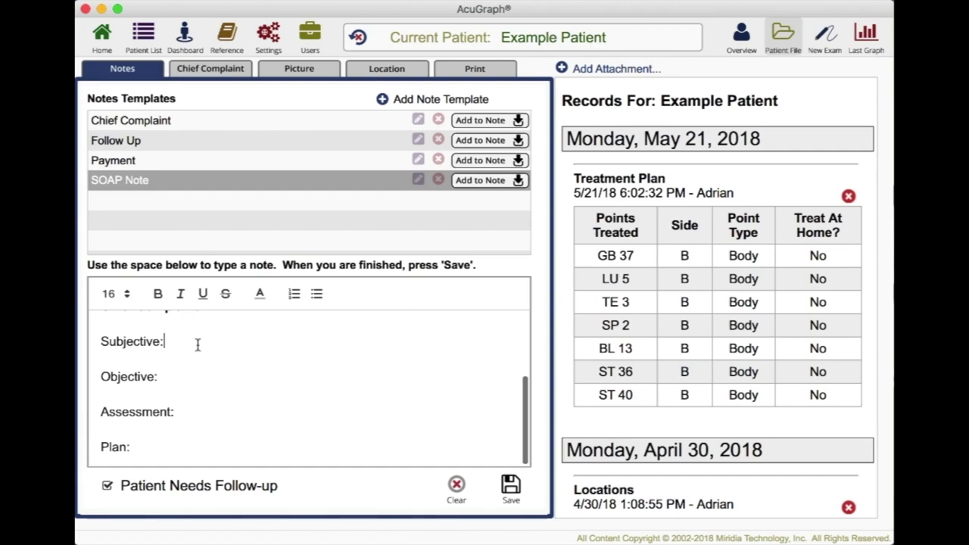
scroll(217, 338, "up", 4)
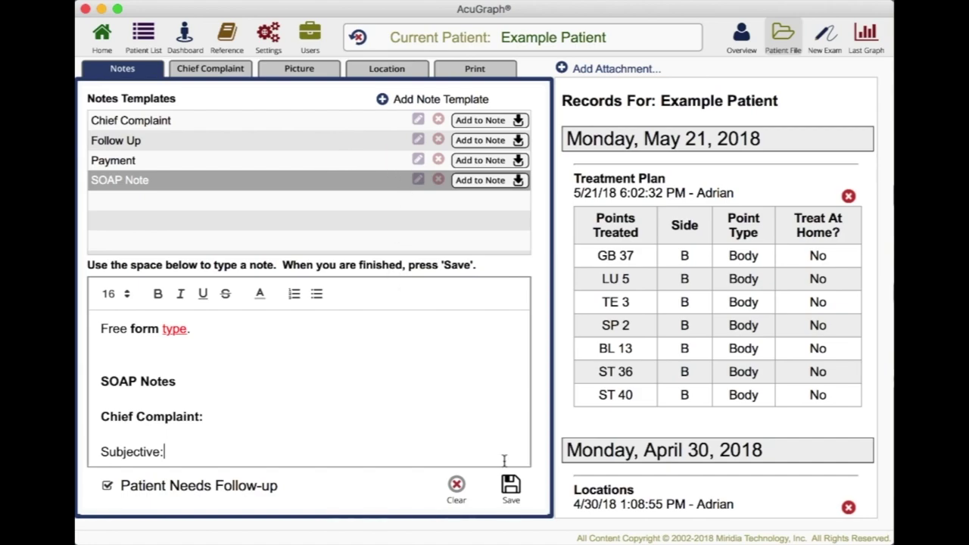
left_click(511, 487)
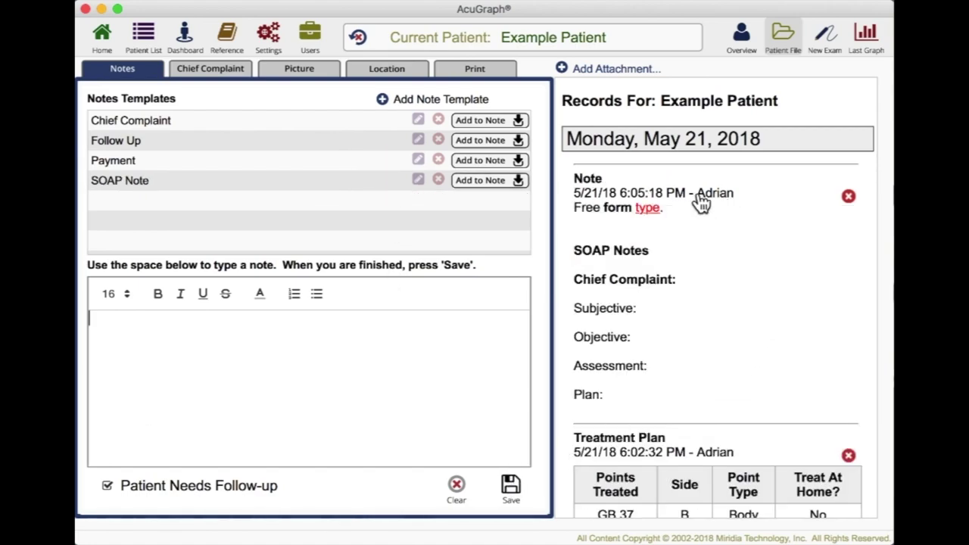
Look over today's note and treatment plan in the patient's records, and view the blank Chief Complaint form.
scroll(720, 283, "down", 5)
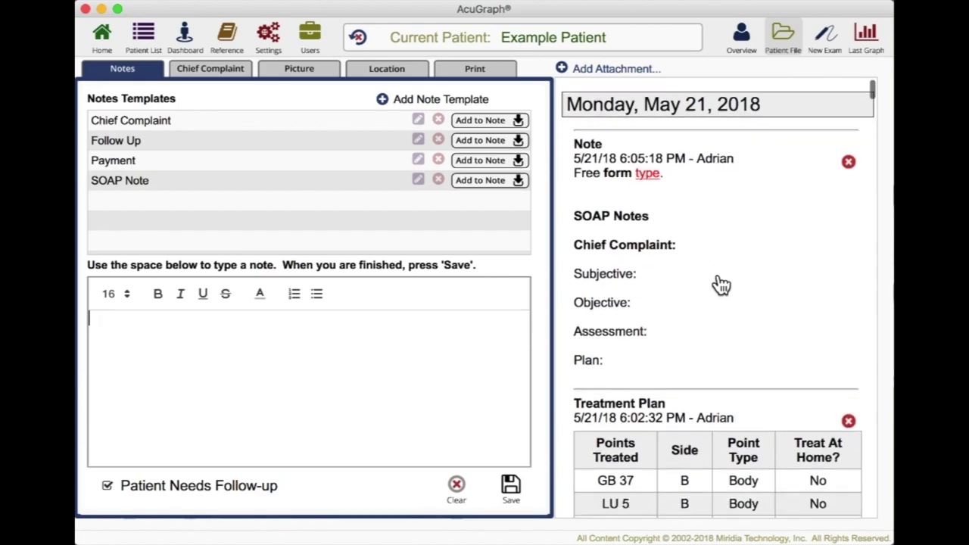
scroll(720, 283, "down", 5)
scroll(716, 274, "up", 10)
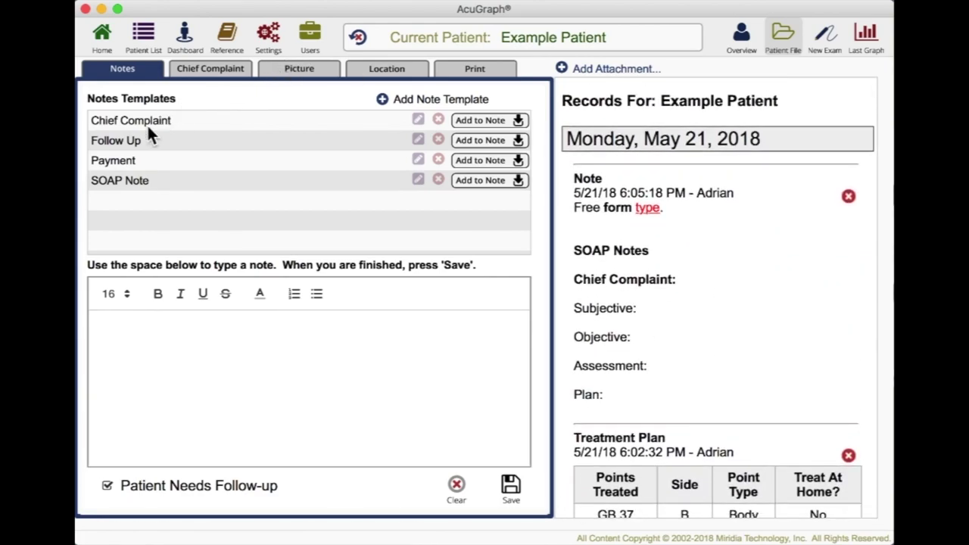
left_click(210, 70)
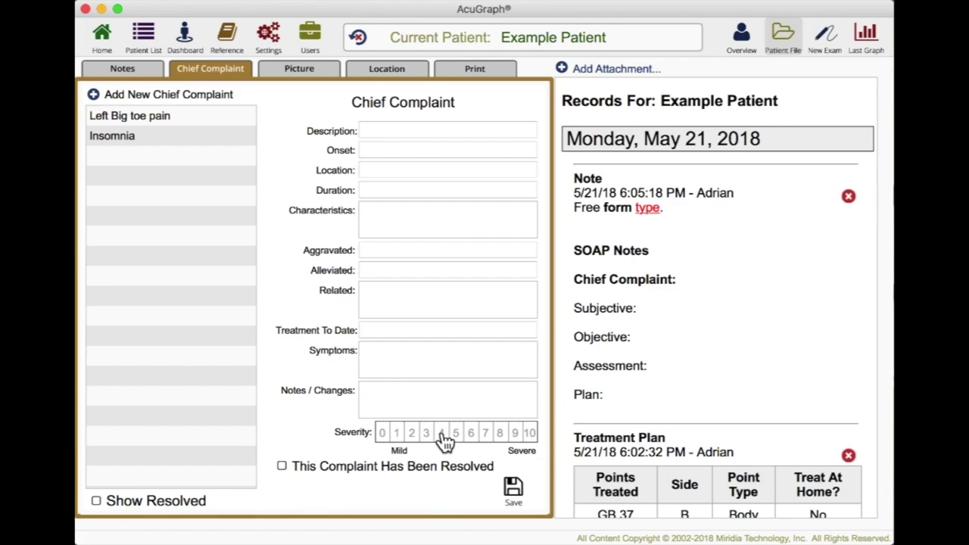
Take a tongue picture with the camera, comment it "Brown coat?" and save it to the patient's file.
left_click(318, 70)
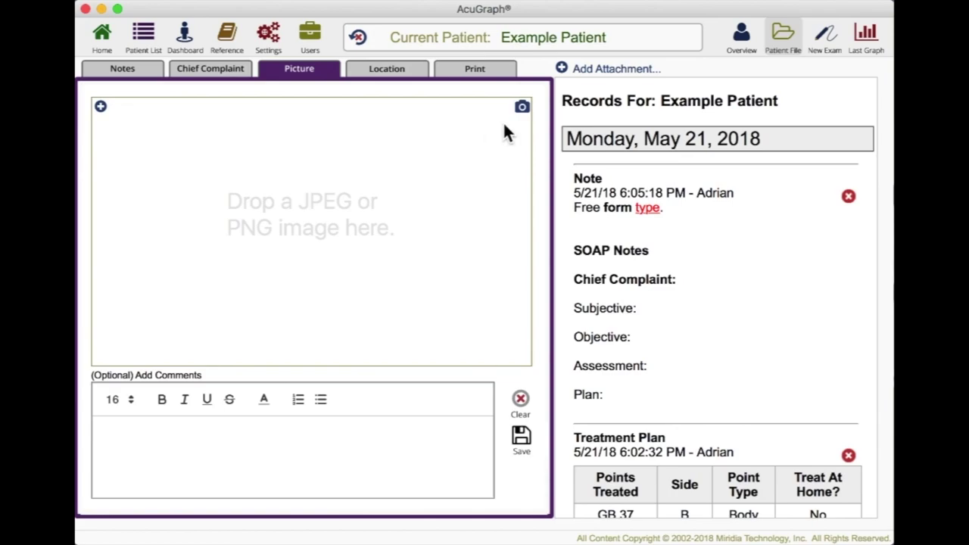
left_click(523, 107)
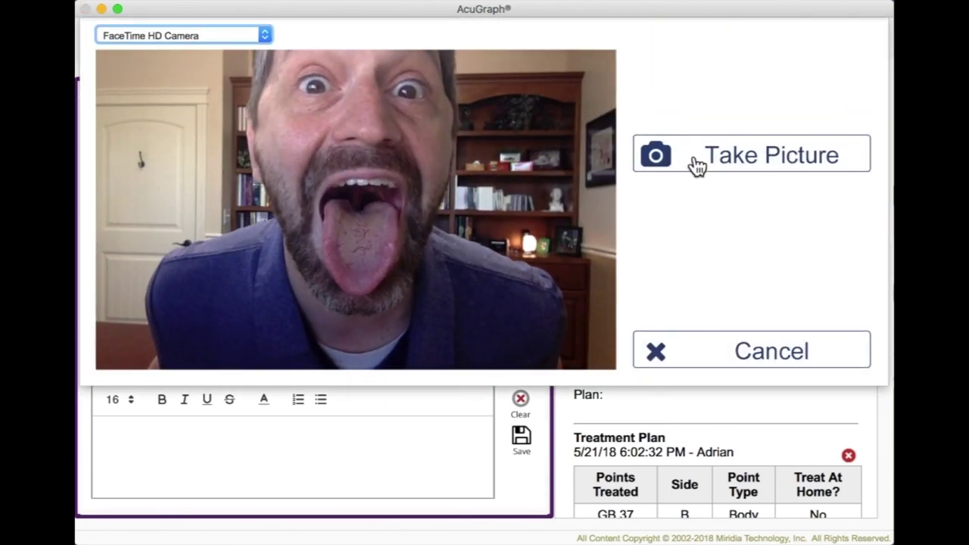
left_click(697, 161)
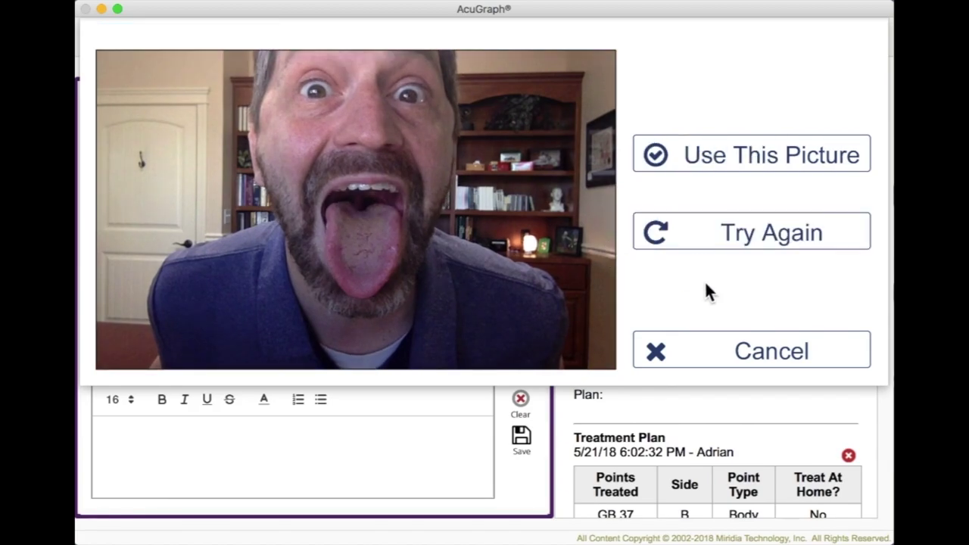
left_click(678, 156)
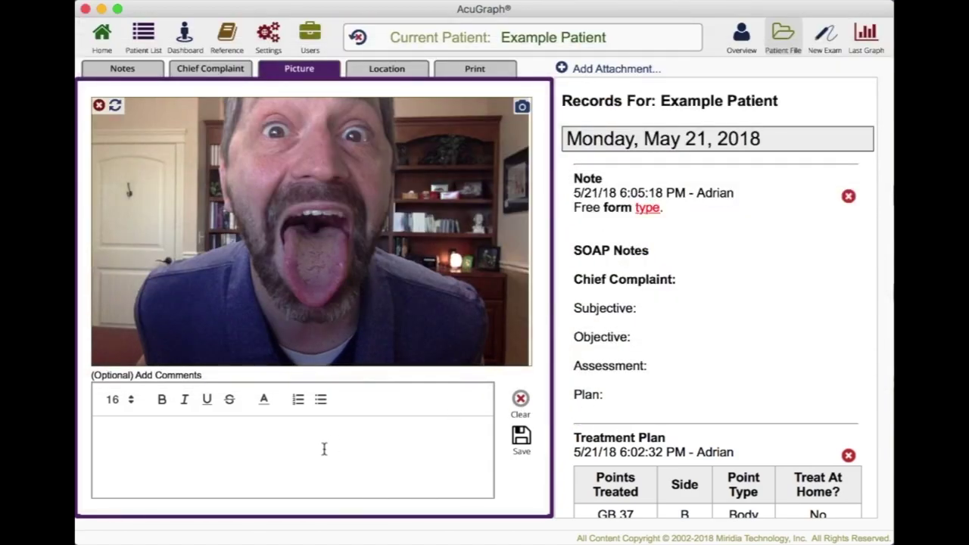
type("Brown coat?")
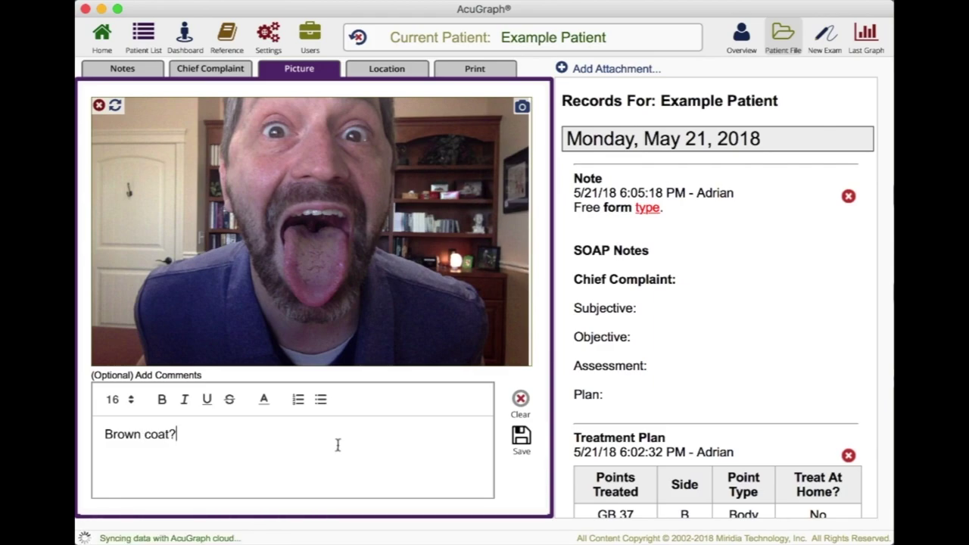
left_click(520, 439)
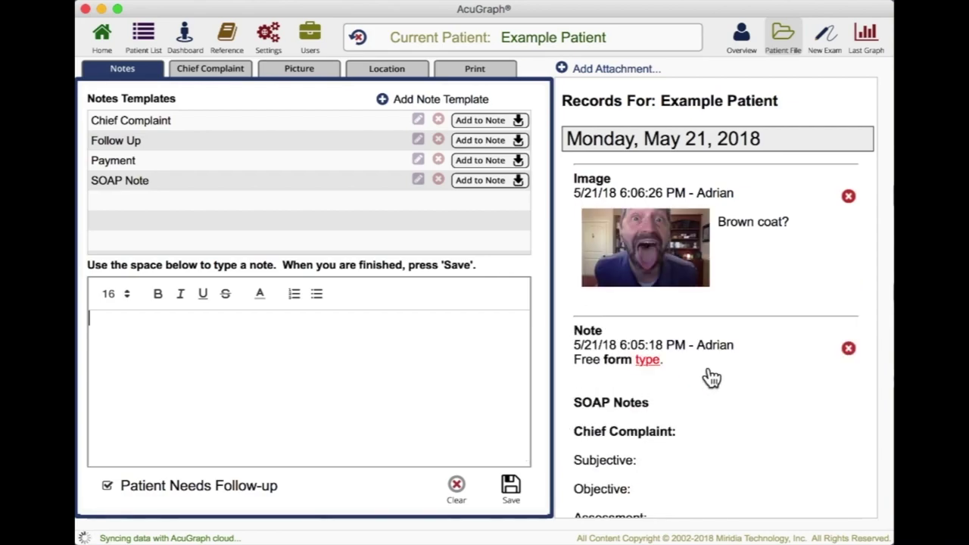
Look through today's image, note and treatment plan records, and view the empty picture form again.
scroll(757, 275, "down", 2)
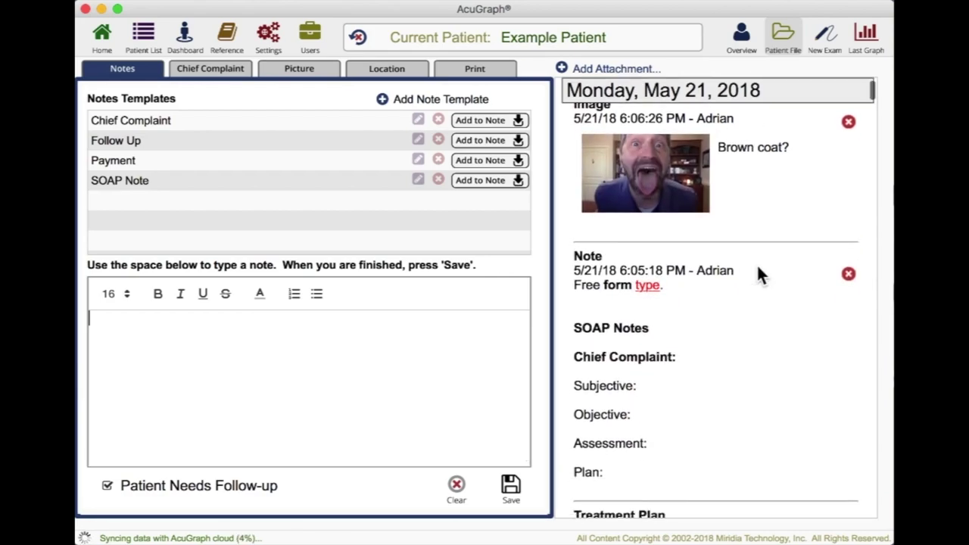
scroll(757, 273, "up", 2)
scroll(670, 318, "down", 6)
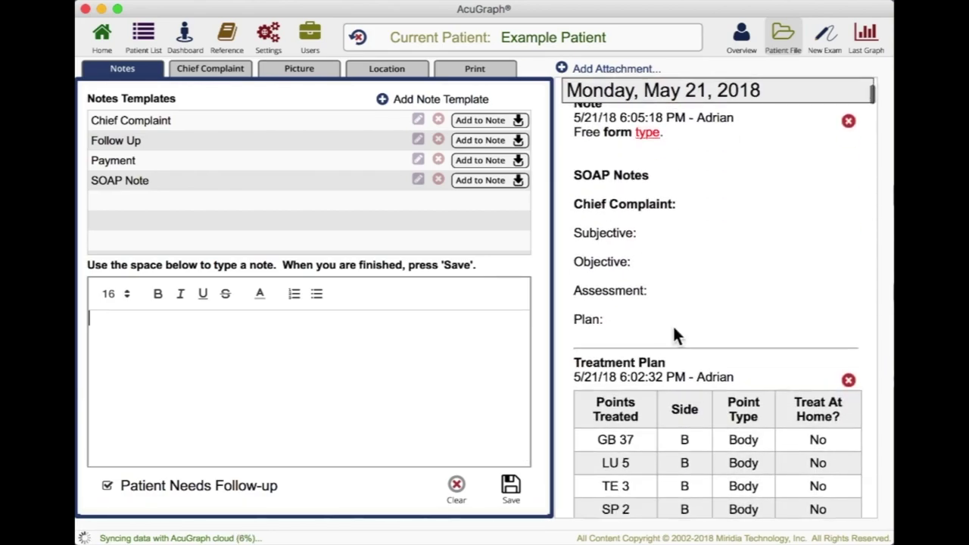
scroll(742, 224, "up", 6)
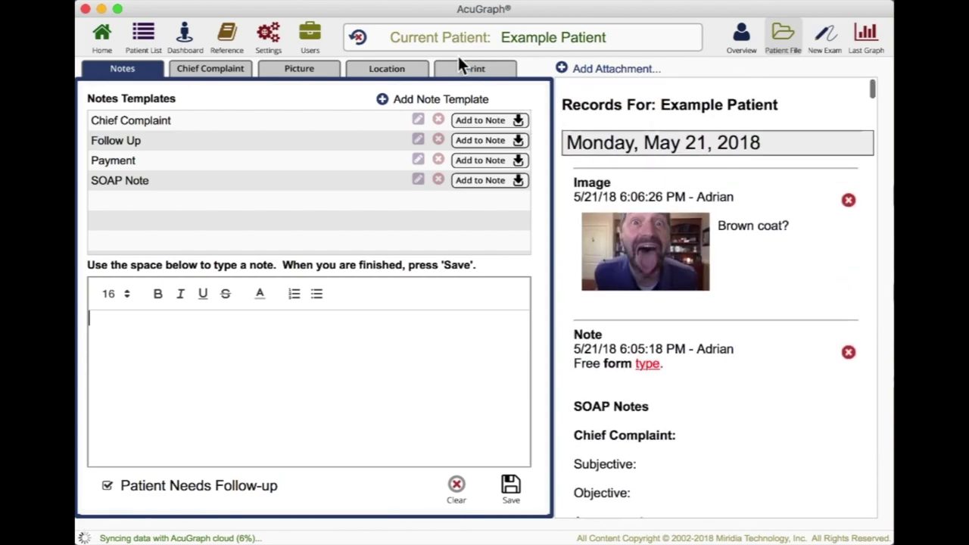
left_click(310, 71)
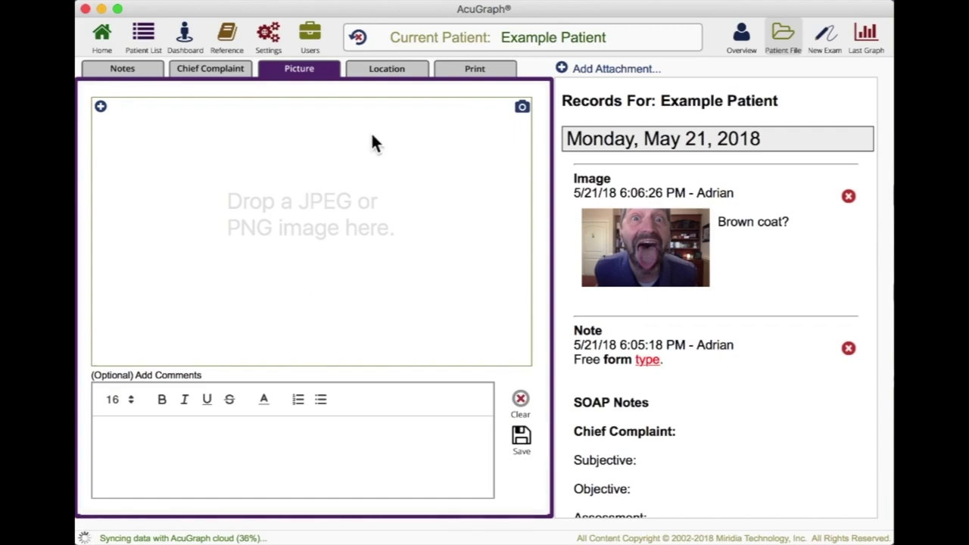
Mark the left lower back on the rear body view and add the numbered comment "Left side low back pain.".
left_click(387, 73)
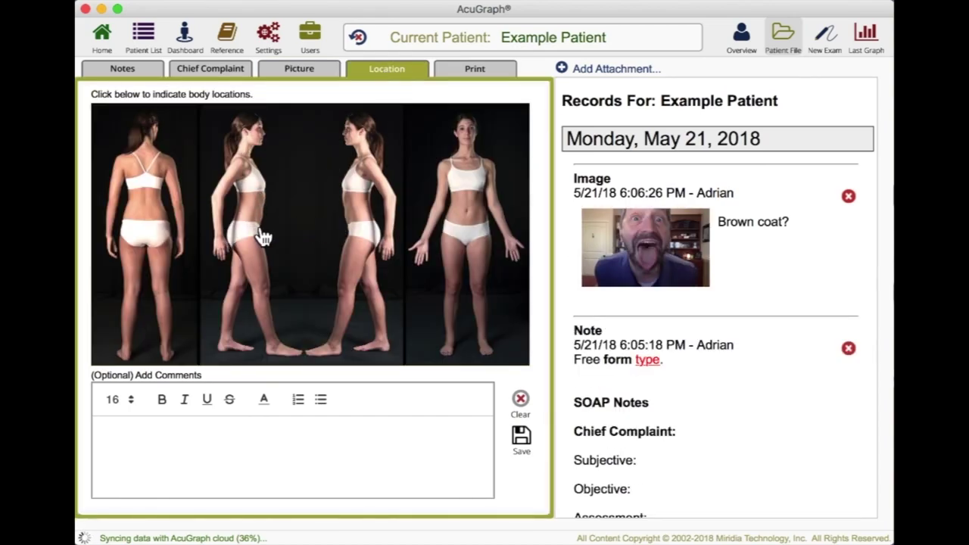
left_click(139, 208)
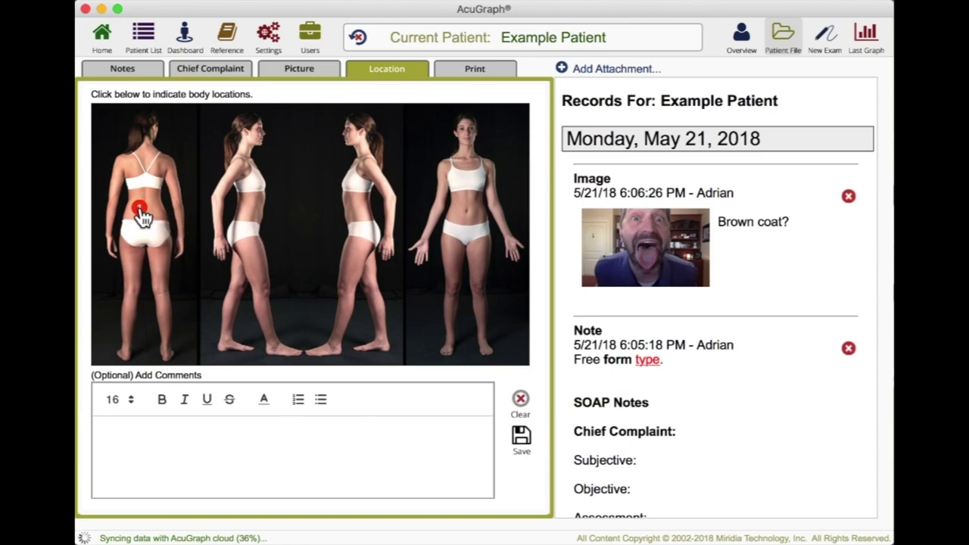
left_click(210, 445)
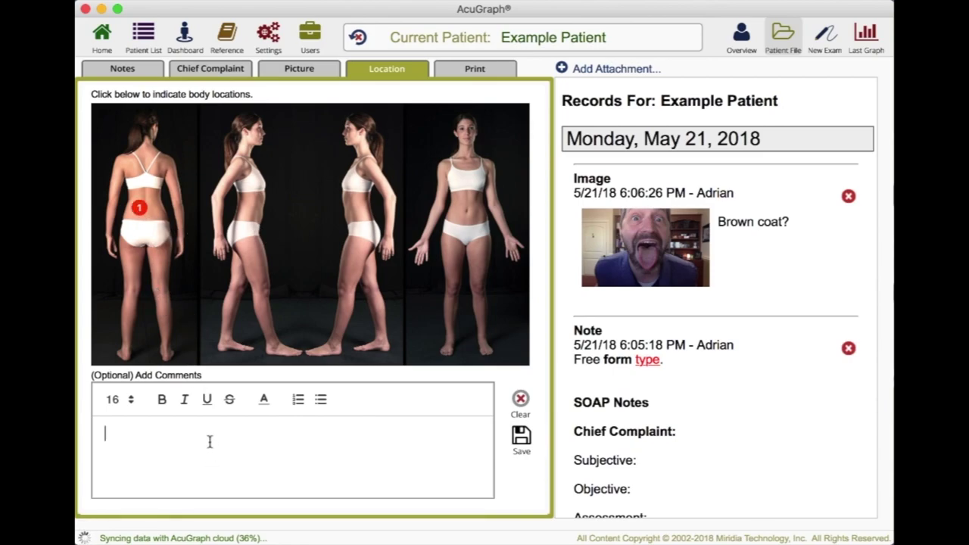
type("1. Left side")
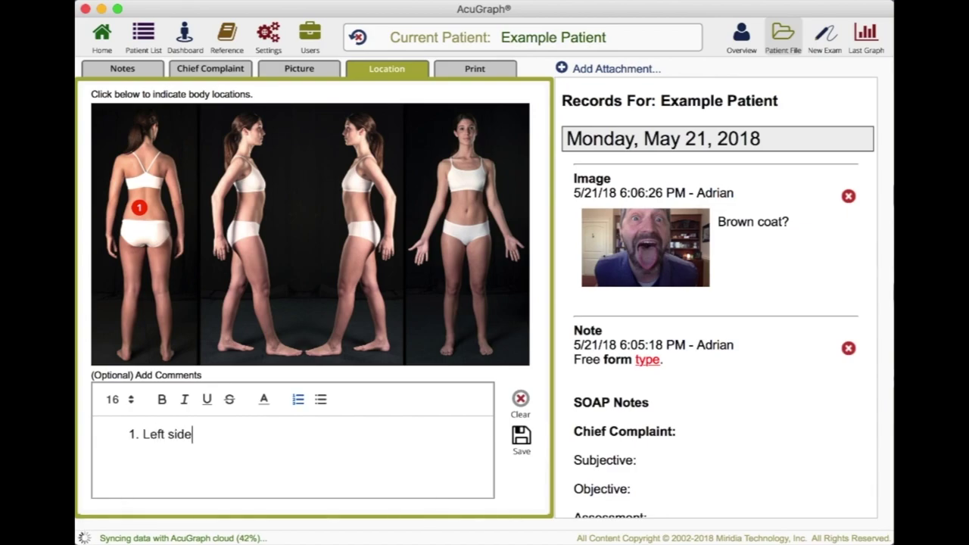
type(" low back pain.")
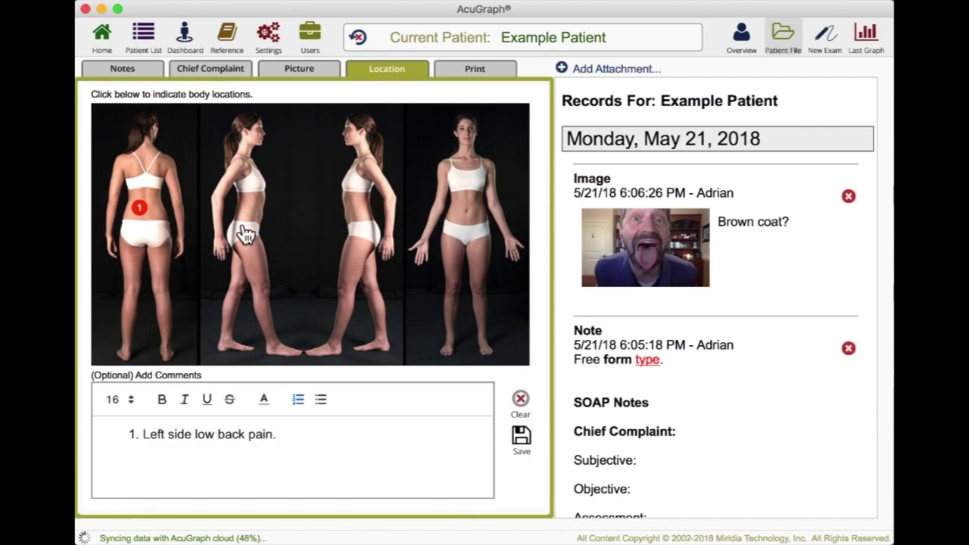
Mark the elbow on the right-side body view, add the second comment "Right elbow stiffness", and save the locations record.
left_click(218, 196)
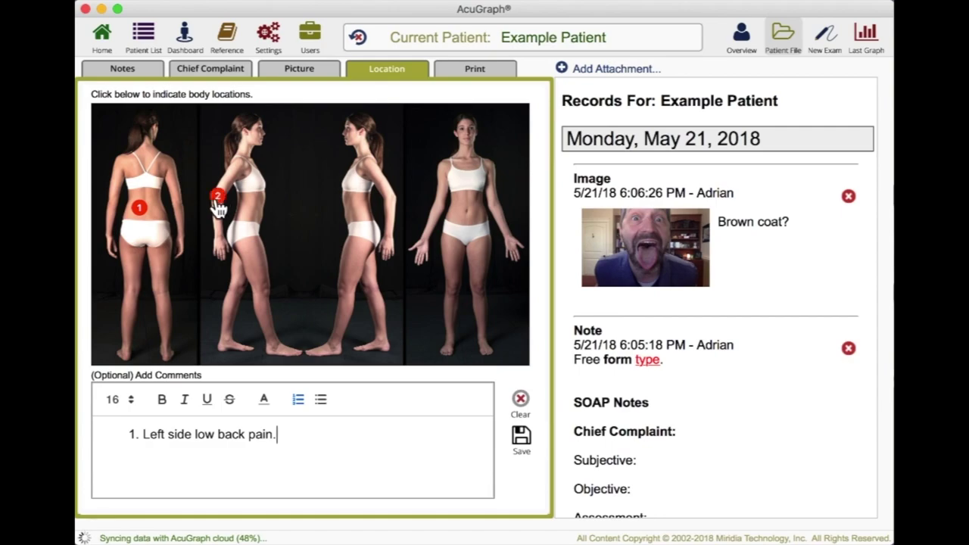
key("Return")
type("Right elbow ")
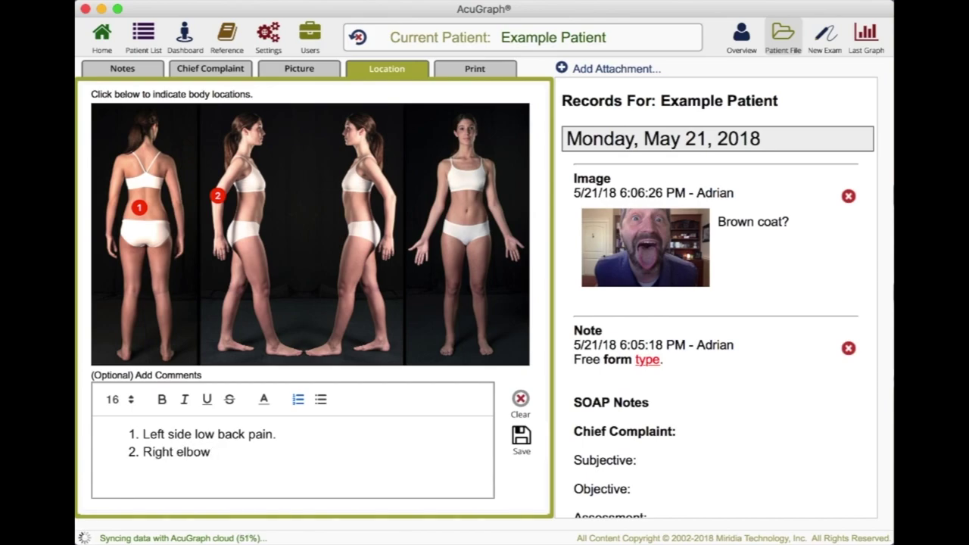
type("stiffness")
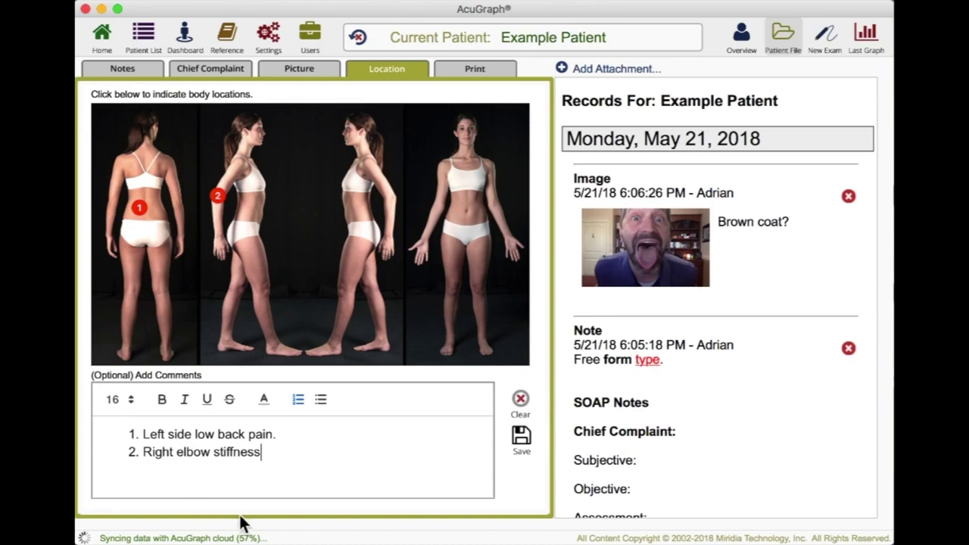
left_click(518, 443)
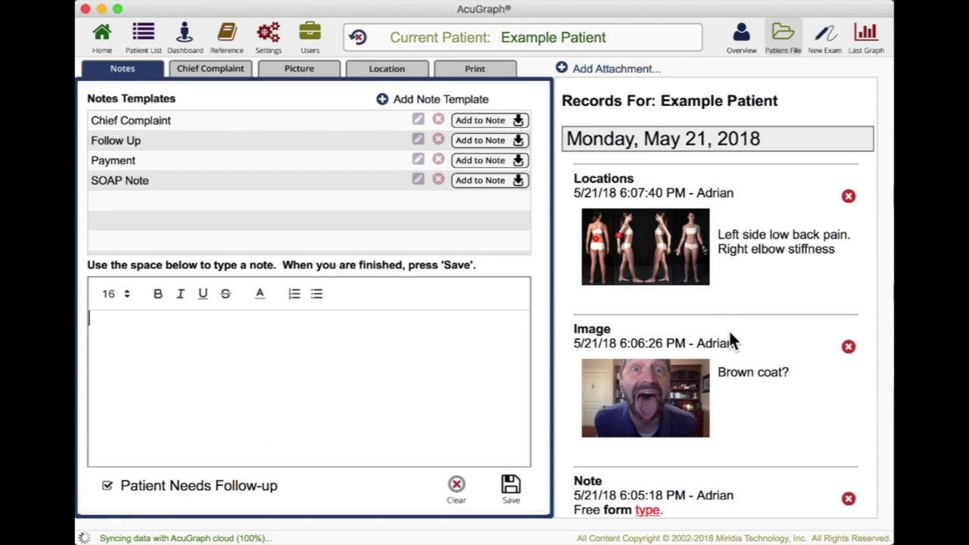
scroll(730, 333, "down", 5)
scroll(732, 338, "up", 5)
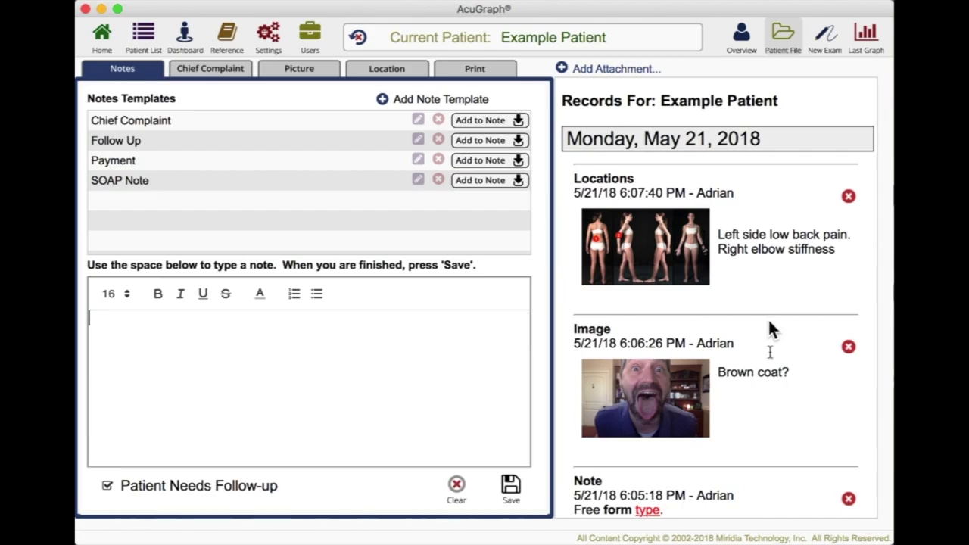
Look through the patient's dated records from May 21, 2018 back to the 2017 entries and return to the latest ones.
scroll(773, 375, "down", 10)
scroll(776, 386, "down", 12)
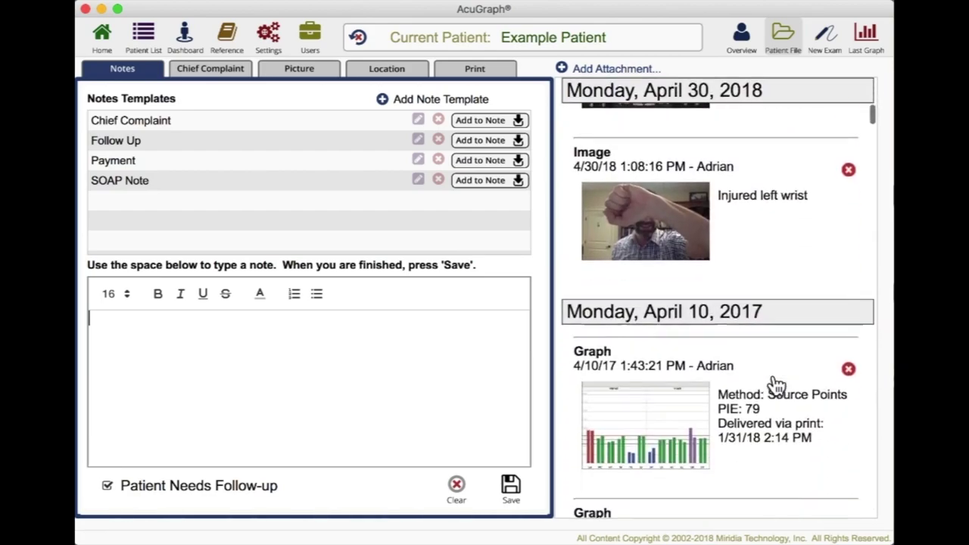
scroll(773, 376, "down", 3)
scroll(773, 379, "up", 15)
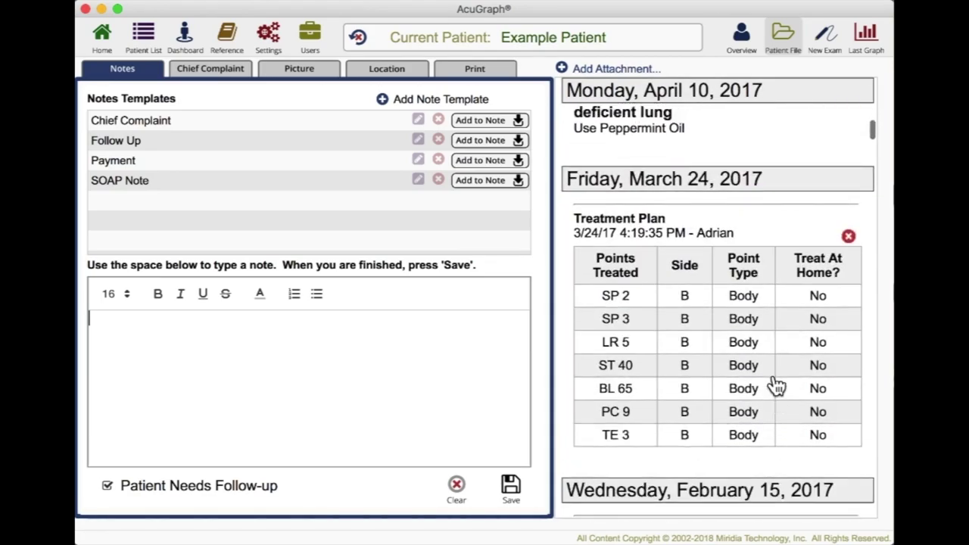
scroll(776, 384, "up", 5)
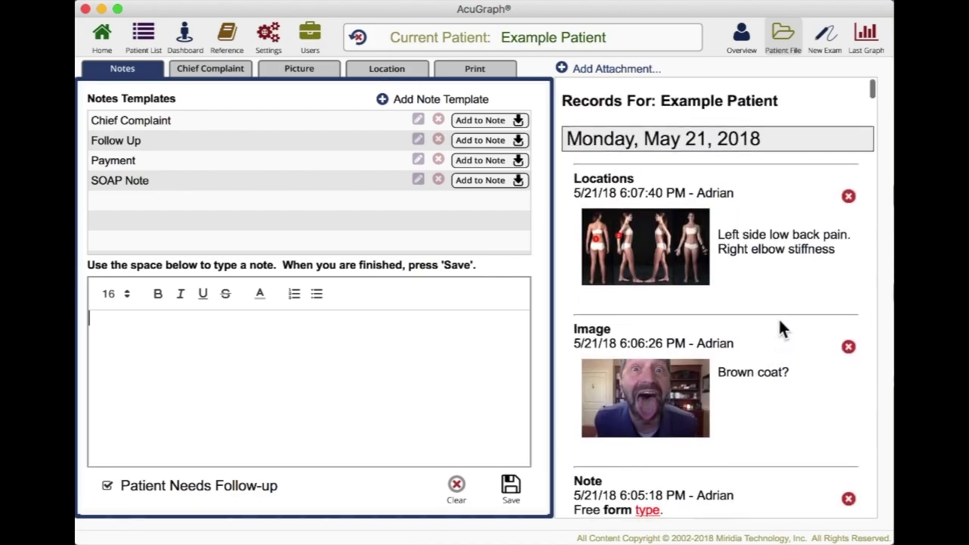
Begin the treatment from the last graph, view each planned point's location from GB 37 through ST 40, and open the attachment form.
left_click(879, 36)
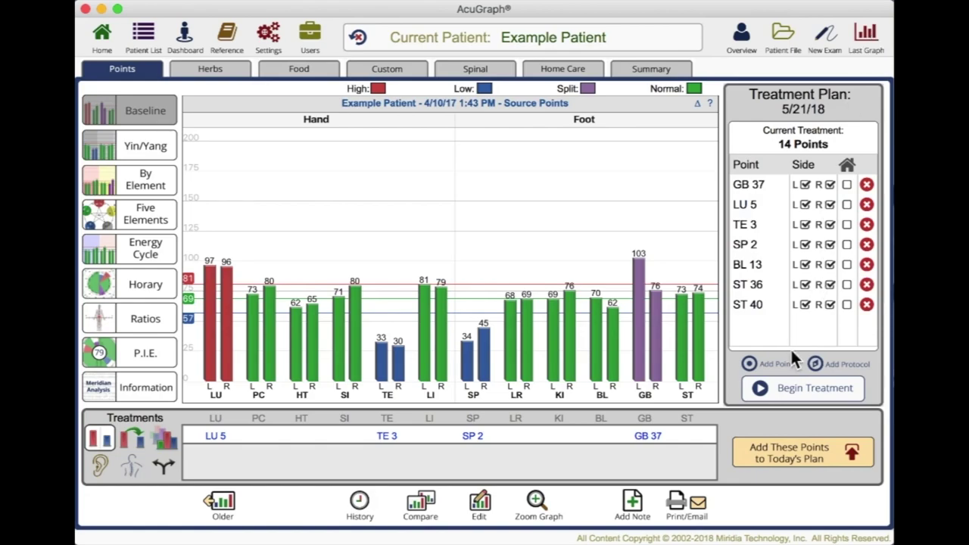
left_click(766, 388)
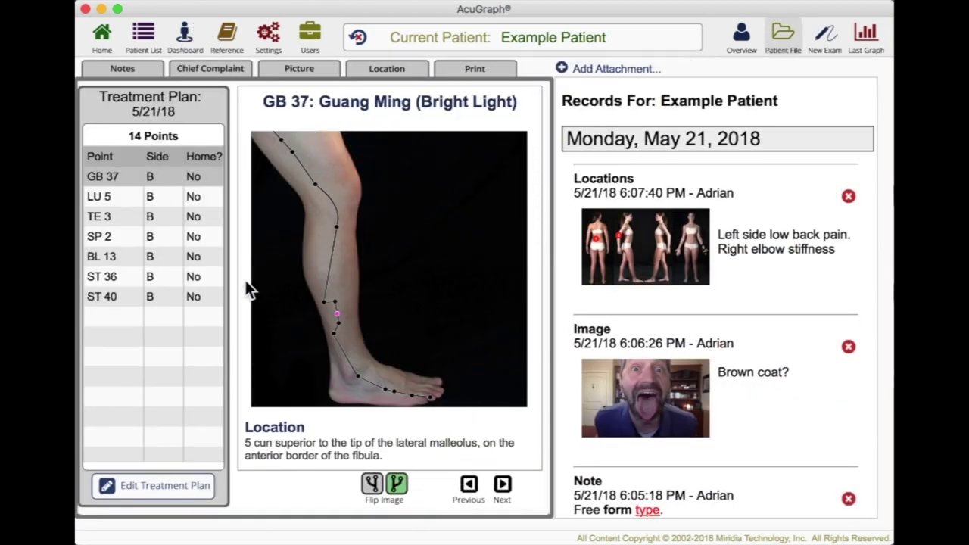
left_click(503, 485)
left_click(504, 486)
left_click(503, 486)
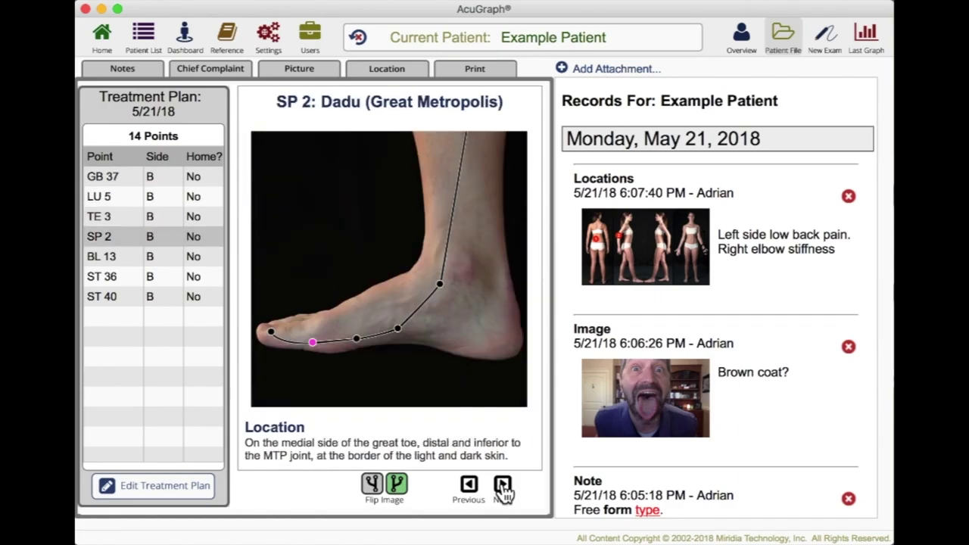
left_click(504, 485)
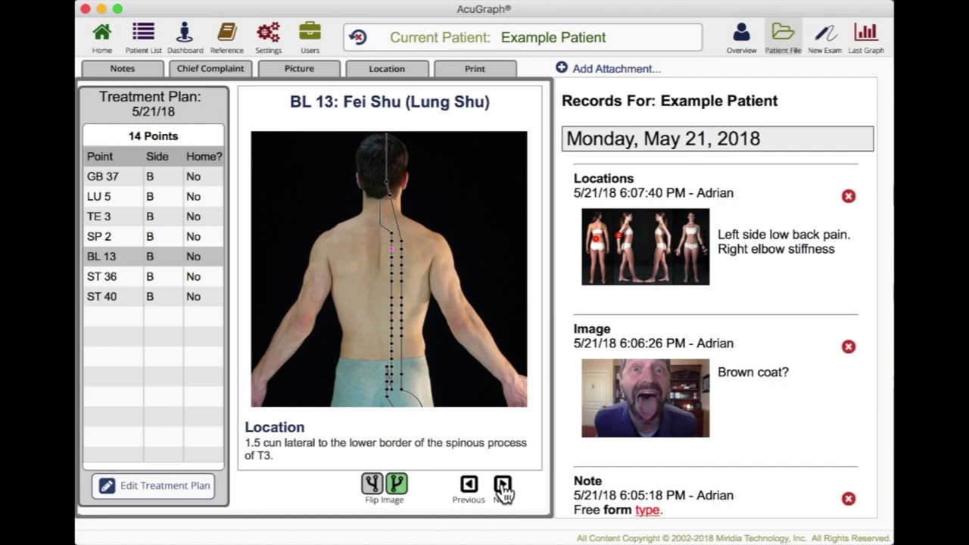
left_click(503, 485)
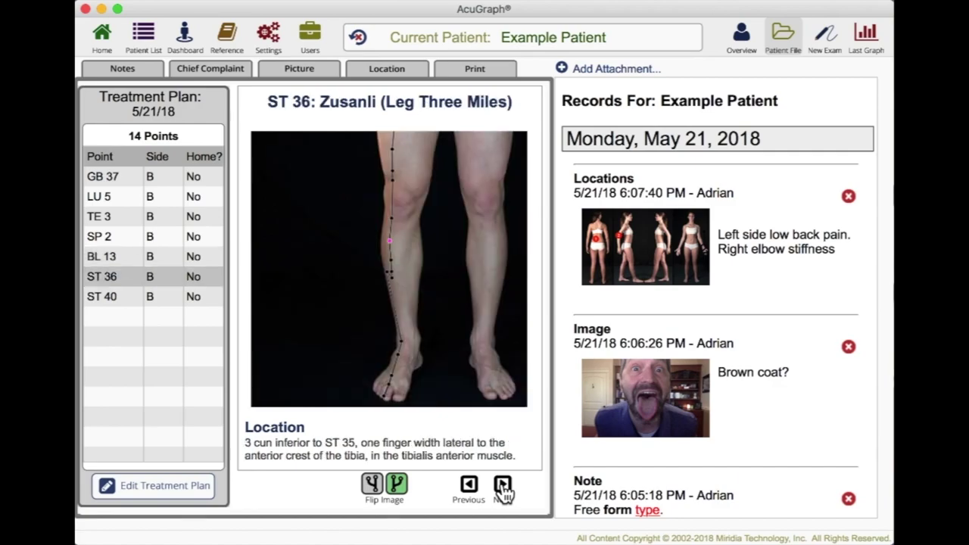
left_click(504, 485)
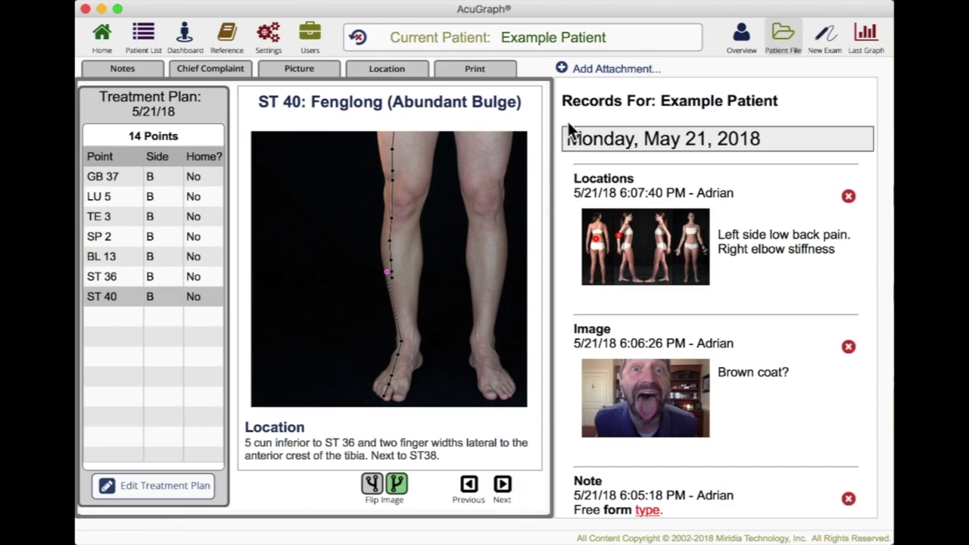
left_click(584, 69)
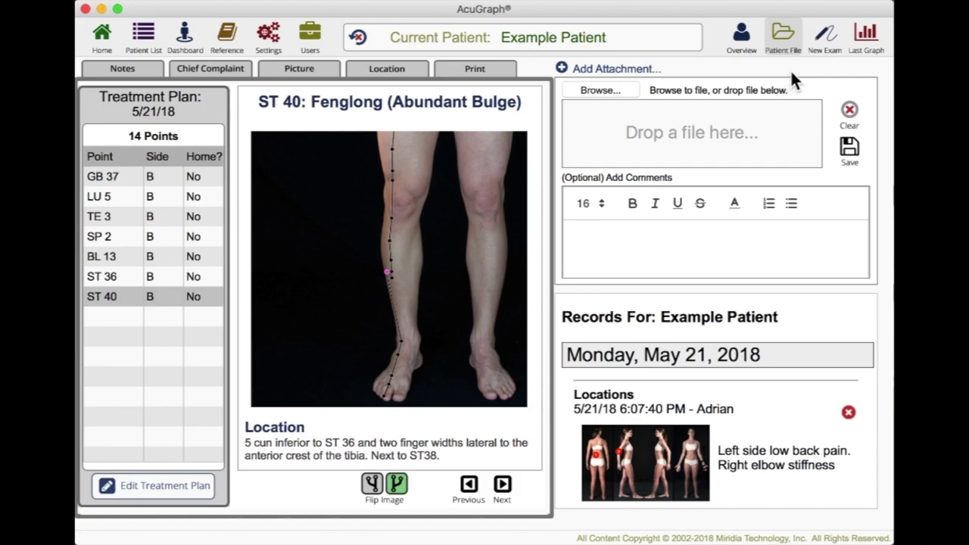
Examine the herbal formulas SP-007 and LI-008 recommended for the last graph, reading LI-008's full description.
left_click(867, 37)
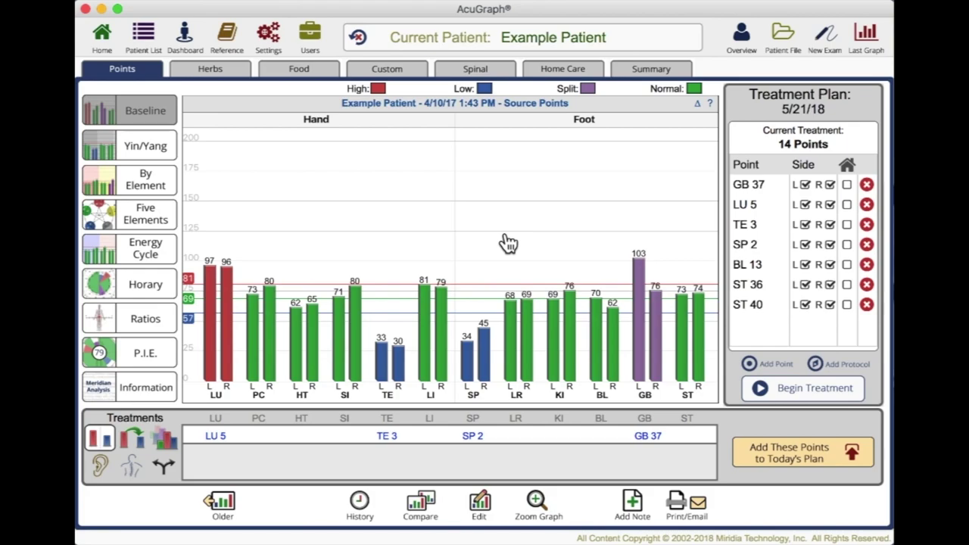
left_click(210, 69)
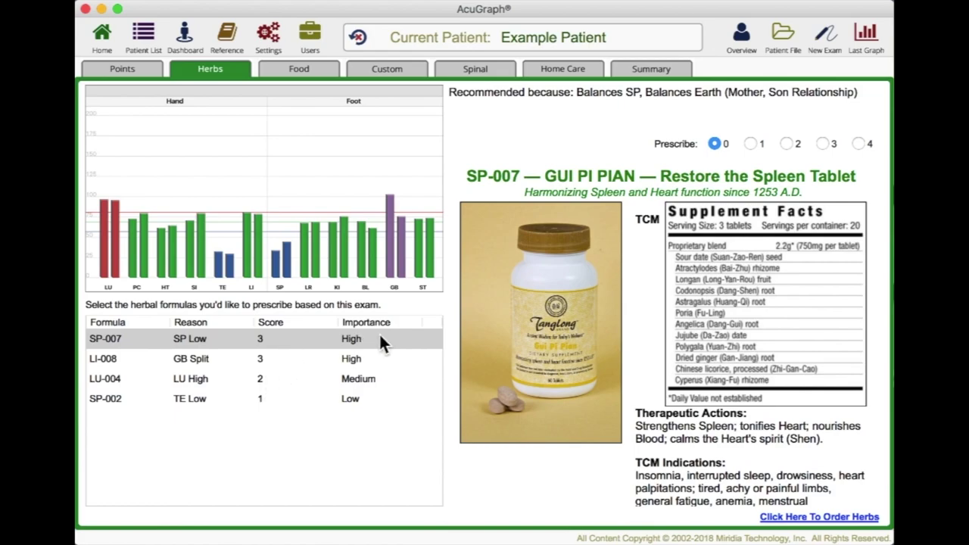
left_click(188, 347)
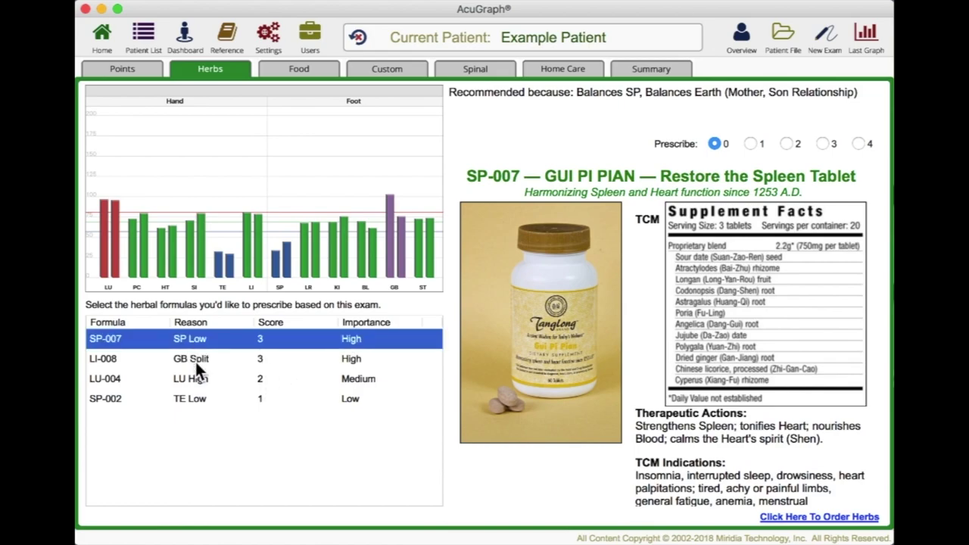
left_click(198, 360)
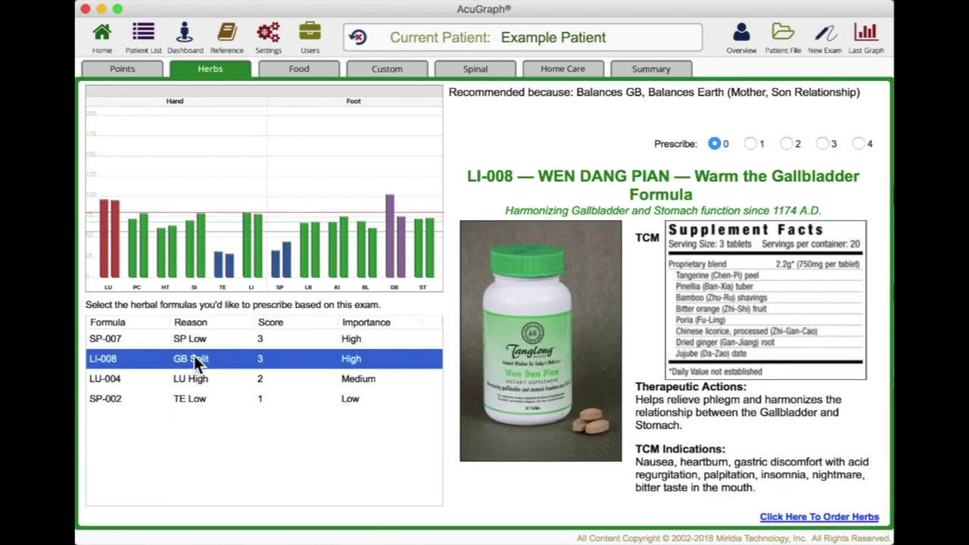
scroll(640, 322, "down", 5)
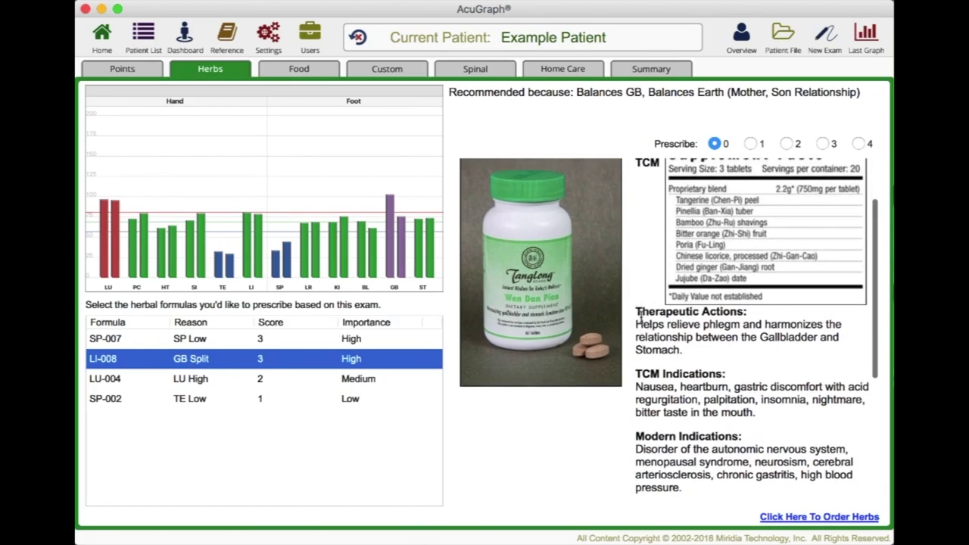
scroll(641, 317, "down", 4)
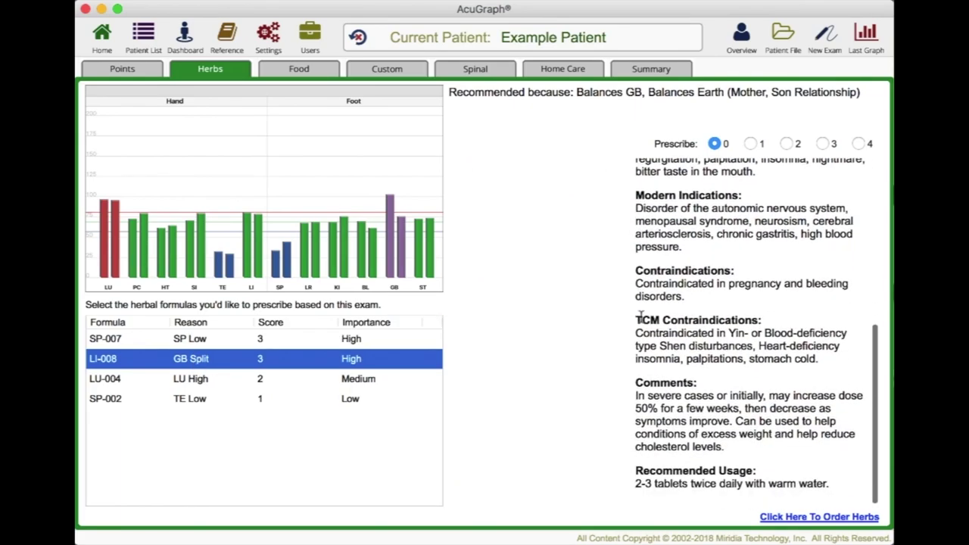
scroll(640, 319, "up", 9)
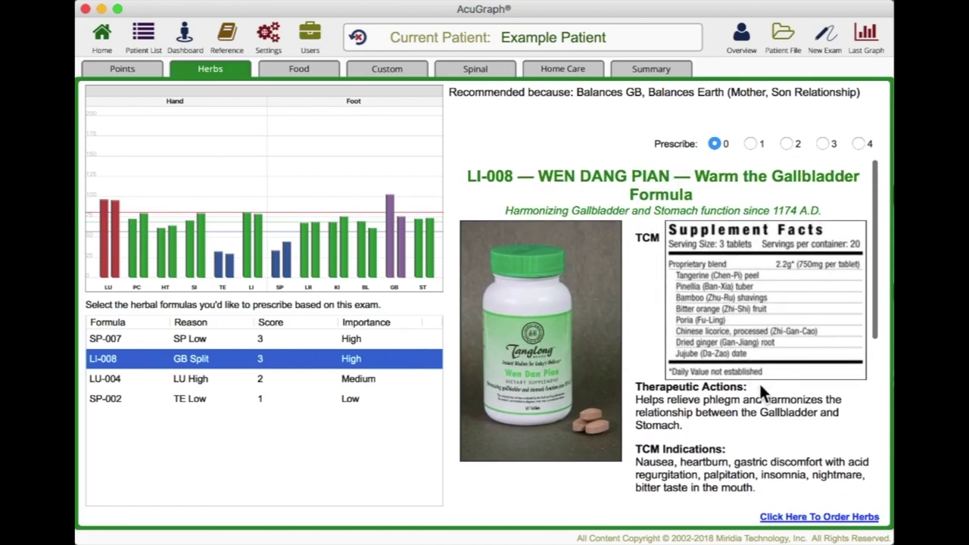
scroll(759, 382, "down", 3)
scroll(758, 382, "up", 3)
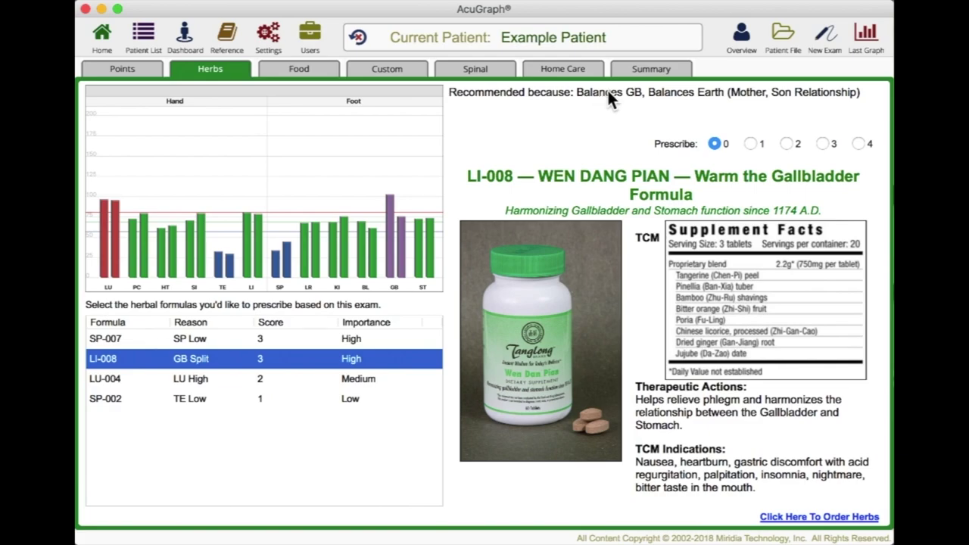
Check the GB readings on the points graph and prescribe 1 bottle of the LI-008 herbal formula.
left_click(119, 70)
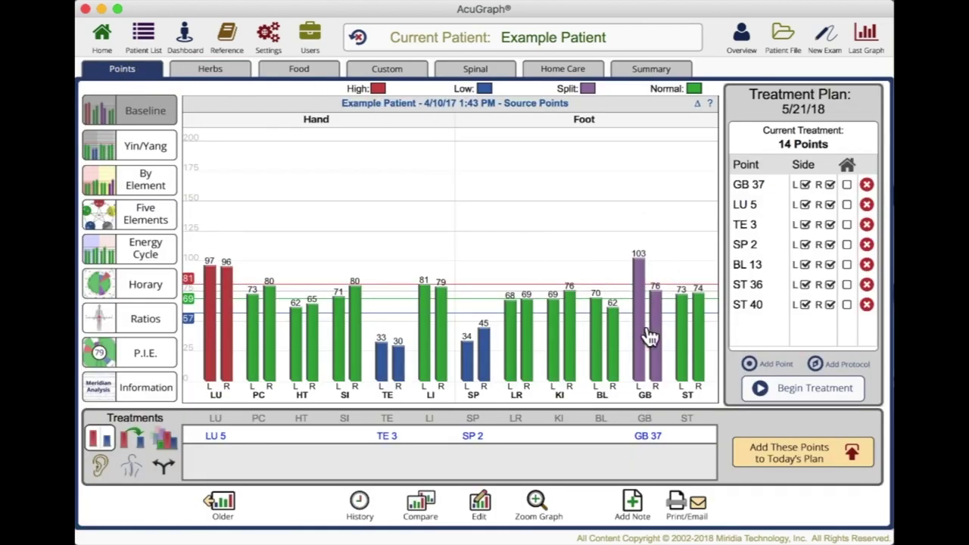
left_click(208, 70)
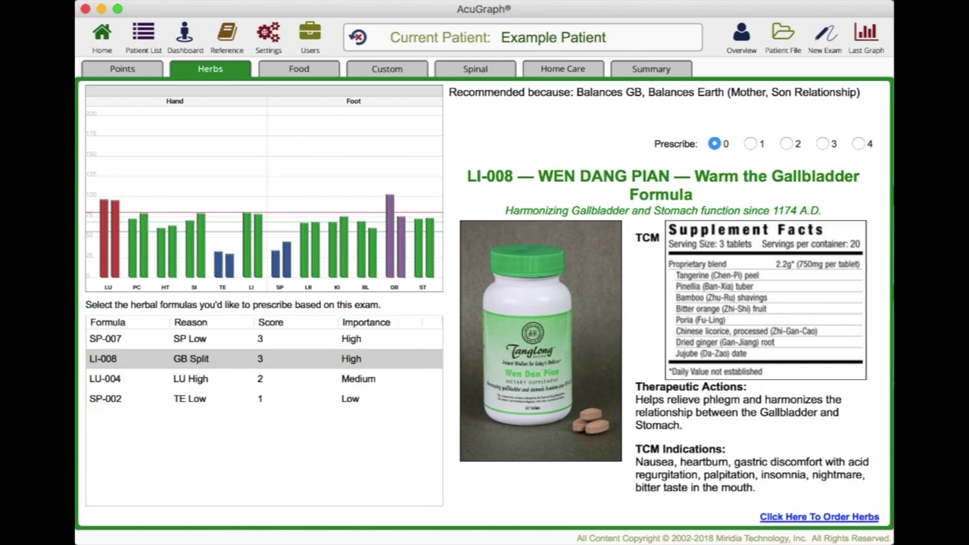
left_click(751, 143)
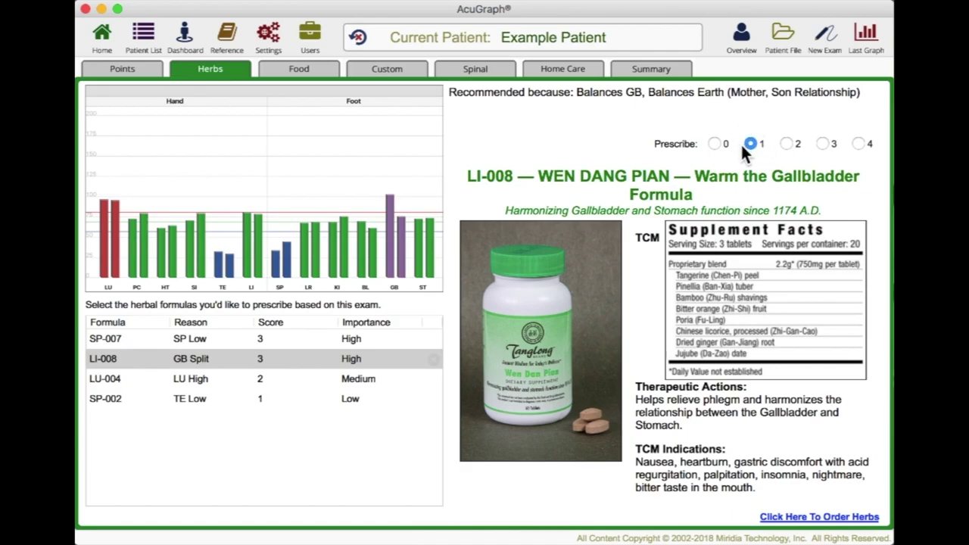
Clear the empty attachment form in the patient file and review the April 10, 2017 herbal prescription record for LI-008.
left_click(784, 38)
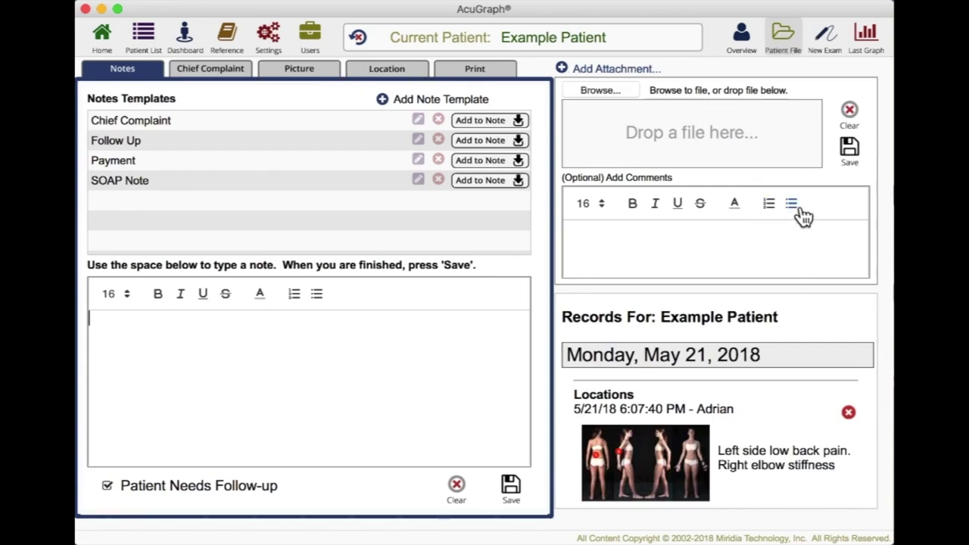
left_click(849, 110)
scroll(674, 220, "down", 3)
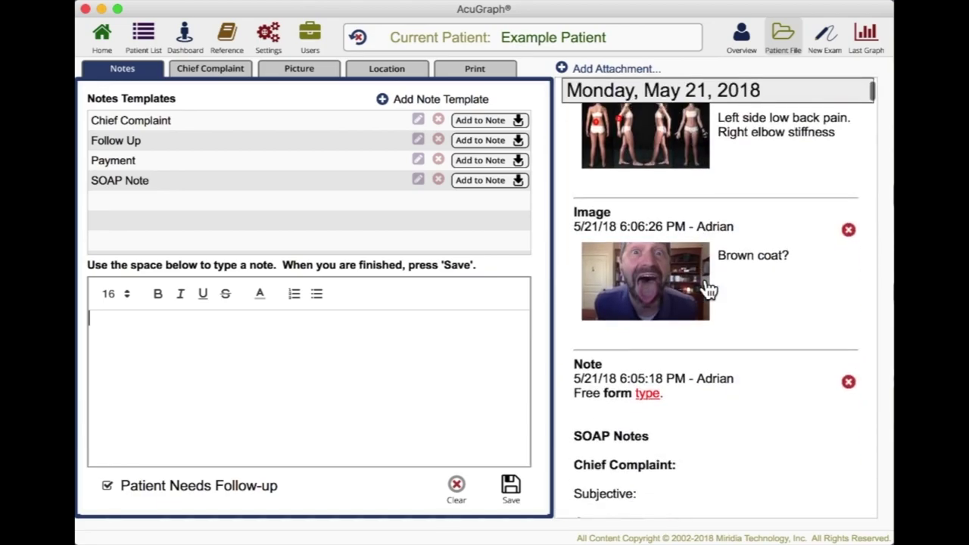
scroll(704, 286, "up", 3)
scroll(703, 285, "down", 10)
scroll(708, 288, "down", 15)
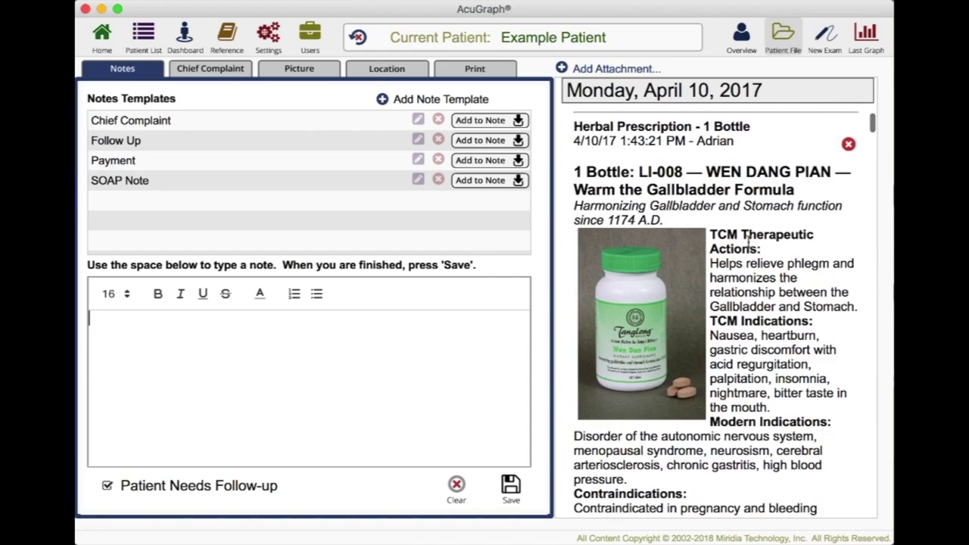
scroll(746, 242, "up", 3)
scroll(746, 253, "up", 15)
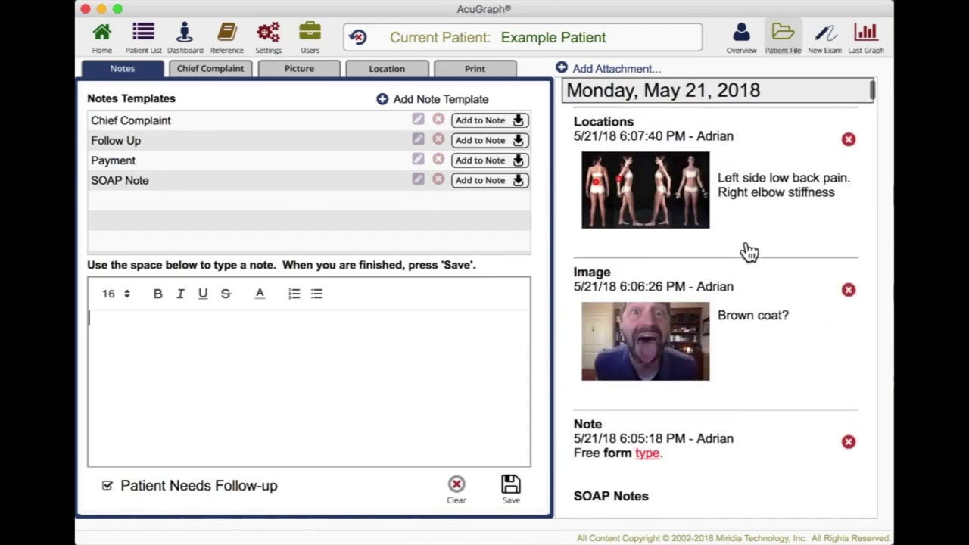
scroll(761, 373, "down", 15)
scroll(760, 374, "down", 3)
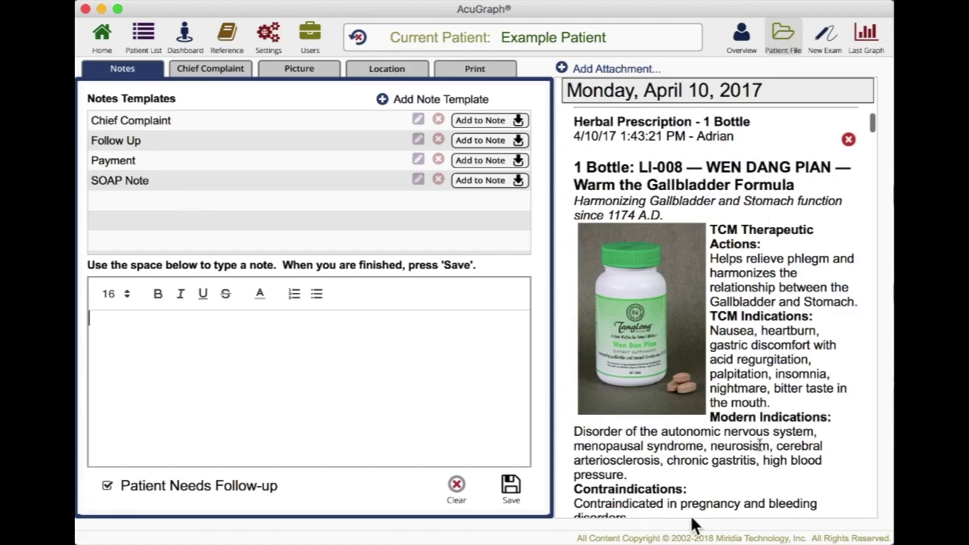
scroll(747, 314, "up", 5)
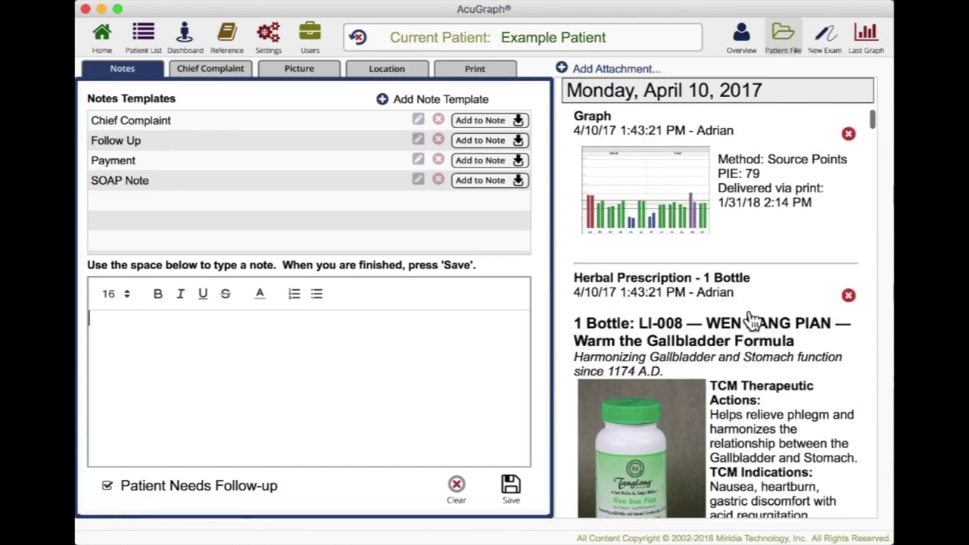
scroll(737, 293, "up", 15)
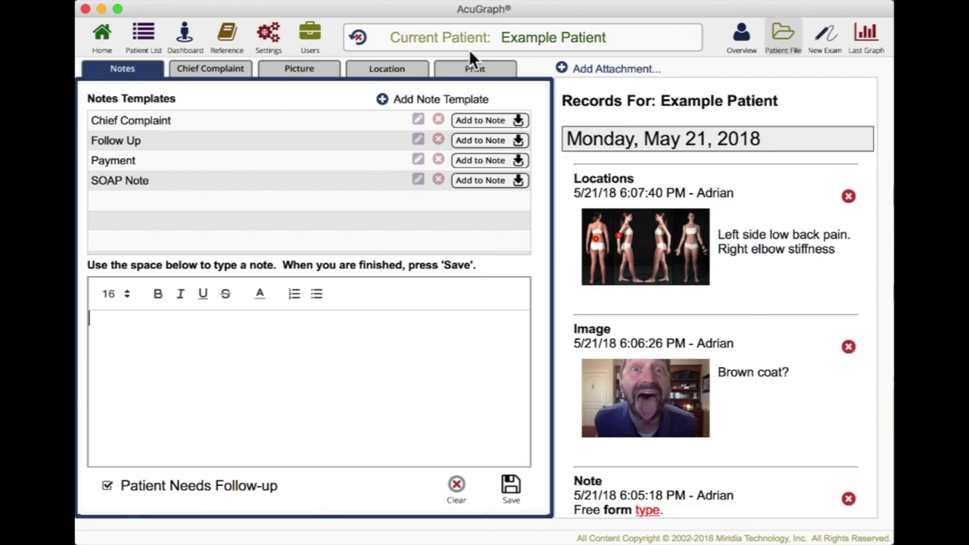
Assign the Qi Deficiency pattern to the SP meridian in the last graph's food recommendations and read its symptoms and dietary report.
left_click(864, 38)
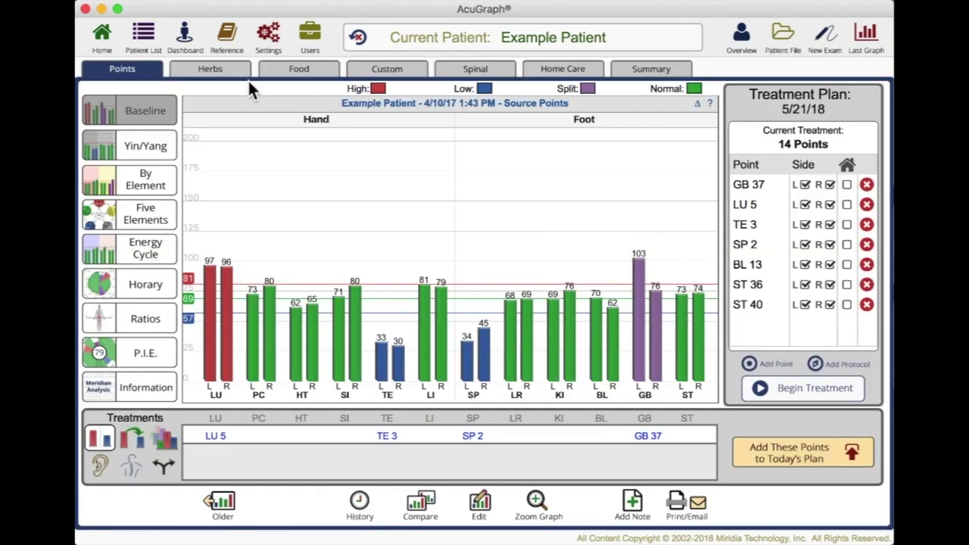
left_click(297, 72)
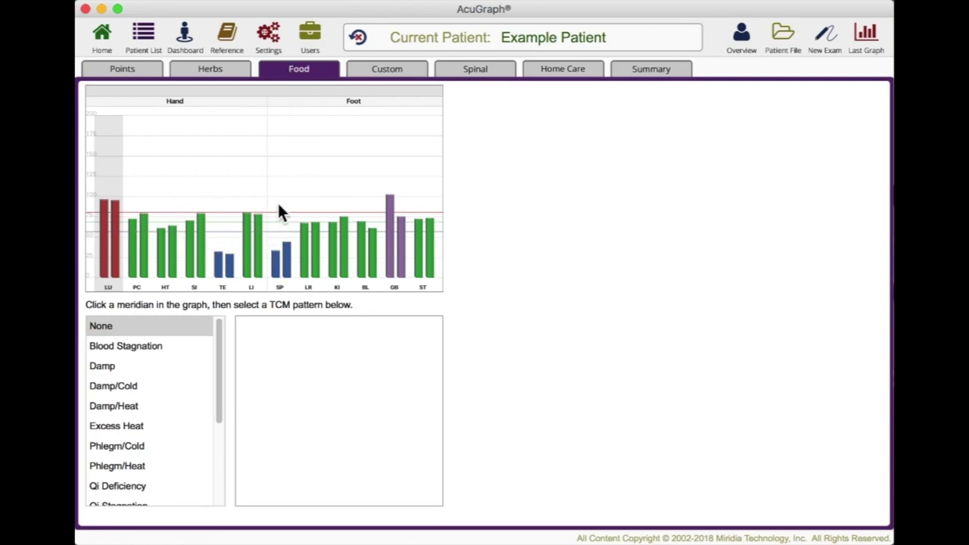
left_click(284, 267)
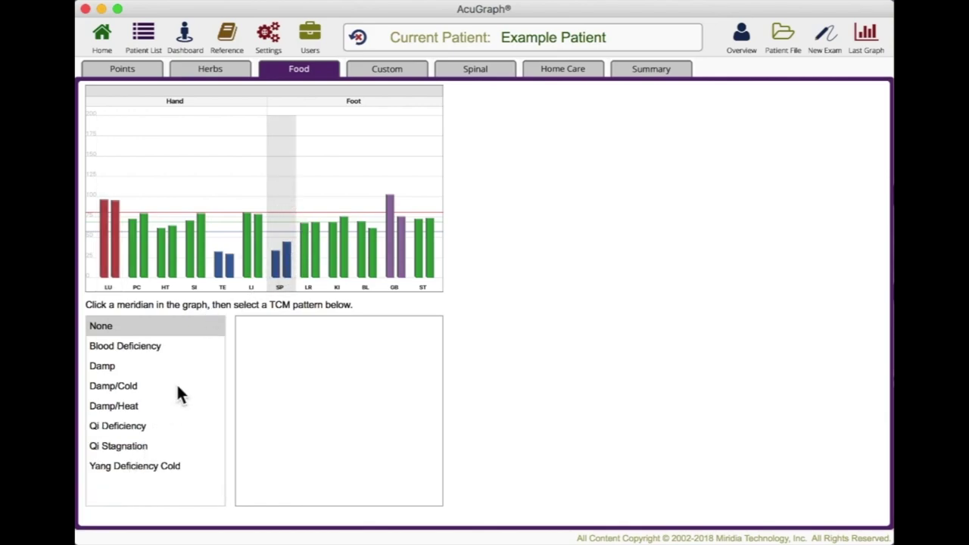
left_click(104, 426)
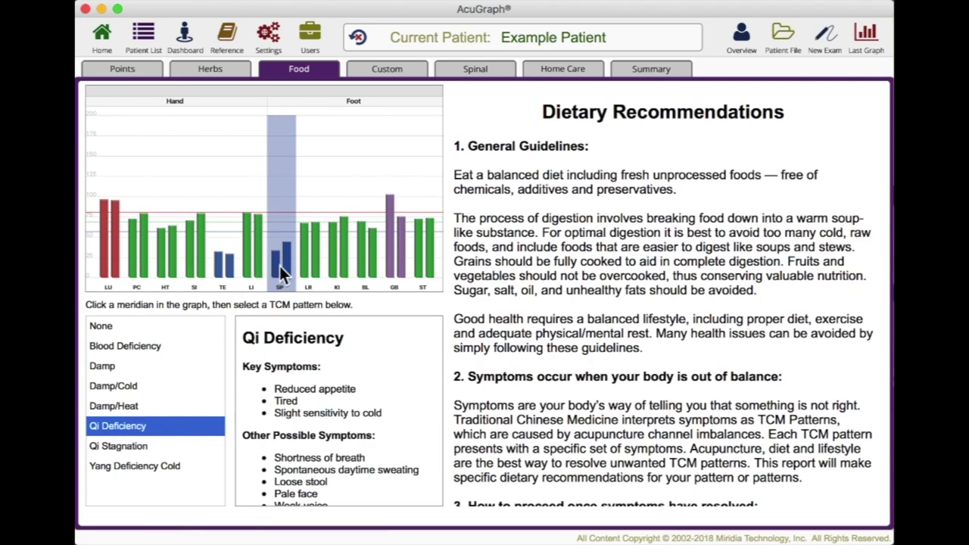
scroll(339, 425, "down", 2)
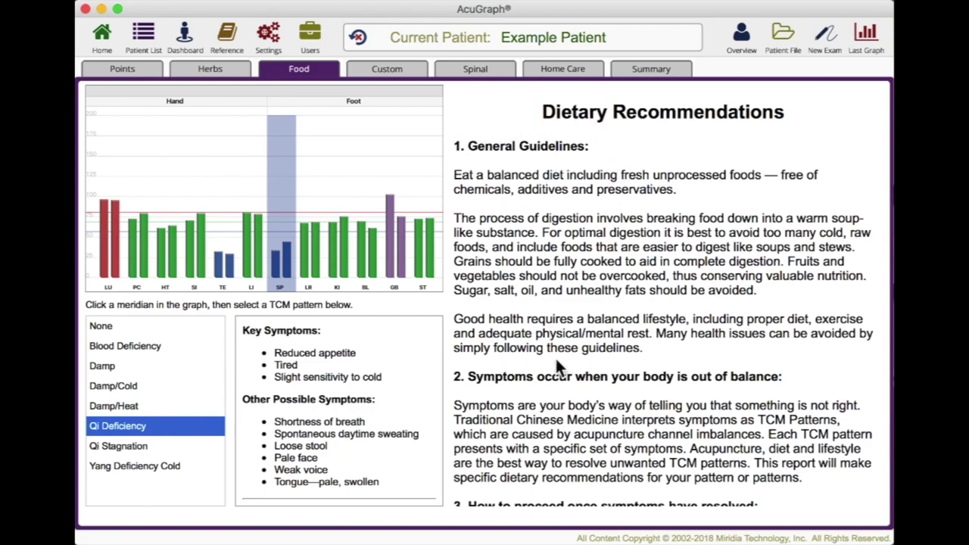
scroll(557, 368, "down", 5)
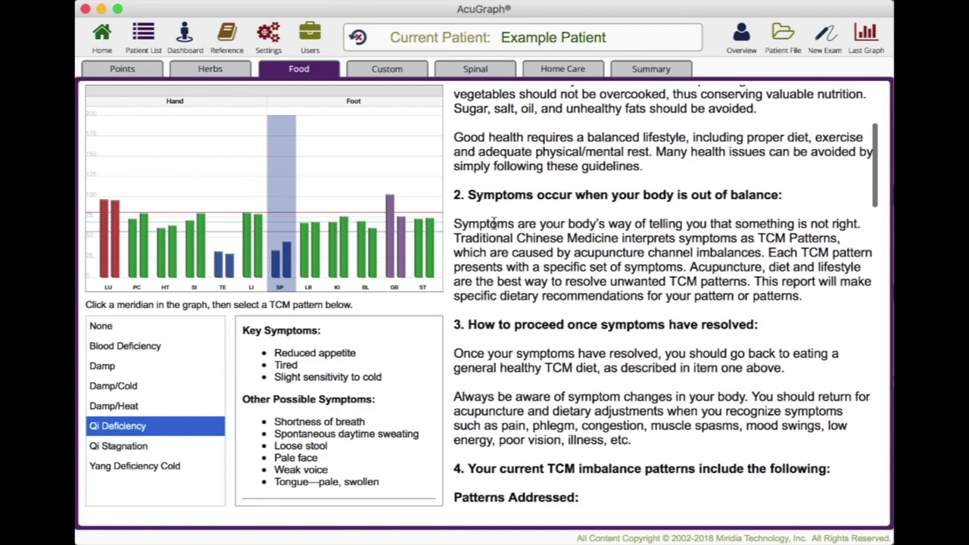
scroll(602, 311, "down", 6)
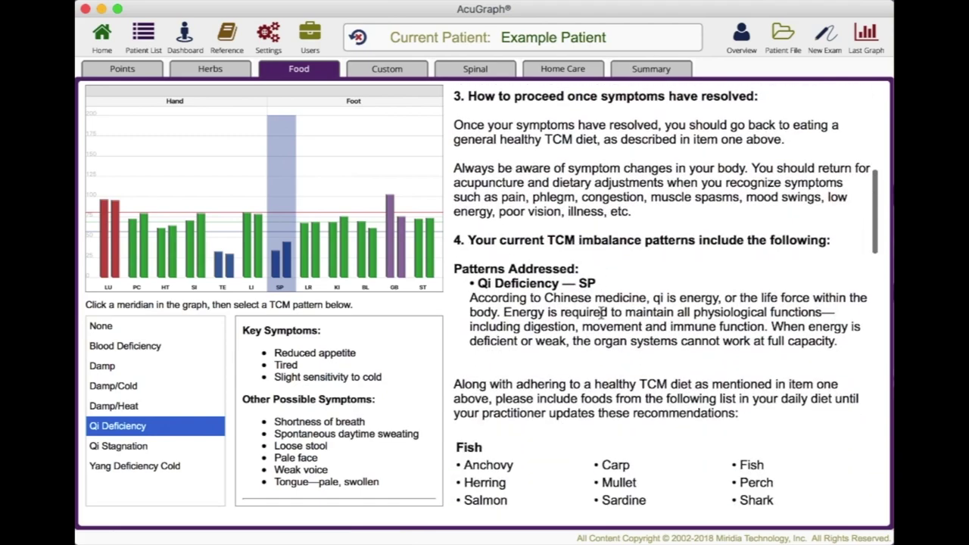
Read the Qi Deficiency pattern description and the recommended food lists, from fish and meats through common supplements, in the dietary report.
scroll(603, 312, "down", 2)
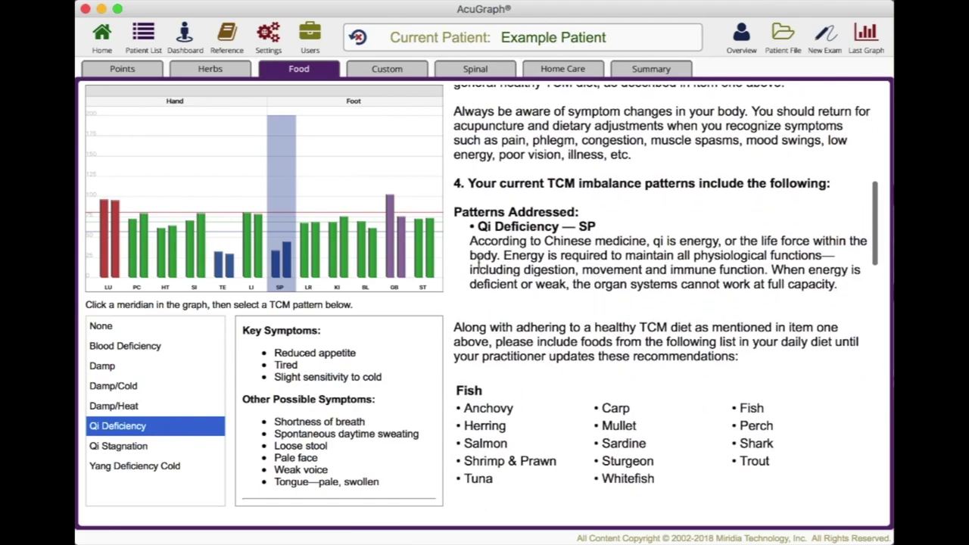
left_click_drag(471, 225, 851, 288)
scroll(723, 365, "down", 9)
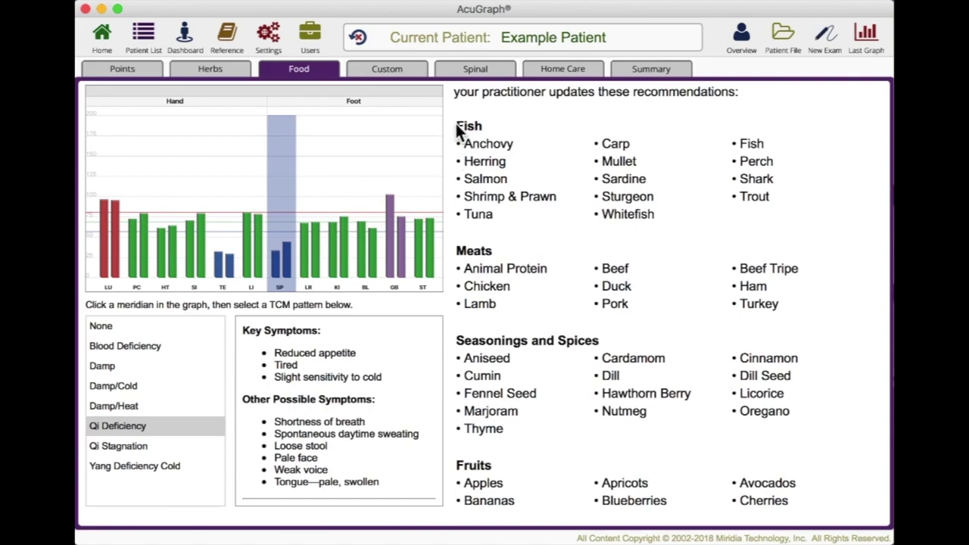
scroll(541, 201, "down", 2)
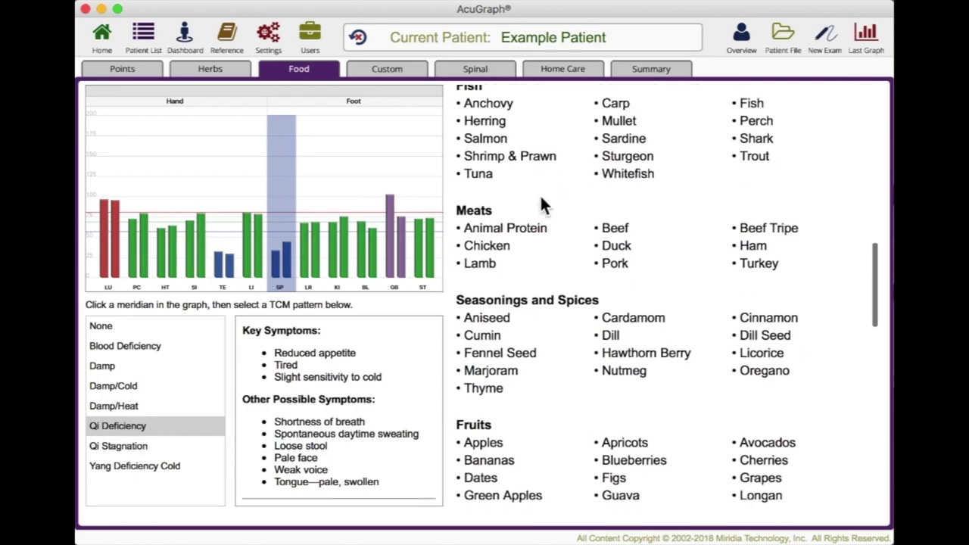
scroll(541, 198, "down", 15)
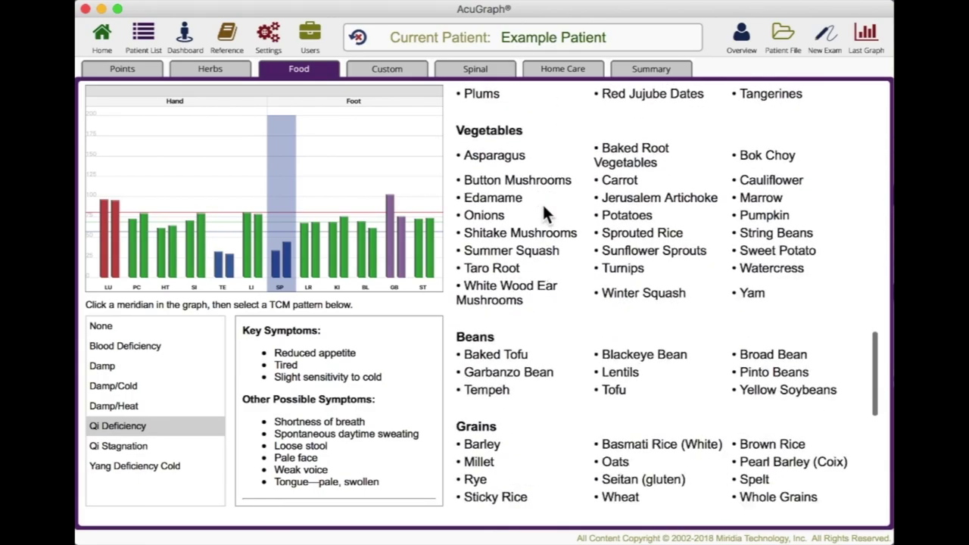
scroll(542, 204, "down", 12)
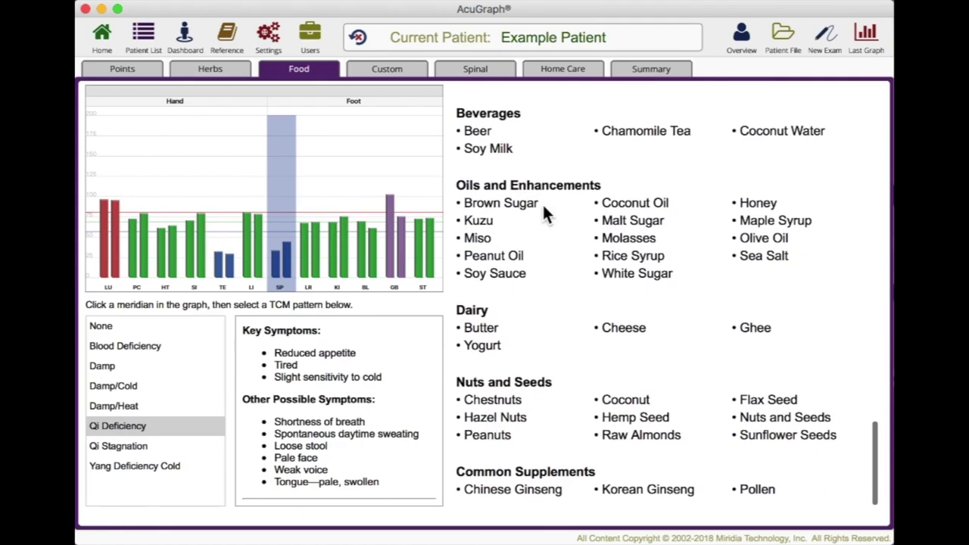
scroll(542, 203, "up", 15)
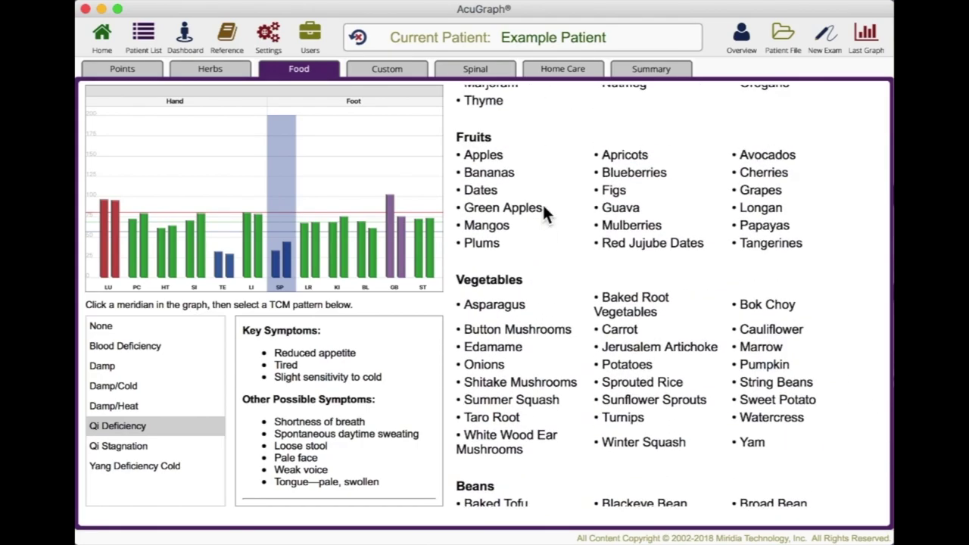
scroll(542, 208, "up", 1)
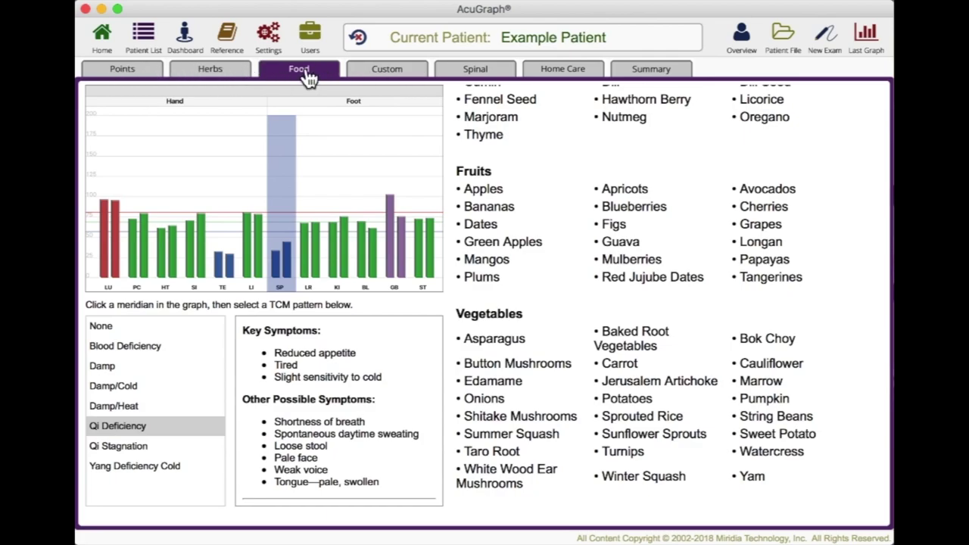
Review the exam's custom treatment recommendations and its spinal results with associated channels and muscles.
left_click(418, 76)
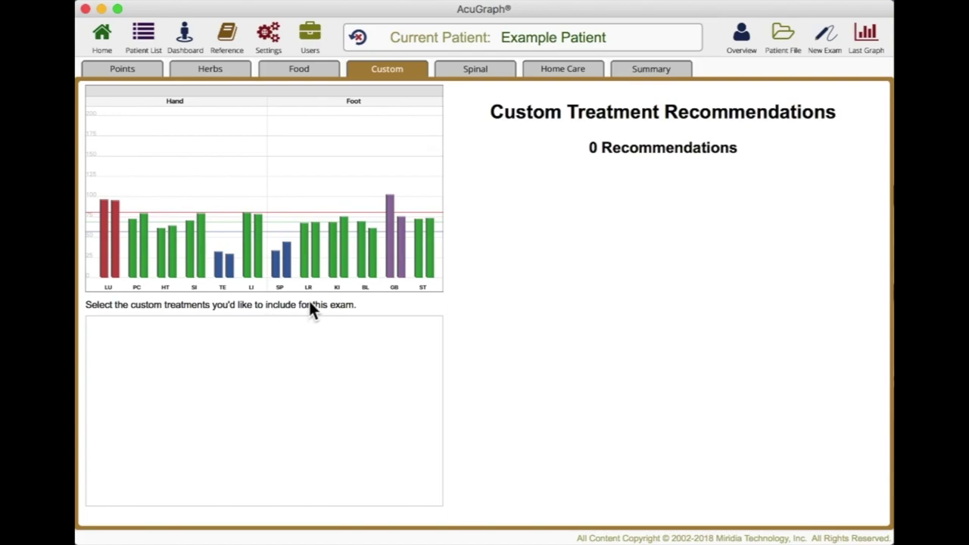
left_click(476, 72)
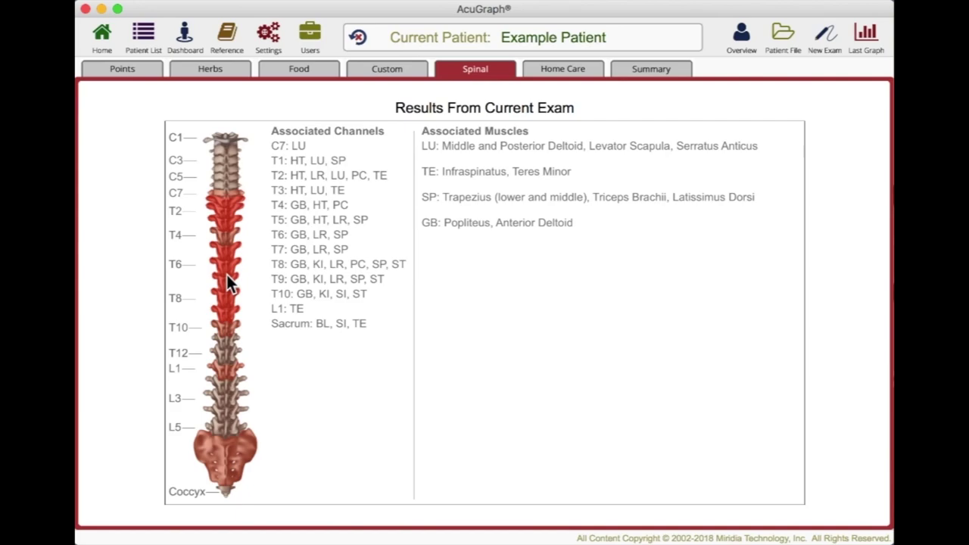
Replace the default home care instructions with "Type recommendations here." and save them.
left_click(564, 69)
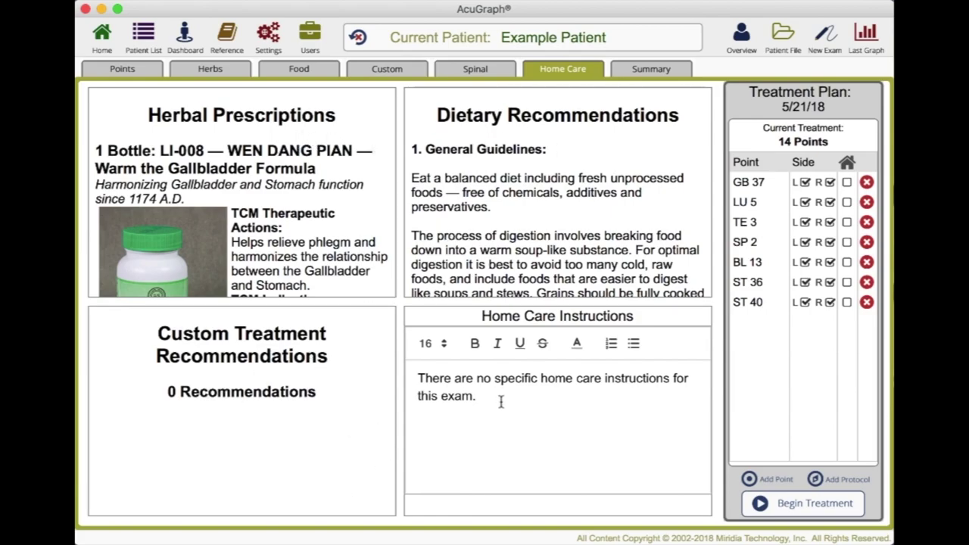
left_click_drag(475, 395, 393, 374)
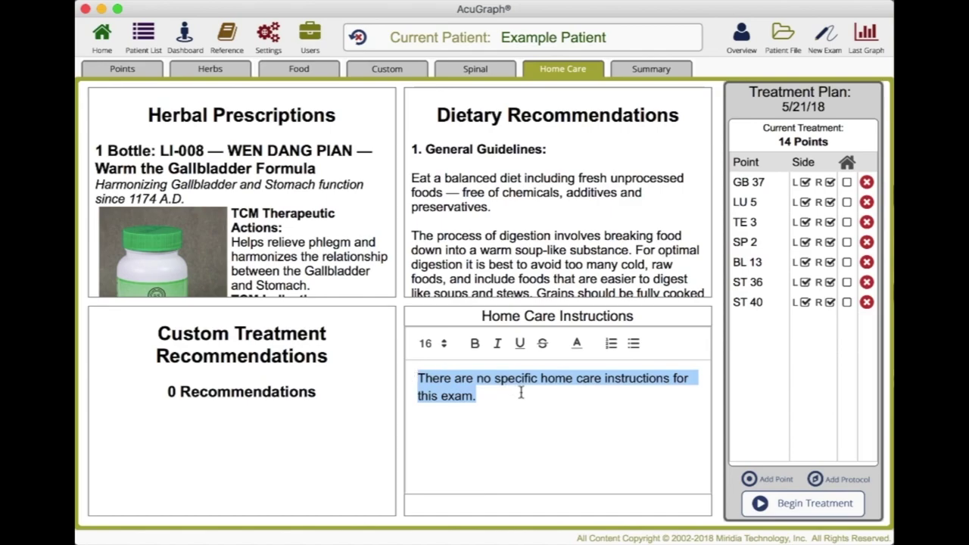
type("Type")
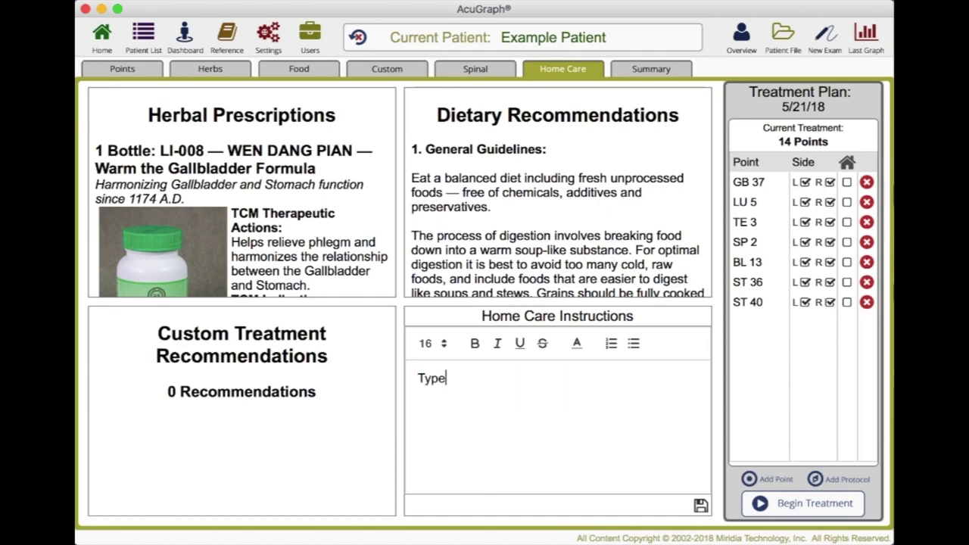
type(" recommenda")
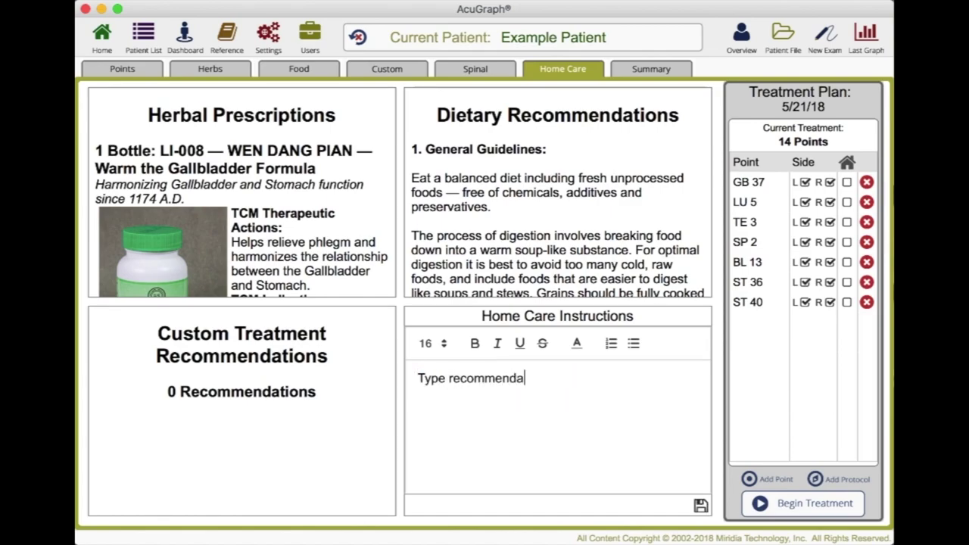
type("tions here.")
left_click(700, 505)
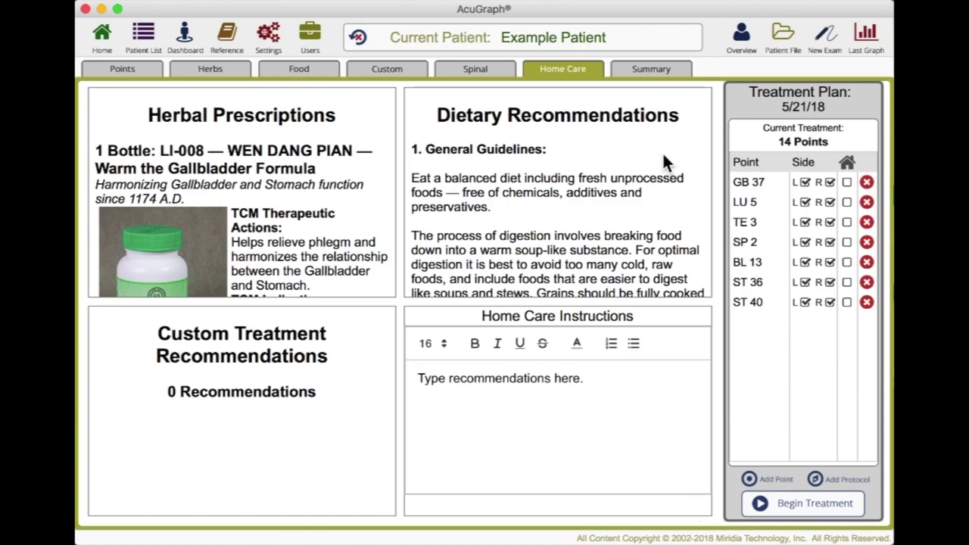
View the exam's report summary, return to the points graph, and reopen the reports through its print/email option.
left_click(653, 75)
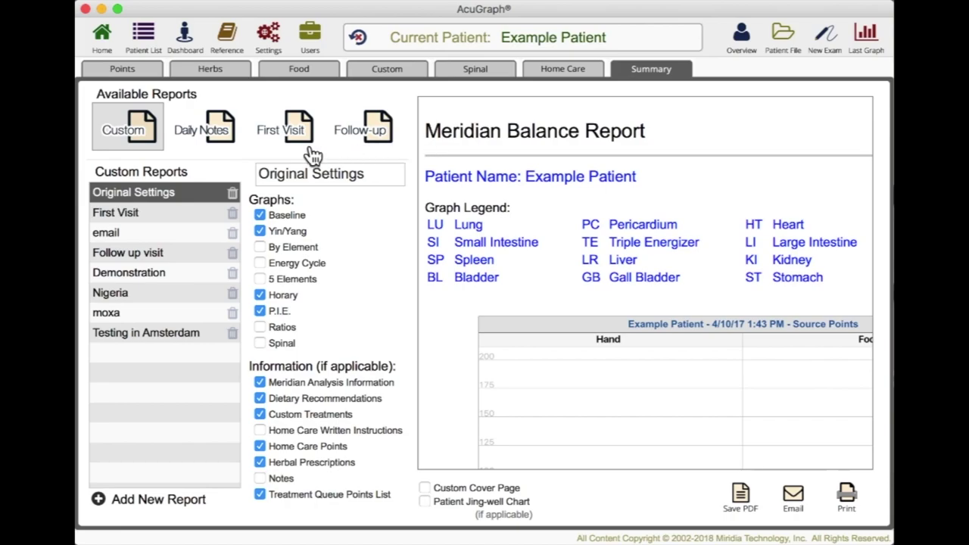
left_click(124, 69)
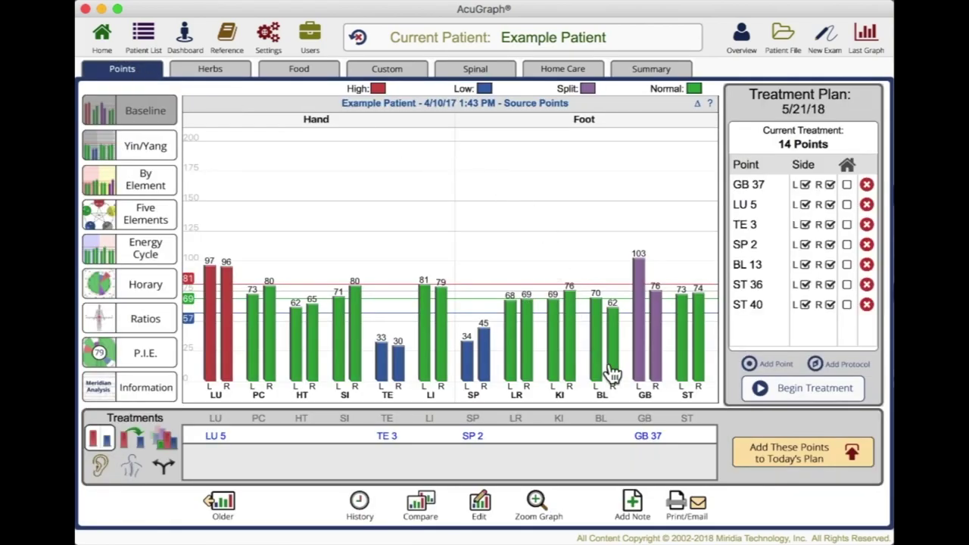
left_click(675, 507)
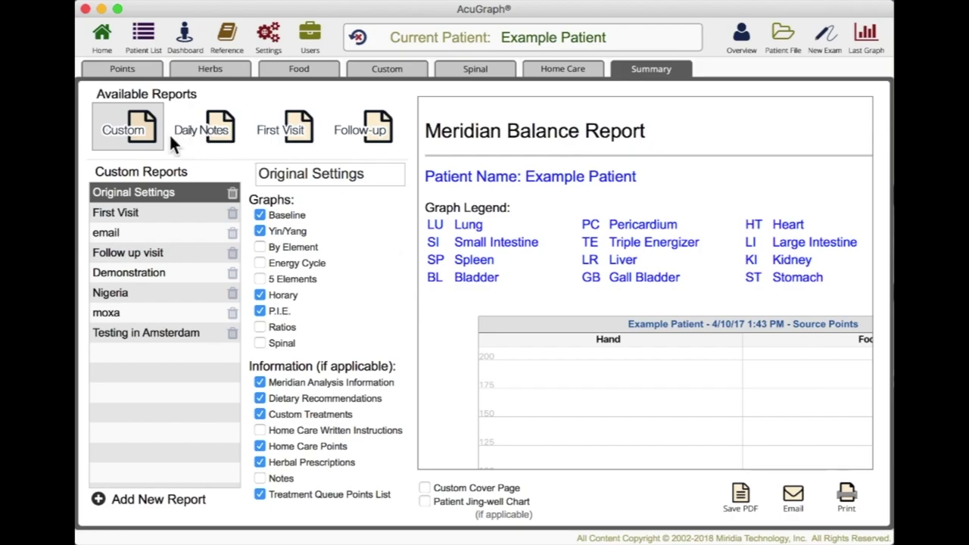
Preview the First Visit report from its baseline graph to the herbal recommendations, and compare it with and without the custom cover page.
left_click(299, 129)
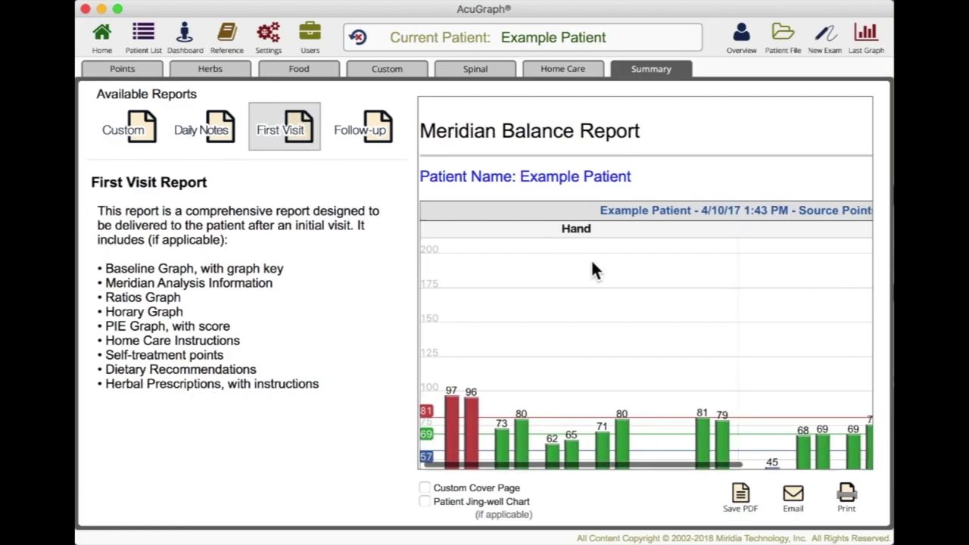
scroll(593, 265, "down", 15)
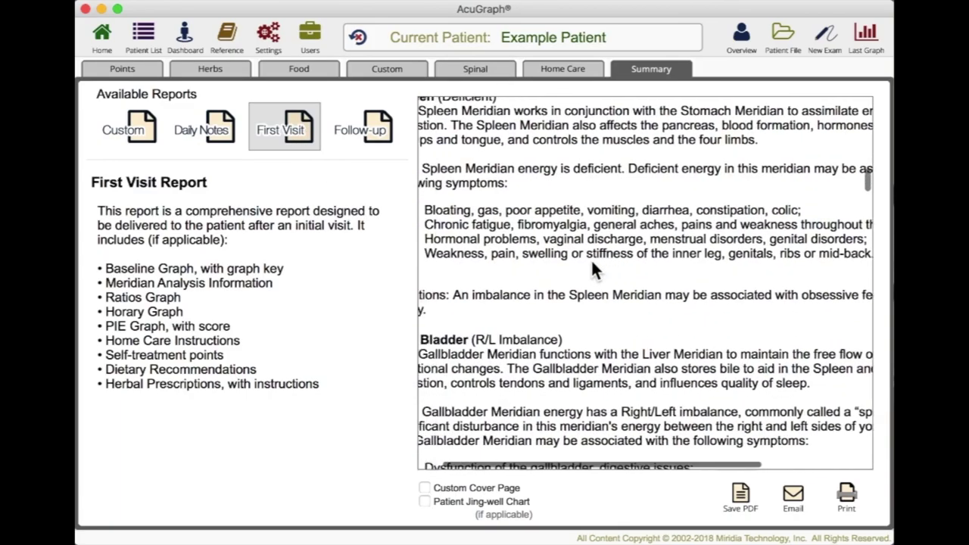
scroll(593, 268, "left", 2)
scroll(593, 269, "down", 15)
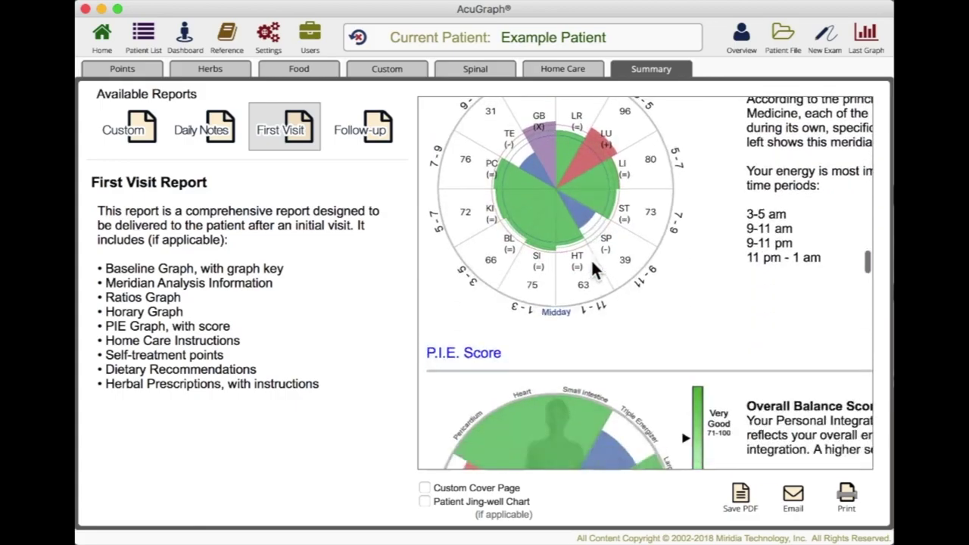
scroll(592, 268, "down", 15)
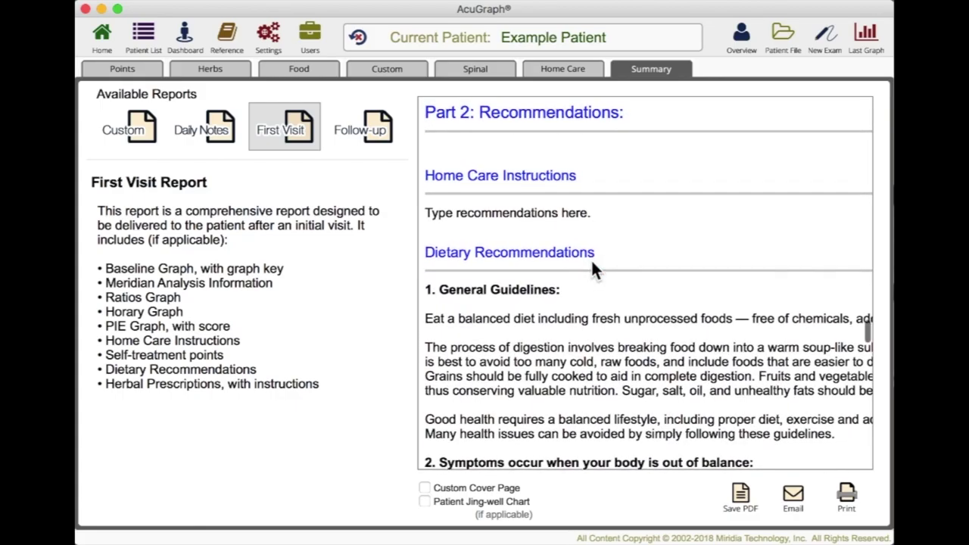
scroll(592, 269, "down", 15)
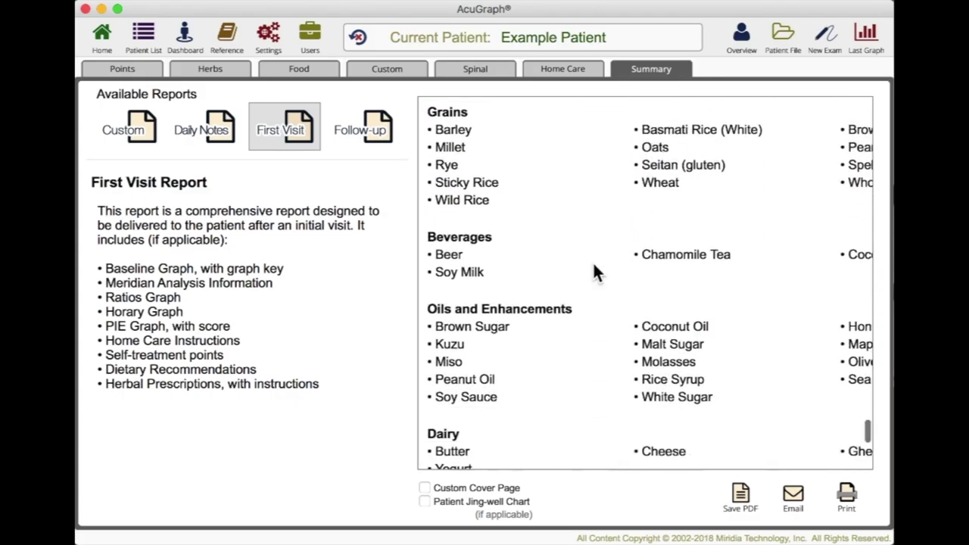
scroll(593, 268, "down", 5)
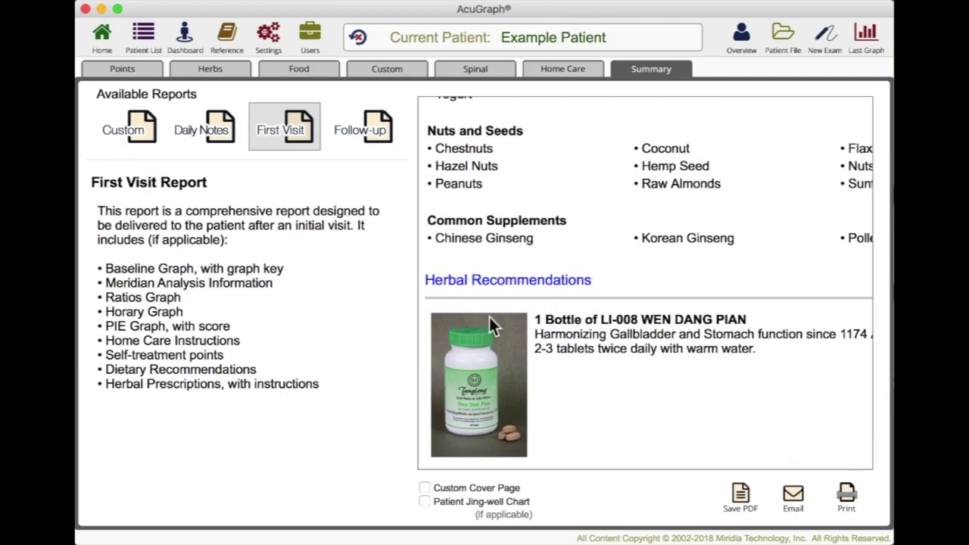
scroll(535, 384, "up", 15)
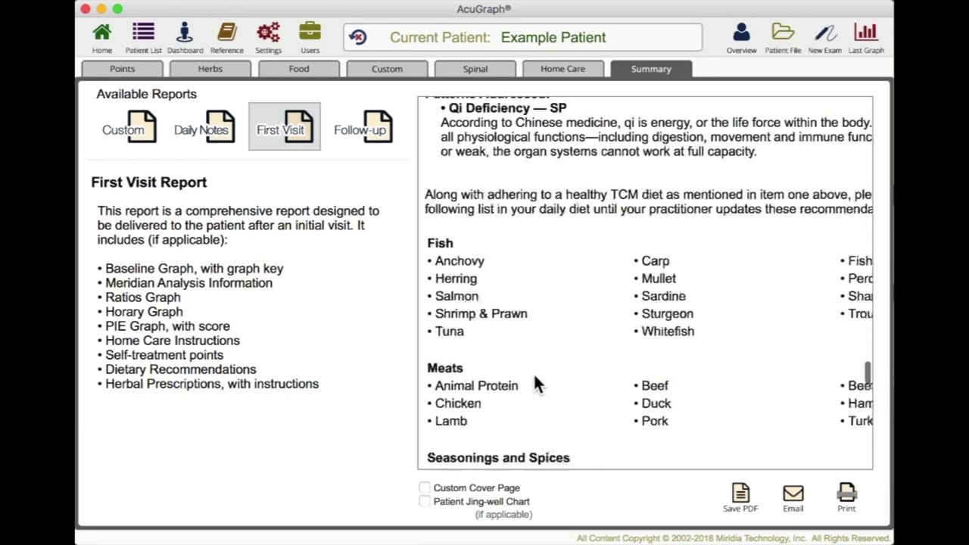
scroll(535, 385, "up", 20)
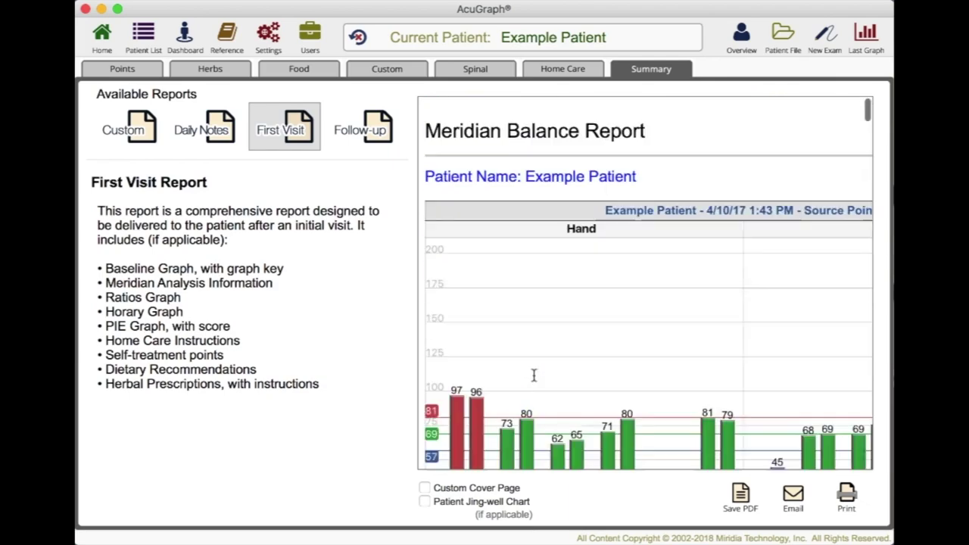
left_click(426, 488)
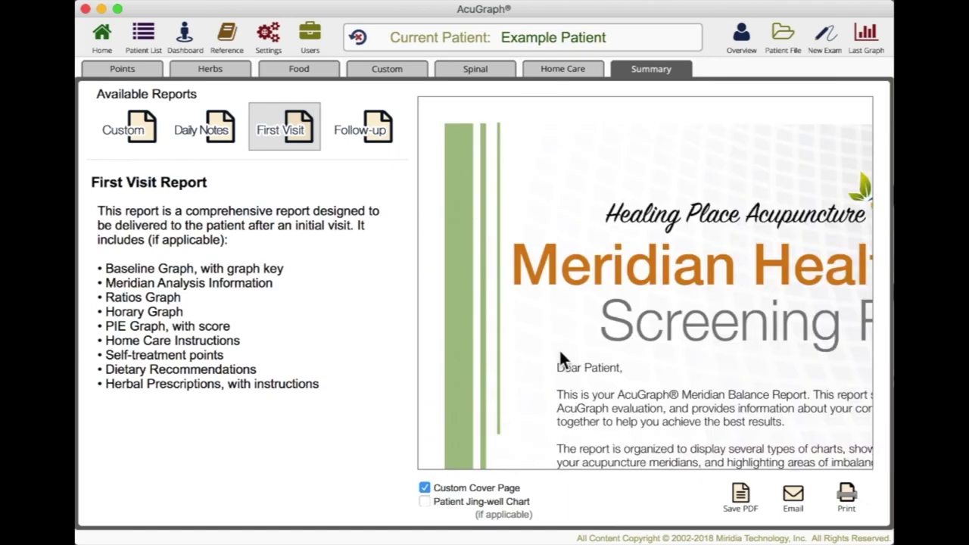
left_click(424, 489)
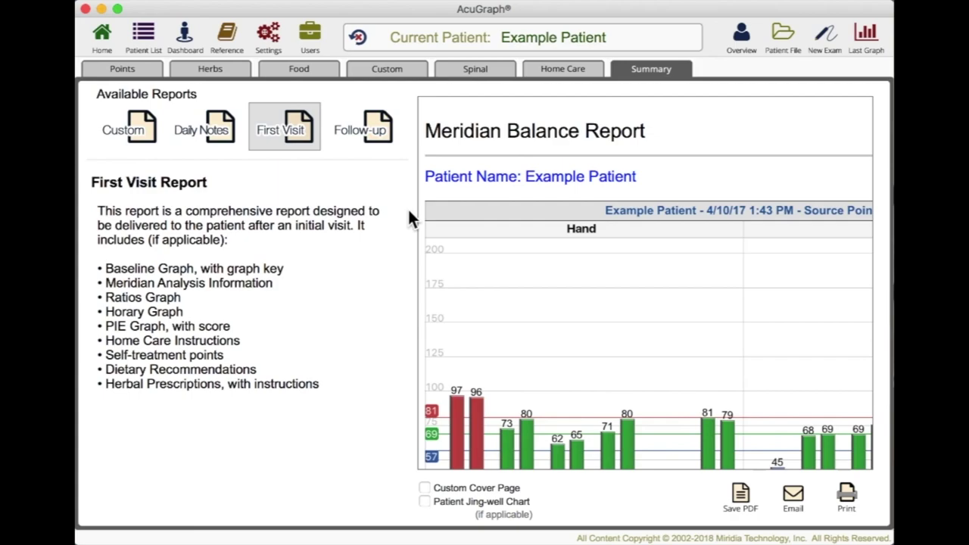
Customize the Original Settings report by removing Horary and adding By Element, Home Care Written Instructions and the custom cover page, and preview it.
left_click(122, 130)
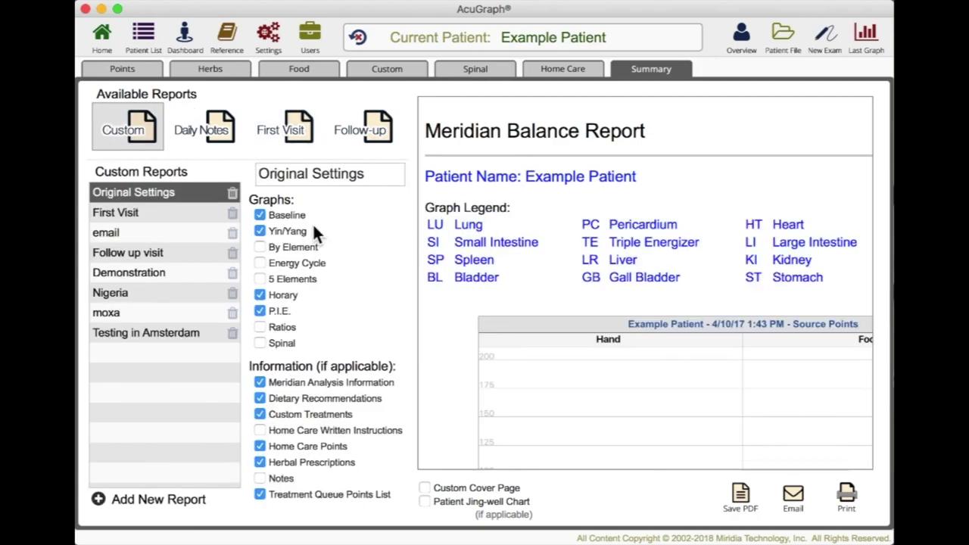
left_click(260, 297)
left_click(260, 431)
left_click(425, 488)
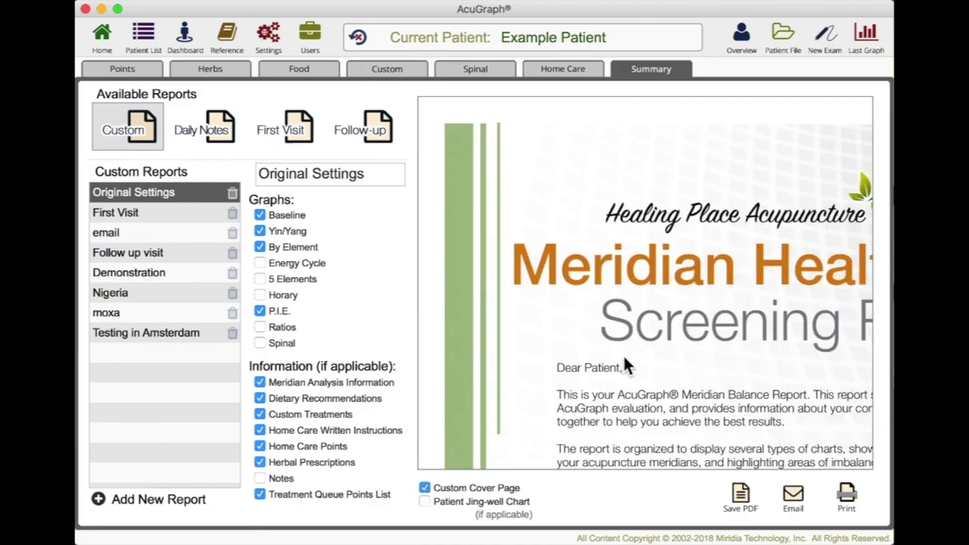
scroll(624, 363, "down", 20)
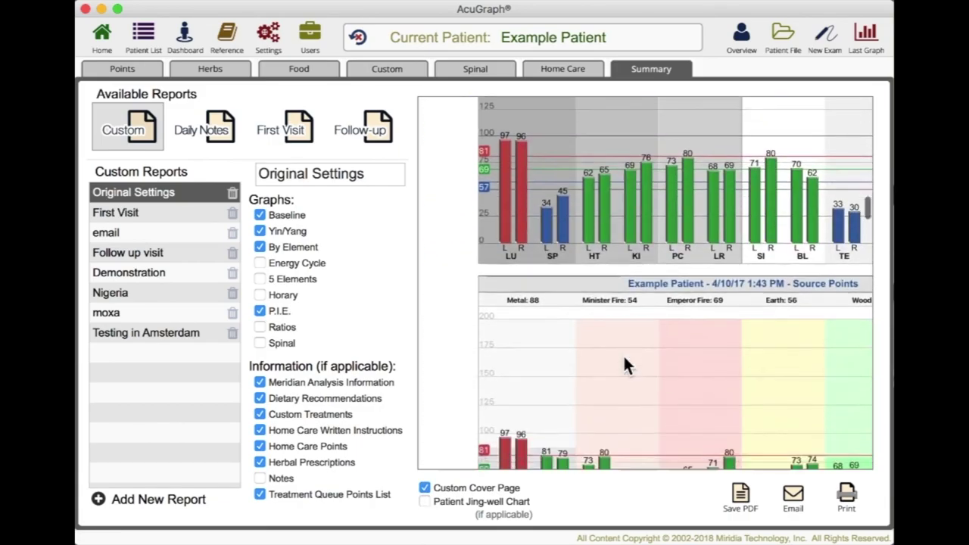
scroll(624, 360, "down", 20)
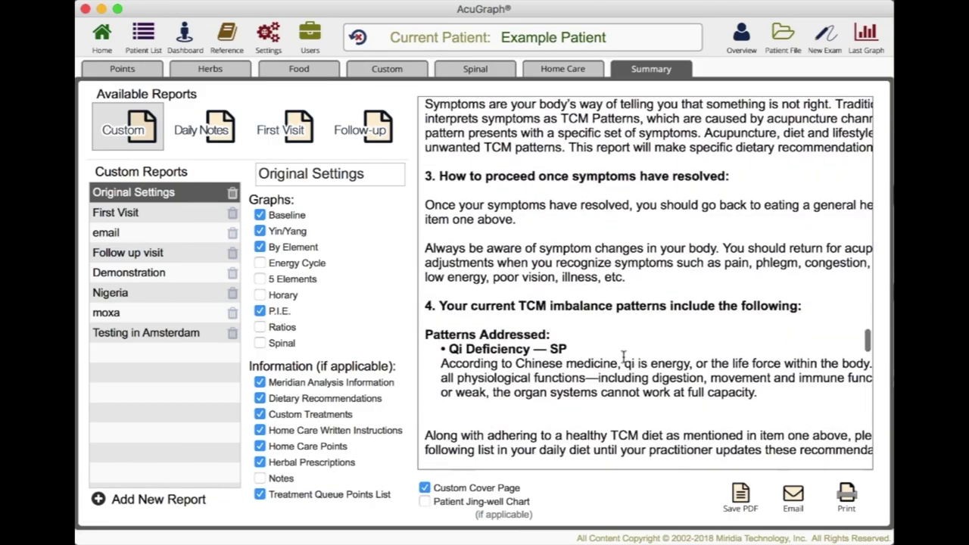
scroll(624, 358, "up", 20)
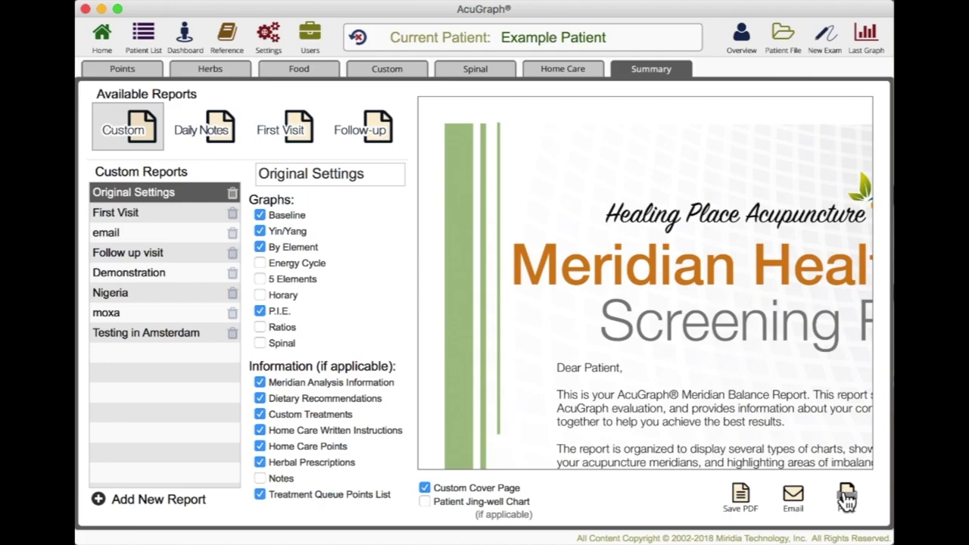
View the last graph's P.I.E. chart and return to its baseline graph.
left_click(871, 42)
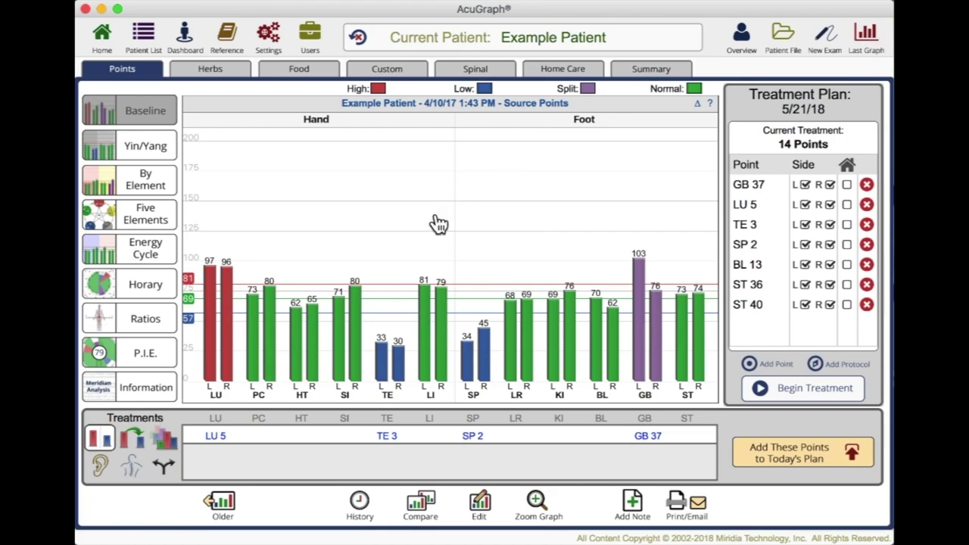
left_click(130, 365)
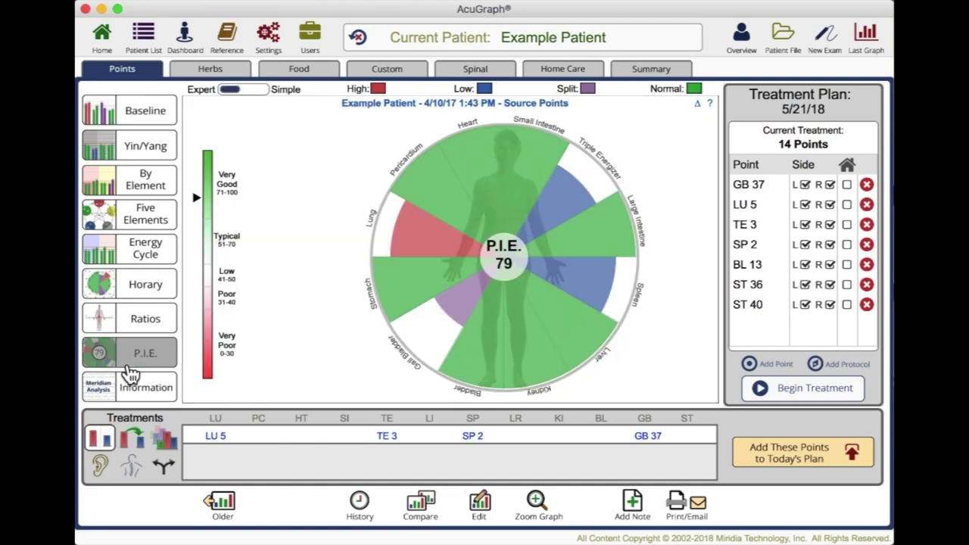
left_click(126, 112)
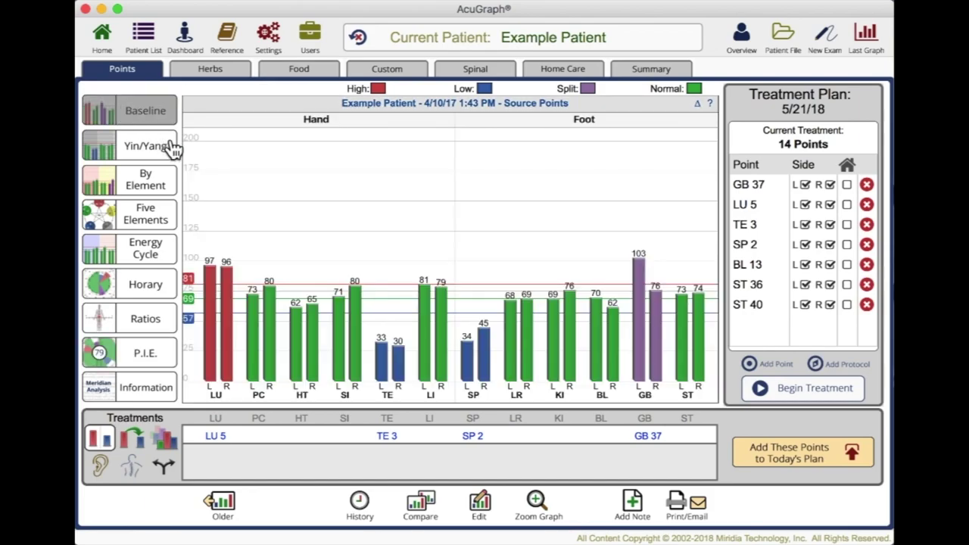
Enlarge the patient's baseline graph to full view and restore its normal size.
left_click(536, 504)
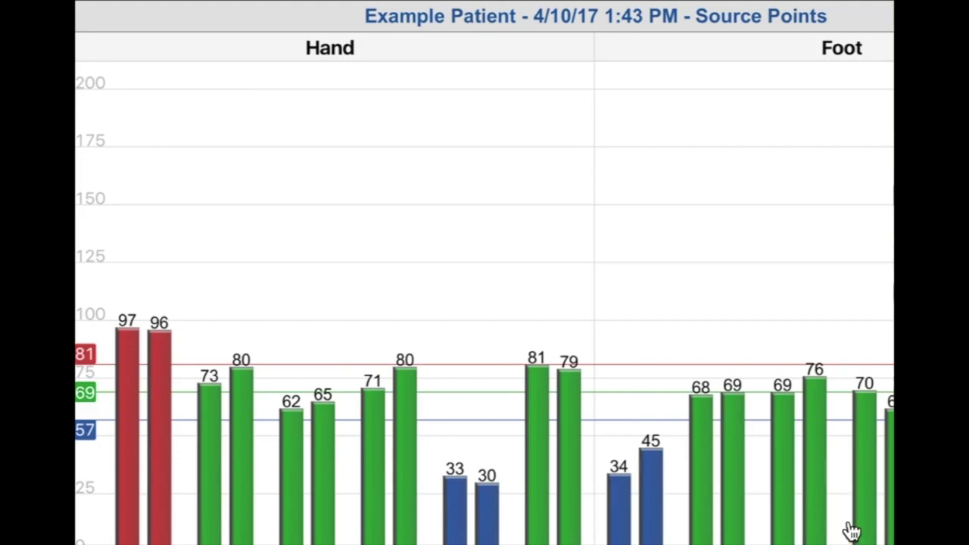
left_click(612, 357)
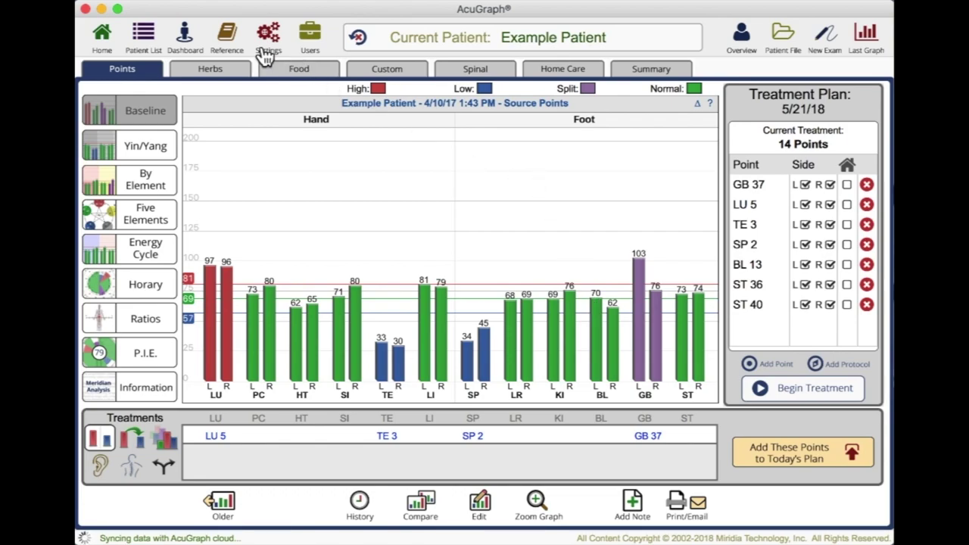
Open the acupuncture reference library and examine the Heart tonification point and the Gall Bladder tonification and Jing-well points.
left_click(237, 40)
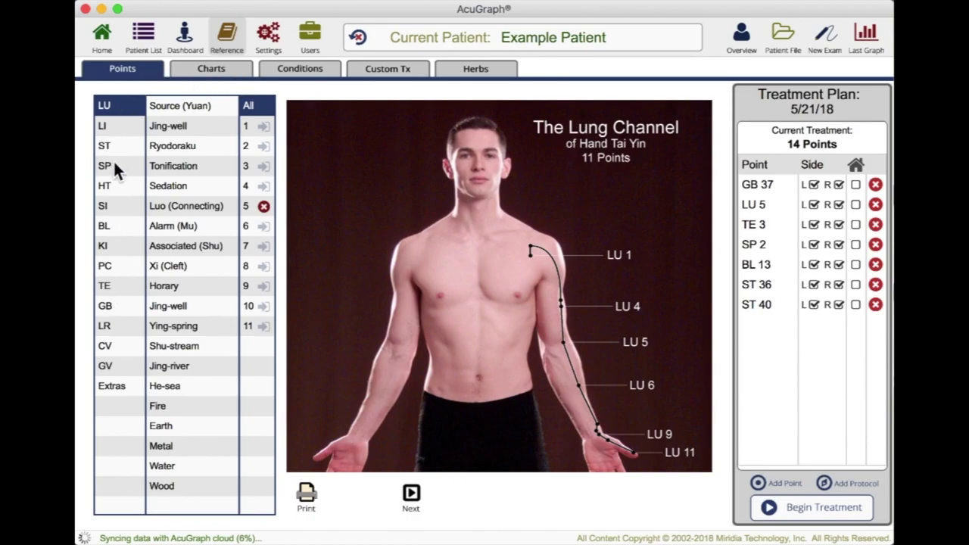
left_click(105, 186)
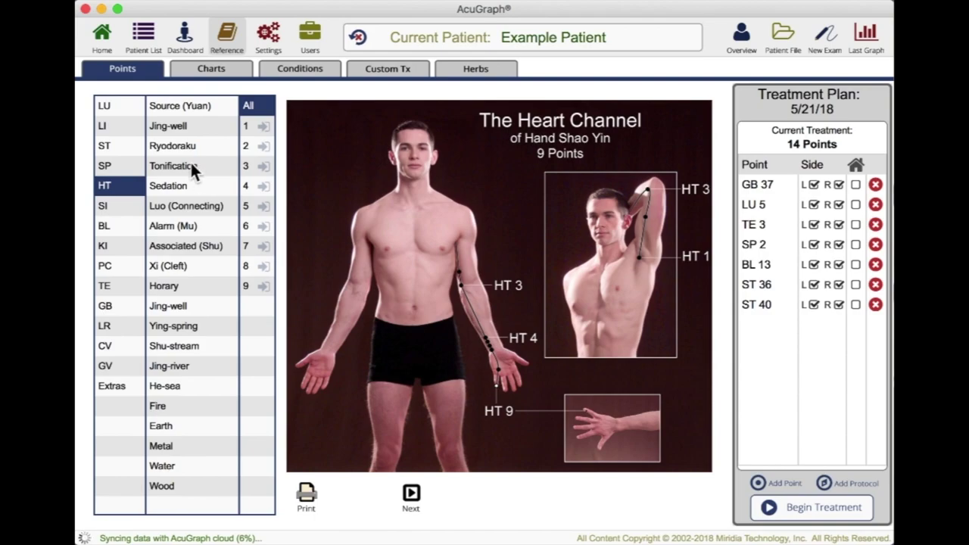
left_click(191, 165)
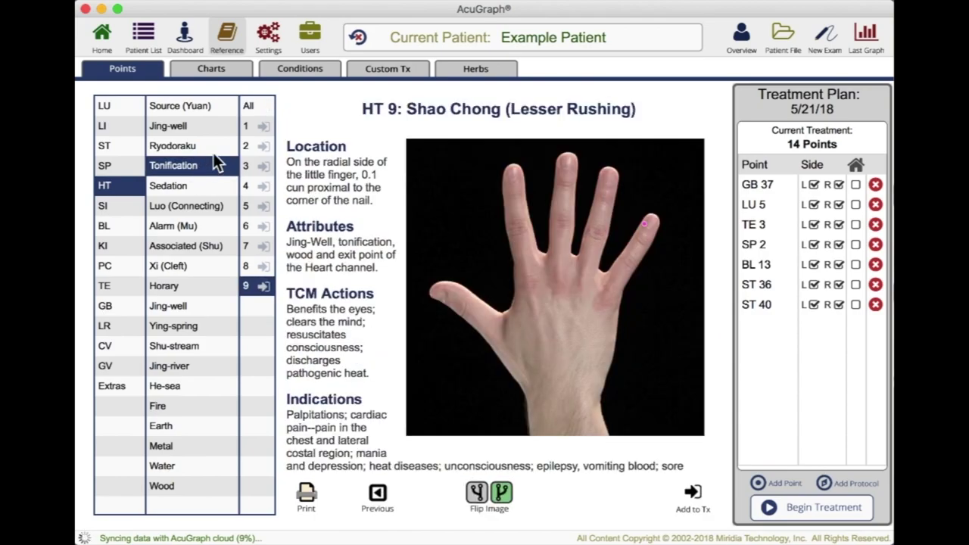
left_click(114, 305)
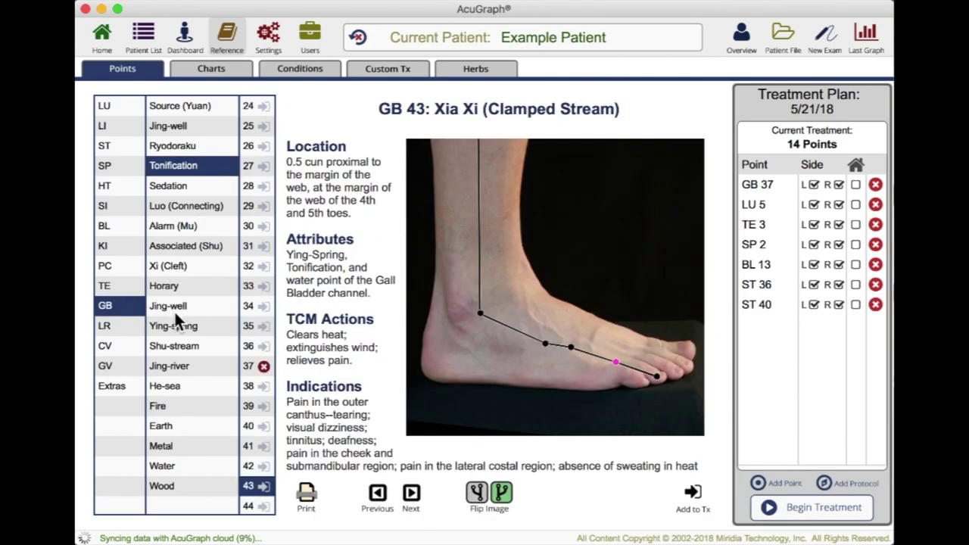
left_click(161, 306)
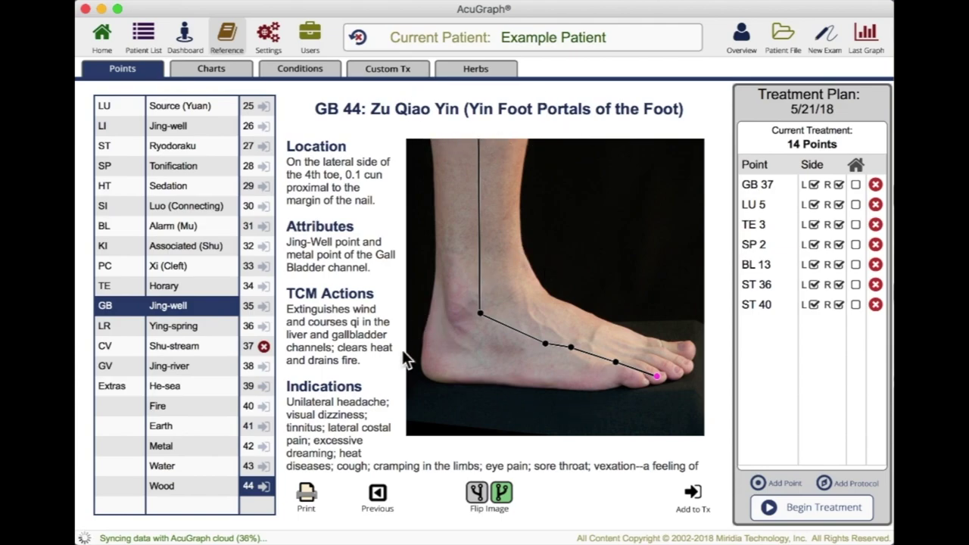
scroll(371, 363, "down", 3)
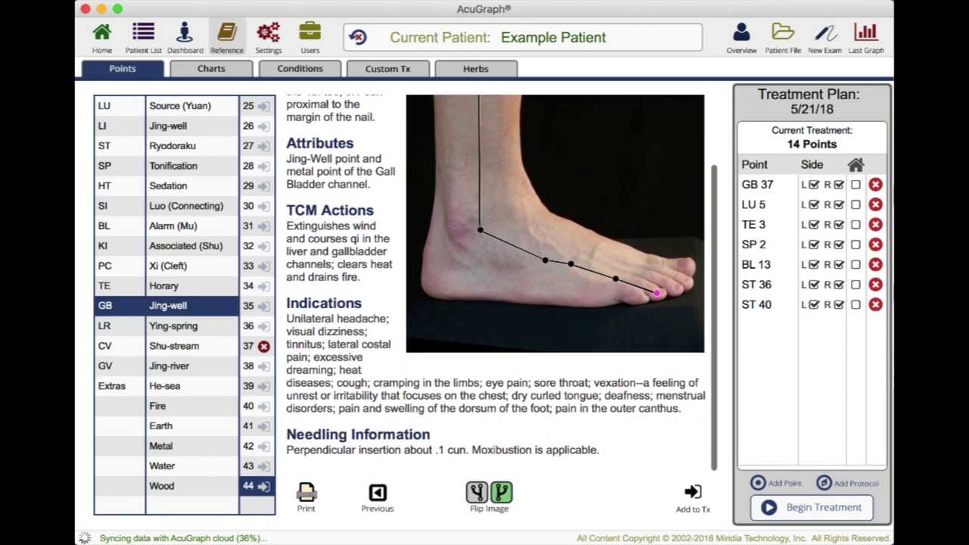
scroll(371, 363, "up", 3)
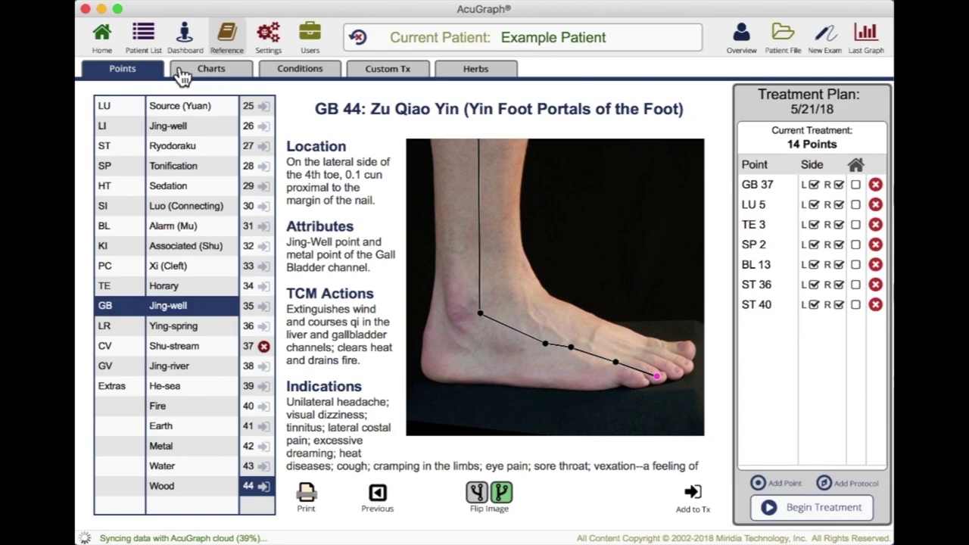
Browse the reference charts from Cardinal Points through Five Elements, Horary Cycle, Confluent Points and Command Points to Windows Of The Sky.
left_click(207, 78)
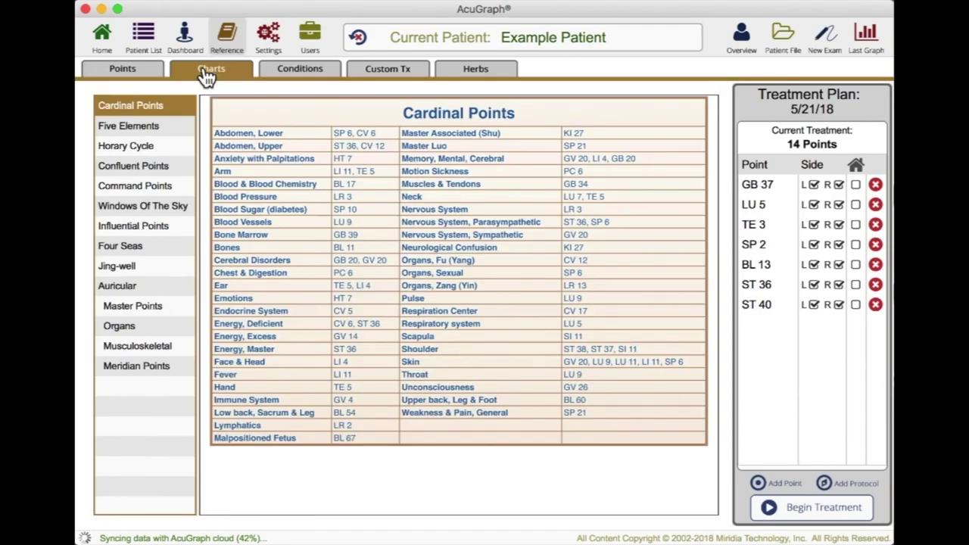
left_click(150, 127)
left_click(143, 145)
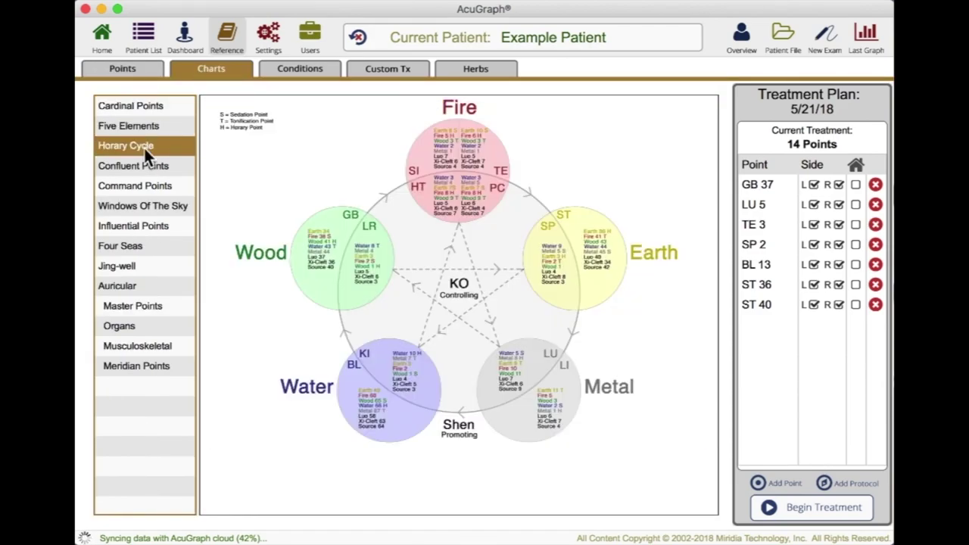
left_click(141, 164)
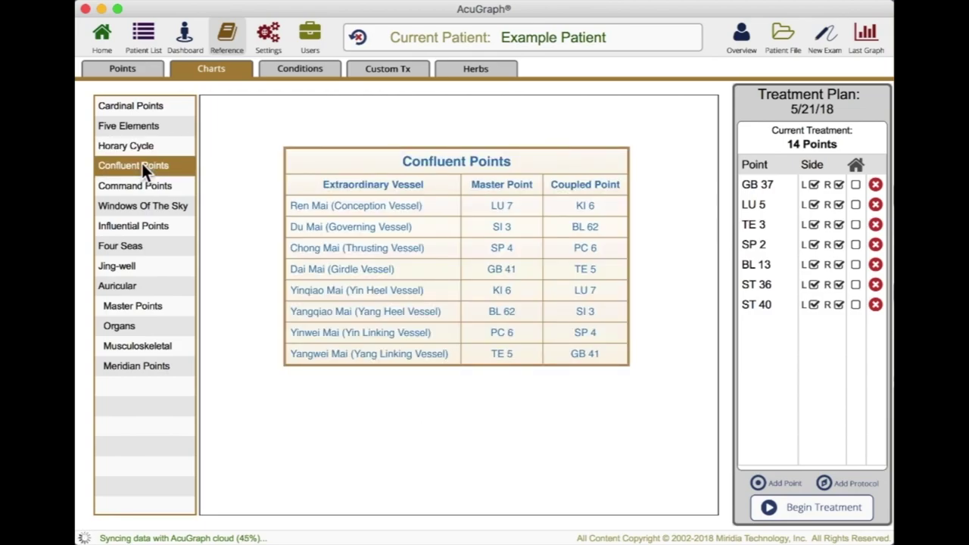
left_click(143, 184)
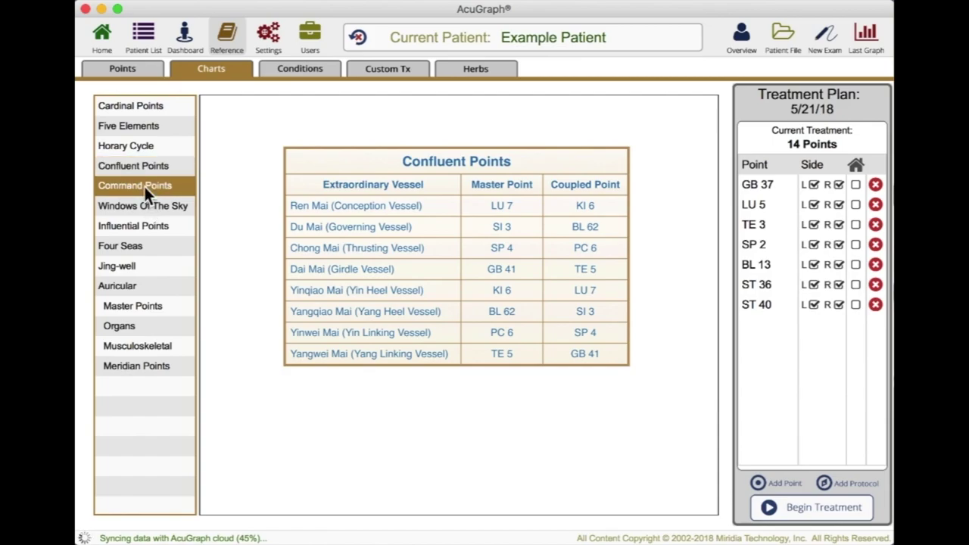
left_click(146, 206)
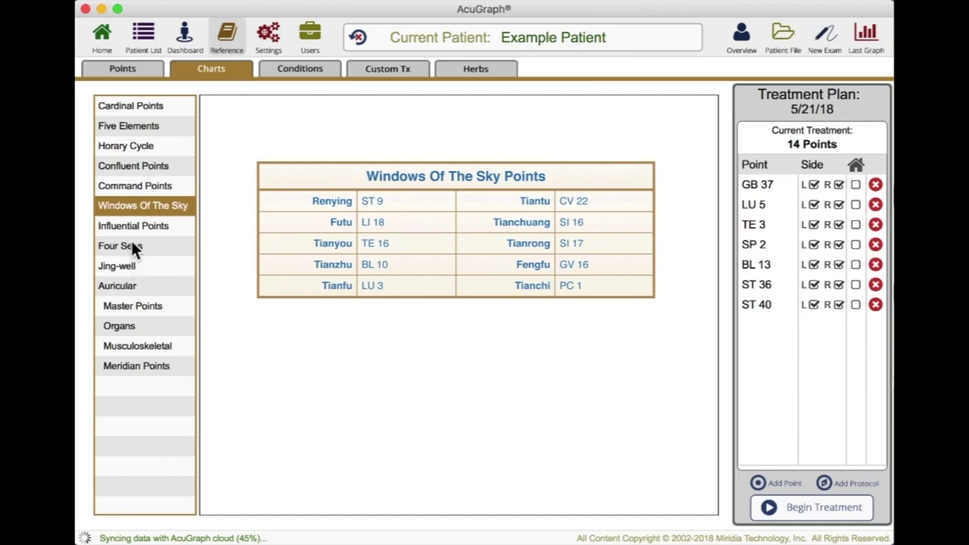
Open the ST 9 point from the Windows Of The Sky chart and read its reference details.
left_click(371, 204)
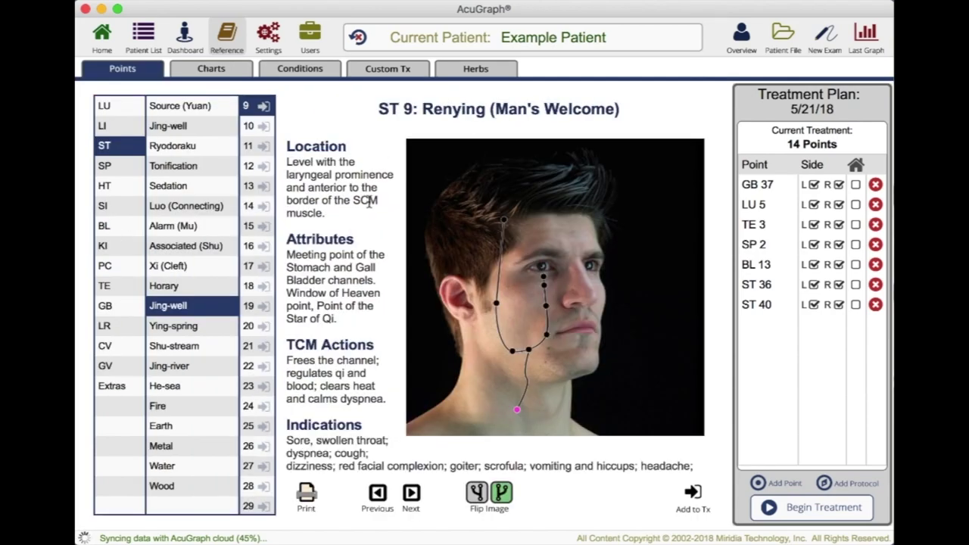
scroll(376, 288, "down", 3)
scroll(376, 287, "up", 3)
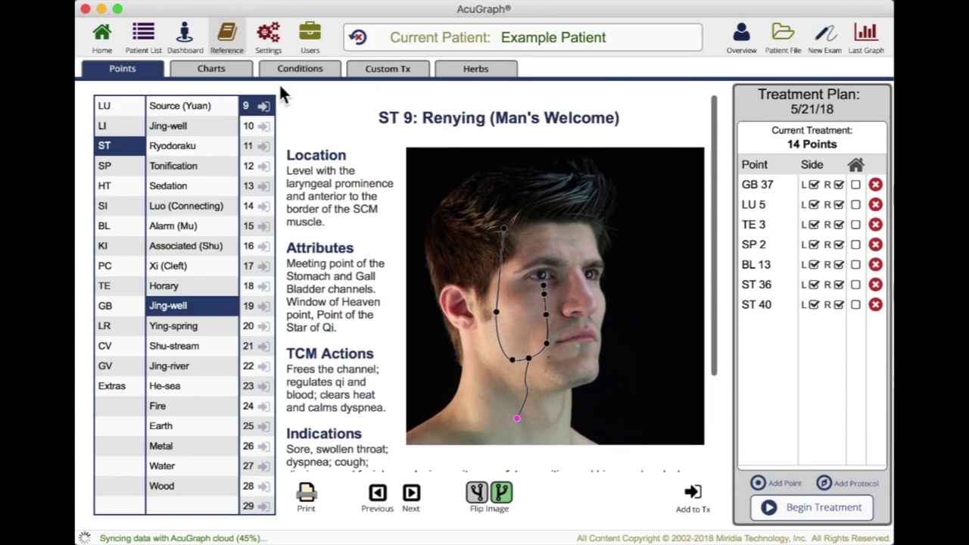
Browse the reference list of conditions and review the recommended points for Impotence.
left_click(288, 69)
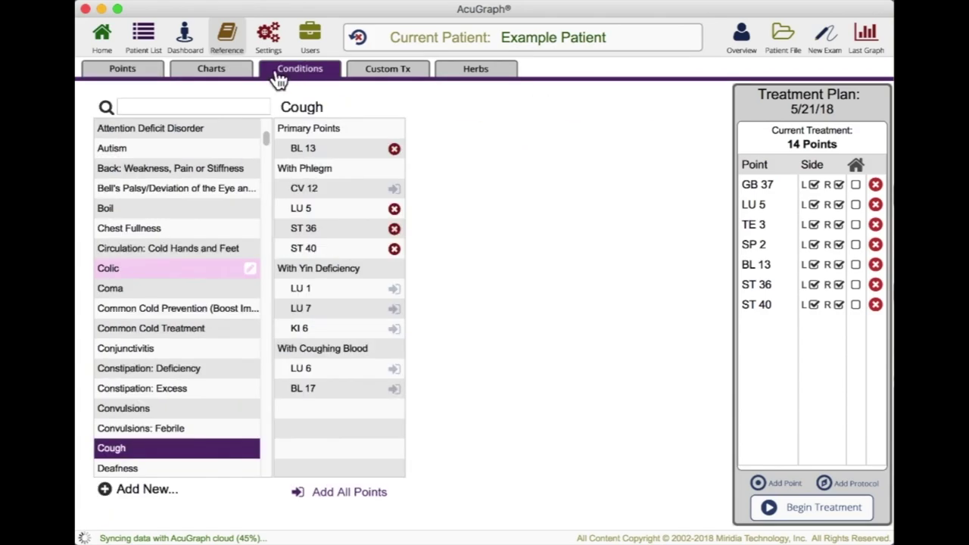
scroll(220, 203, "down", 10)
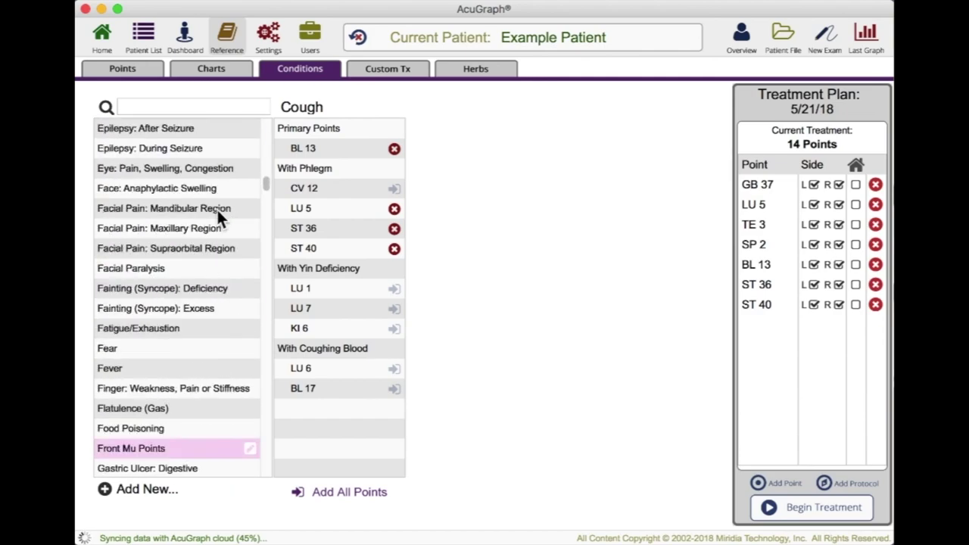
scroll(203, 236, "down", 5)
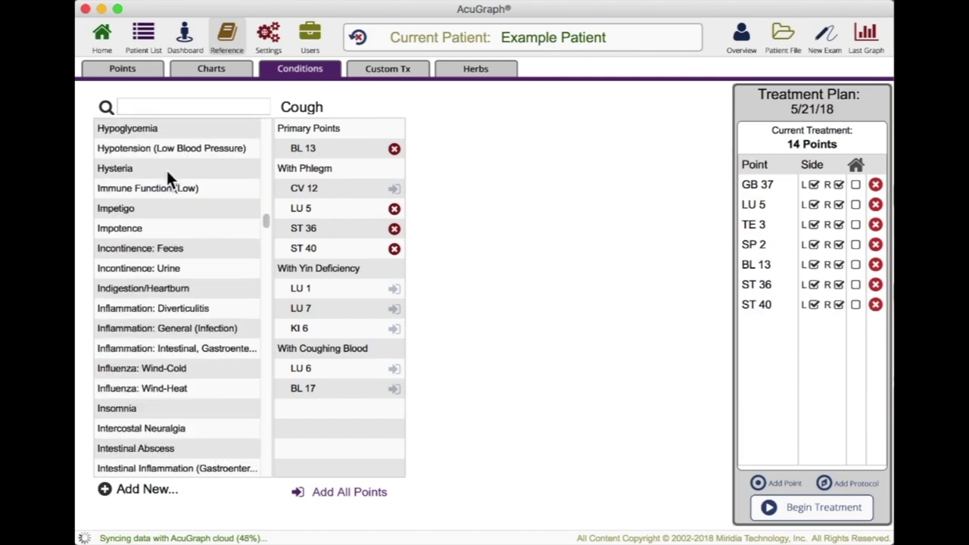
left_click(149, 231)
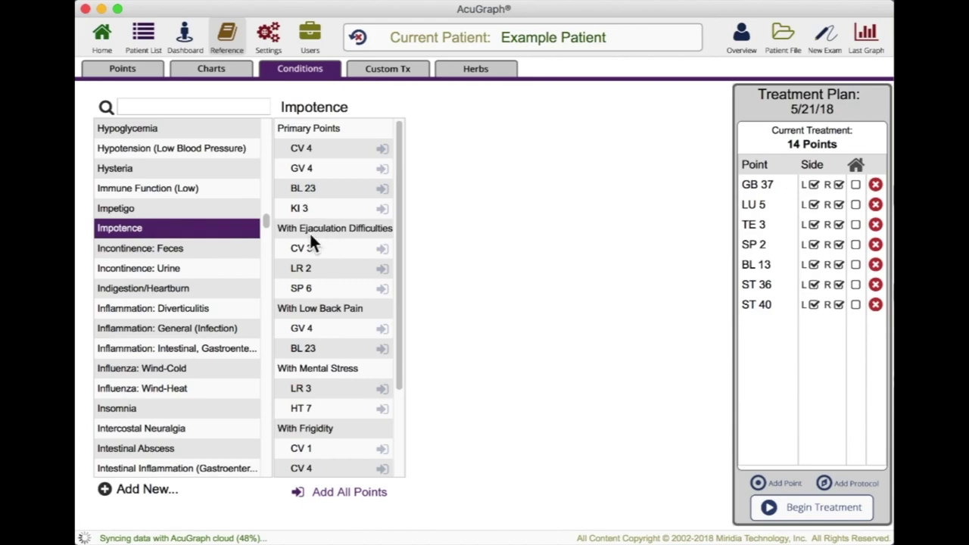
scroll(326, 386, "down", 3)
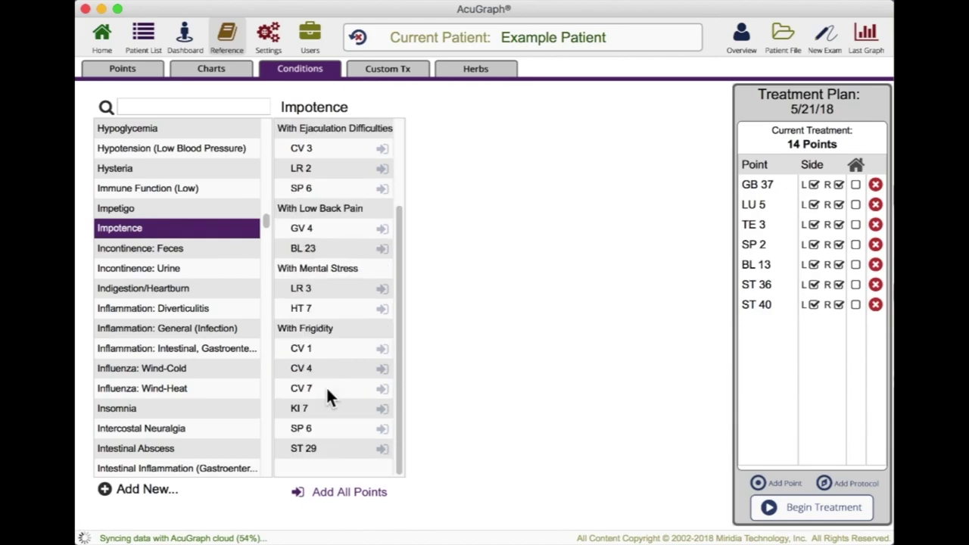
scroll(326, 386, "up", 3)
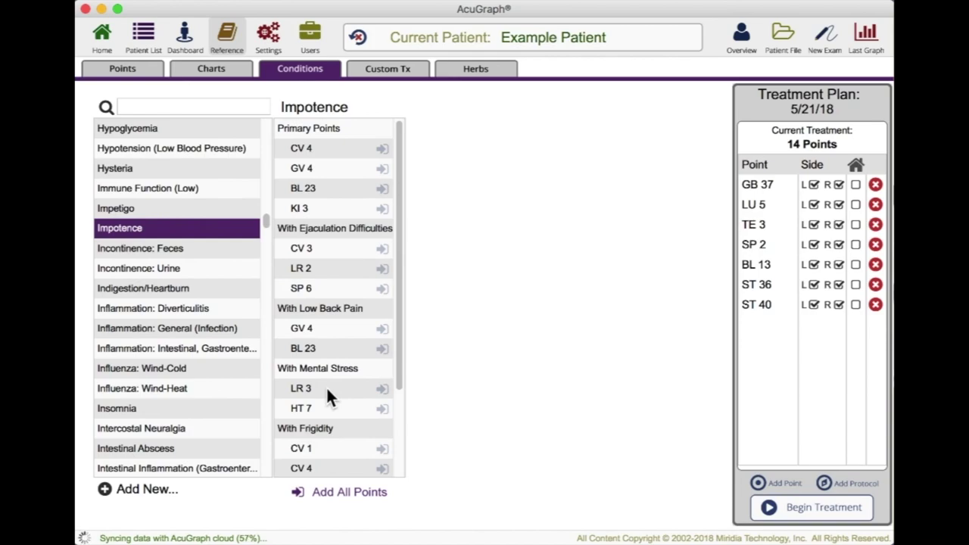
View the custom treatments reference and read the herb catalog's details for BAI ZI YANG XIN PIAN.
left_click(386, 70)
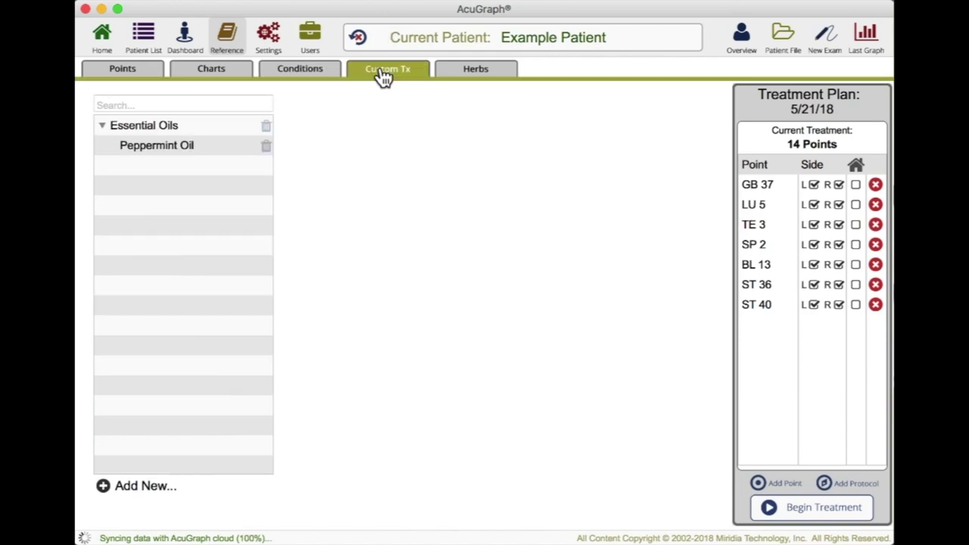
left_click(480, 74)
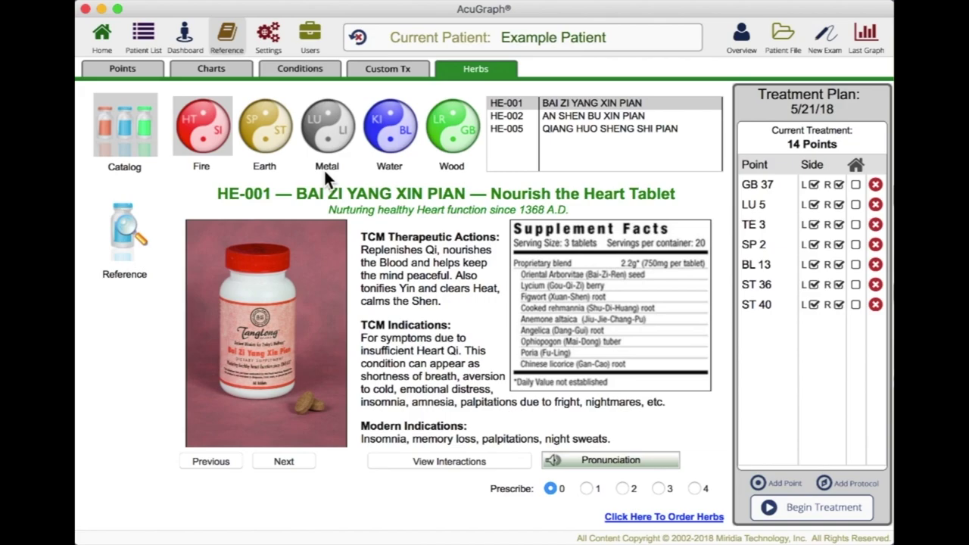
scroll(468, 277, "down", 8)
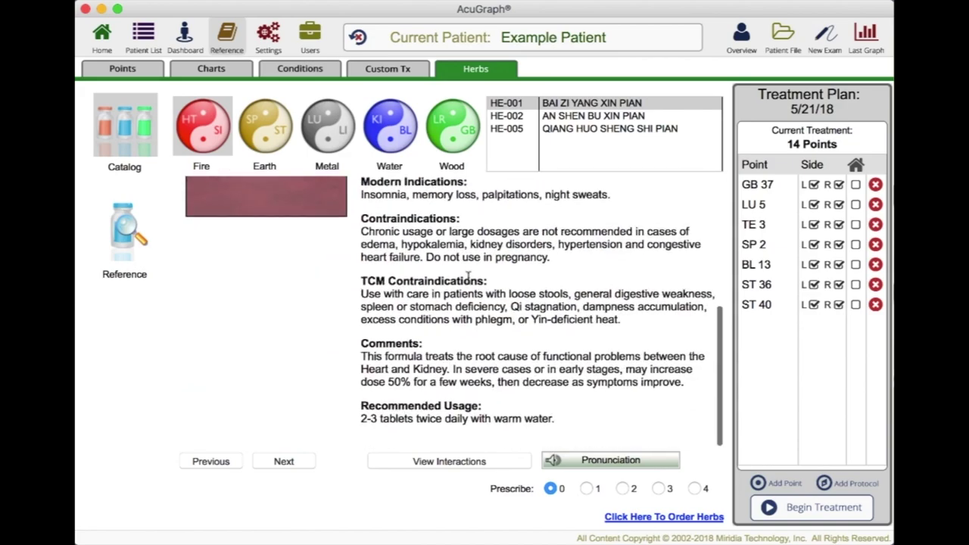
Review the drug interactions of the HE-001 herbal formula, expanding and collapsing the Anticoagulants entry.
left_click(456, 460)
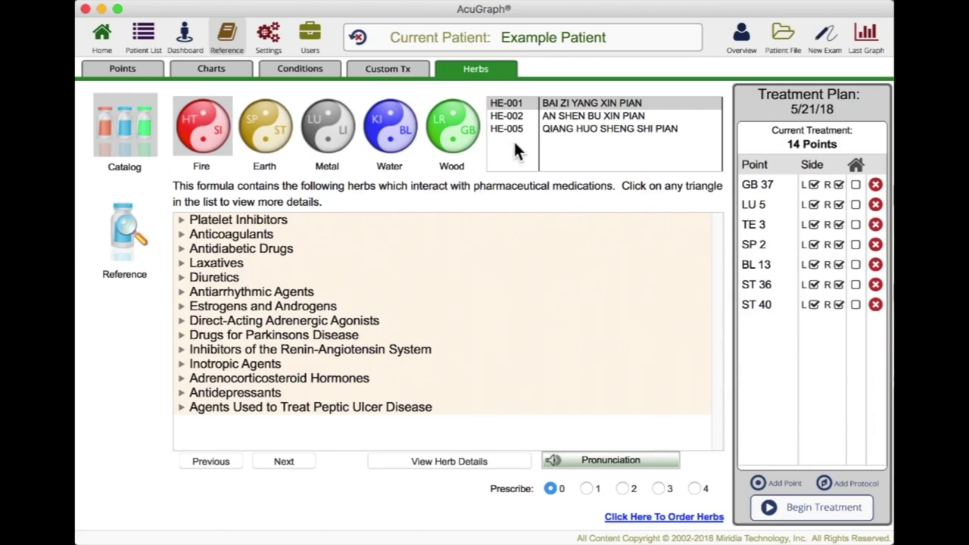
left_click(557, 105)
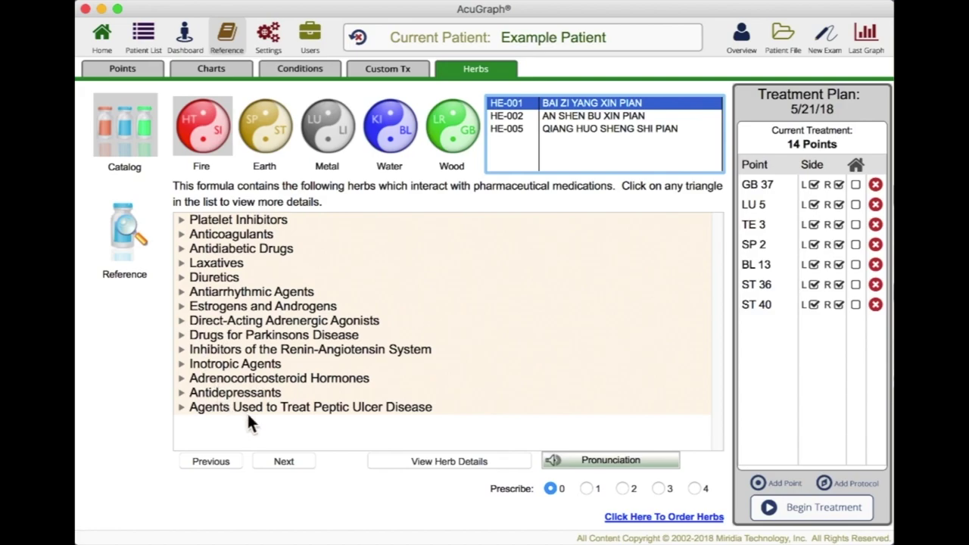
left_click(182, 234)
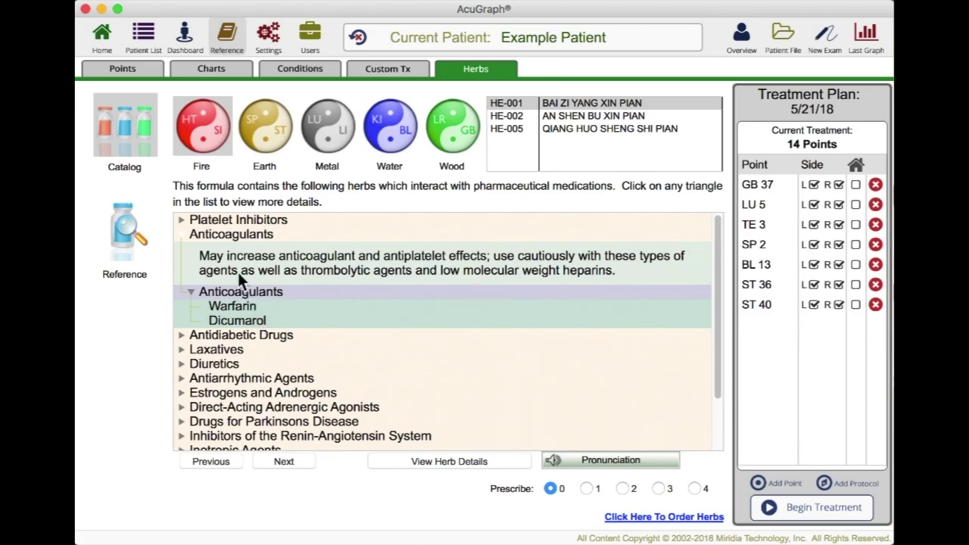
left_click(182, 236)
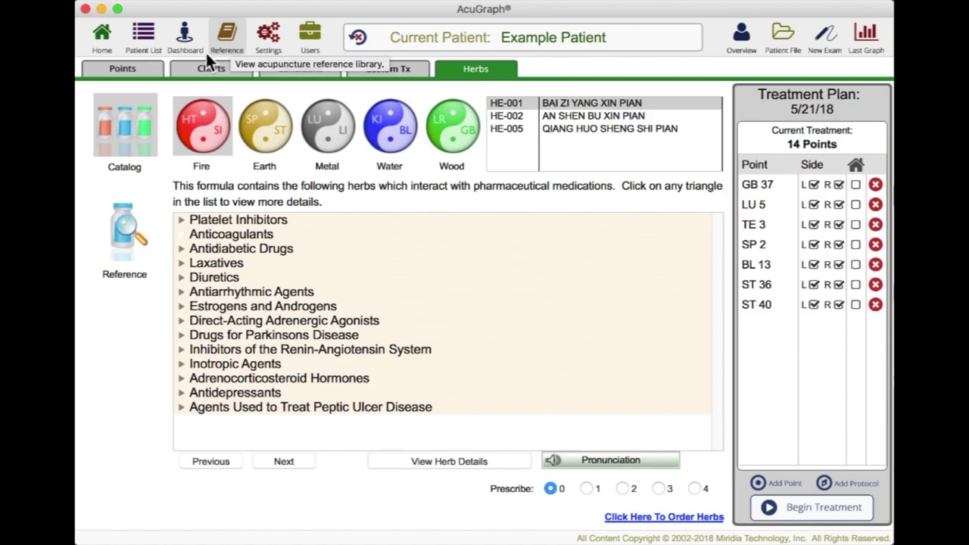
Return to the points reference and open the dashboard with account, training and community resources.
left_click(122, 69)
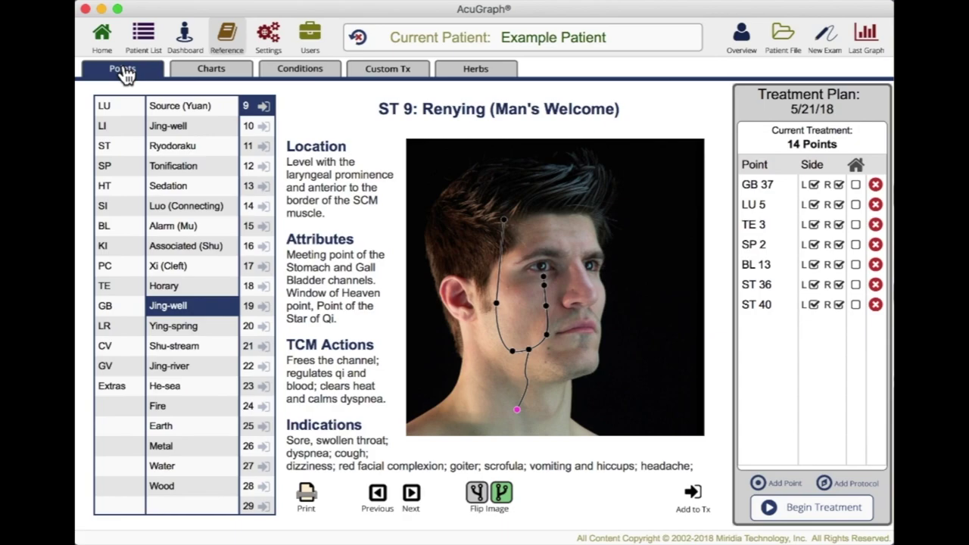
left_click(186, 38)
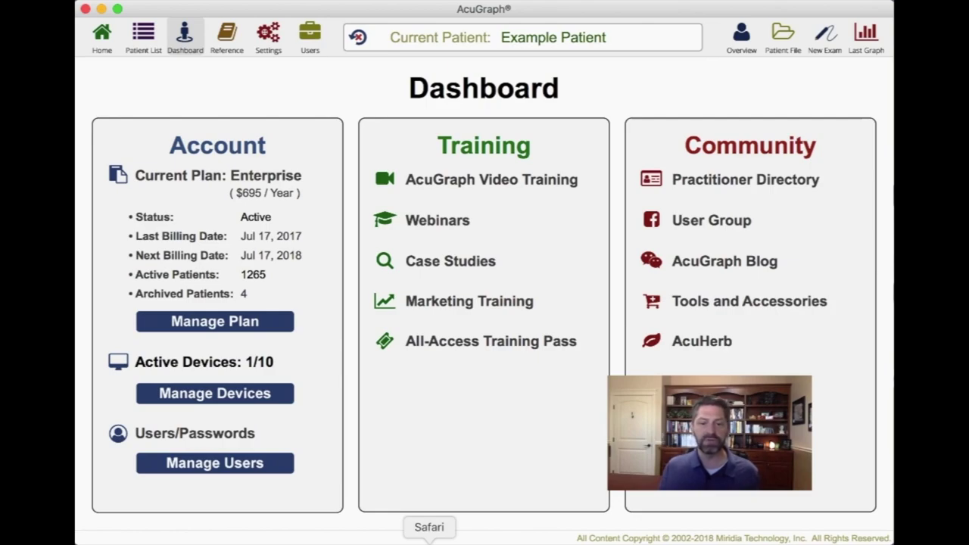
Switch to Chrome, enlarge its window to fill the screen, and open the AcuGraph site's How To Buy page.
left_click(463, 541)
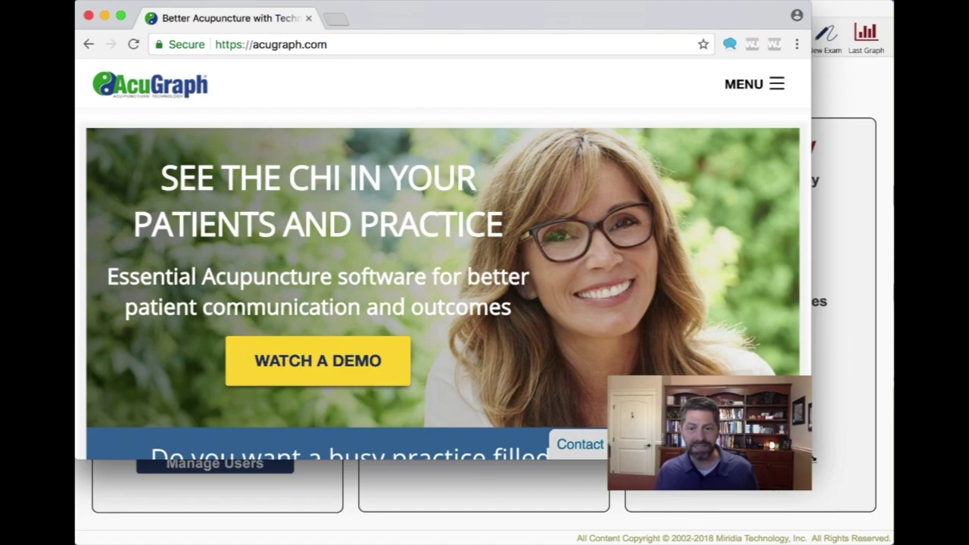
left_click_drag(812, 460, 889, 537)
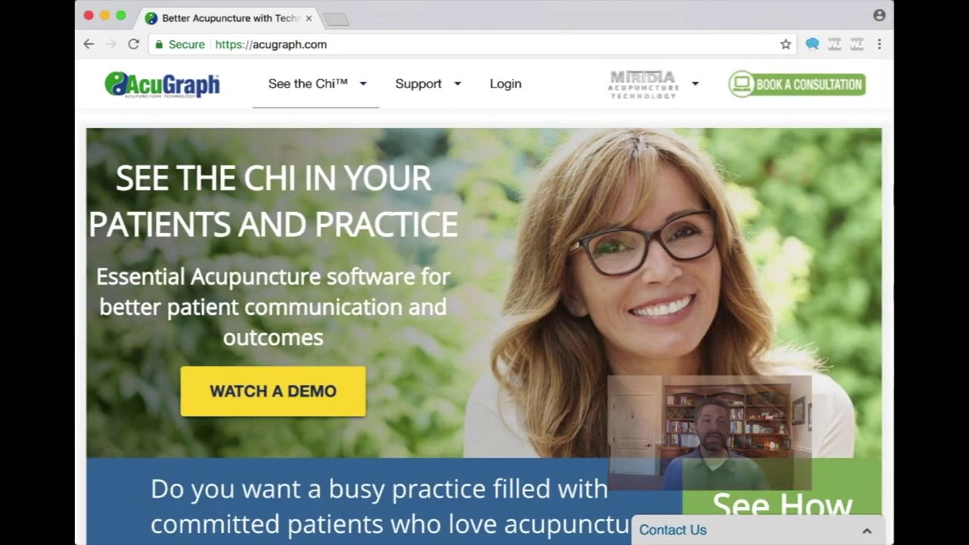
mouse_move(362, 93)
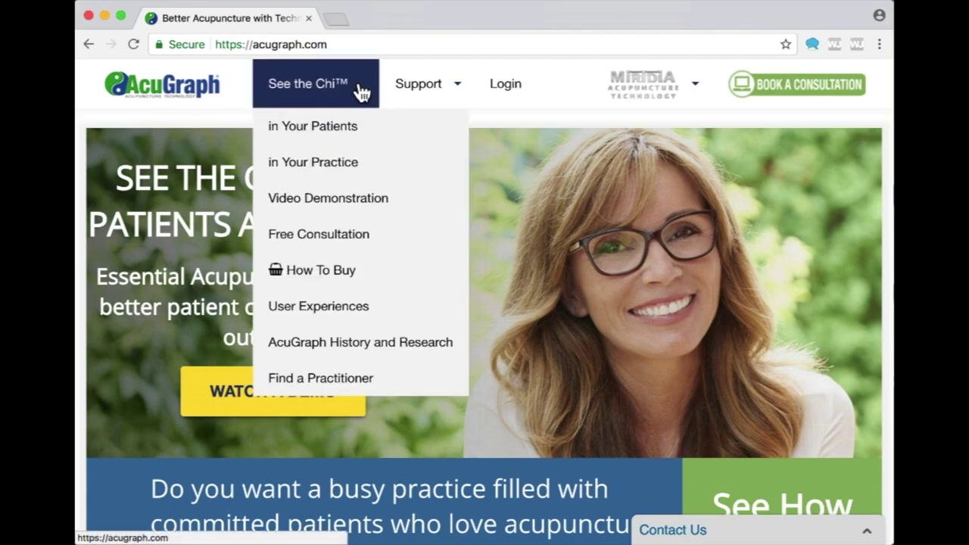
left_click(328, 269)
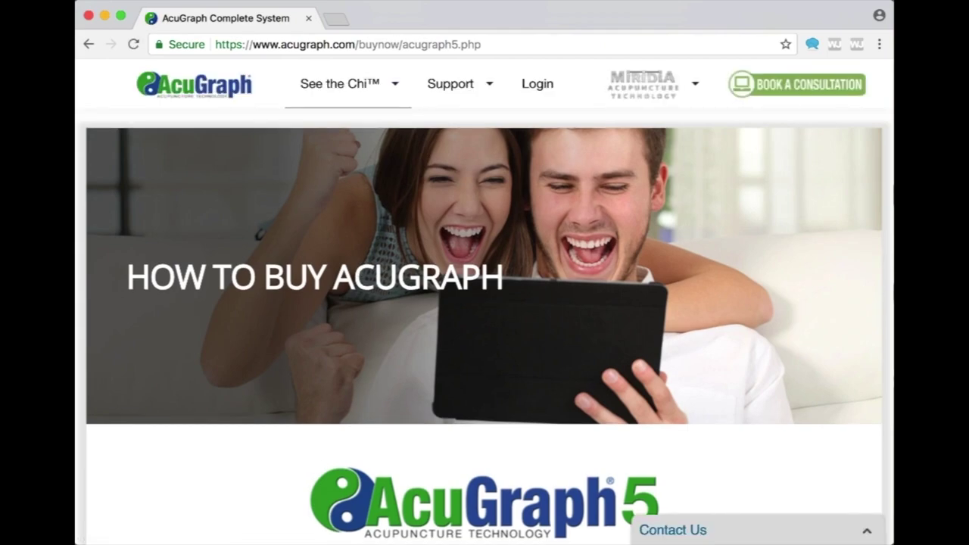
Find the AcuGraph 5 Packages section and review what the Essential, Professional and Practice Builder packages include.
scroll(660, 315, "down", 3)
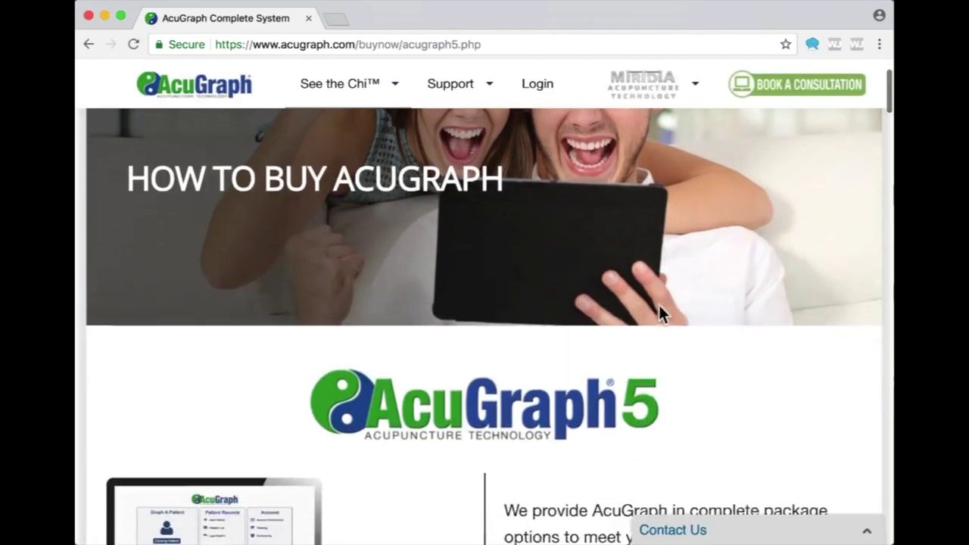
scroll(661, 307, "down", 10)
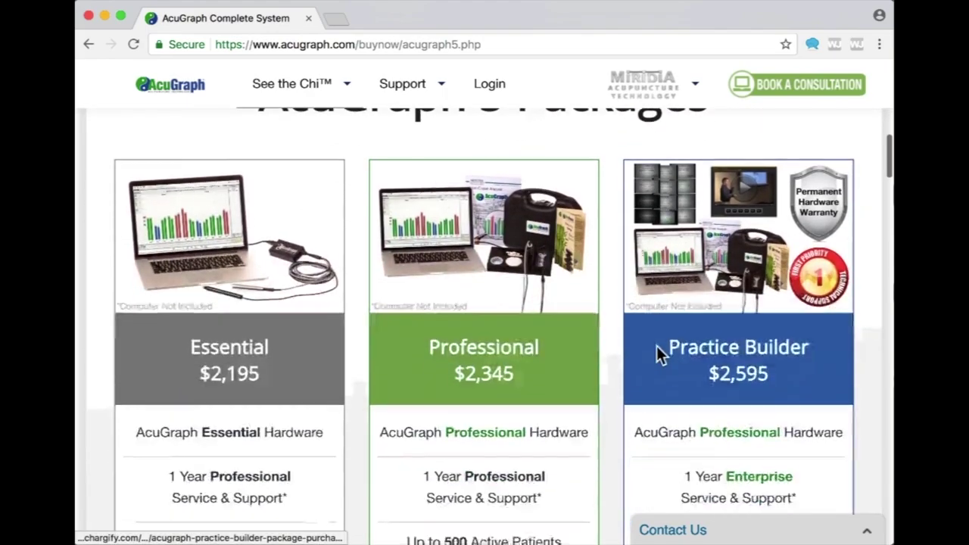
scroll(659, 355, "down", 1)
scroll(659, 355, "up", 3)
scroll(659, 354, "down", 6)
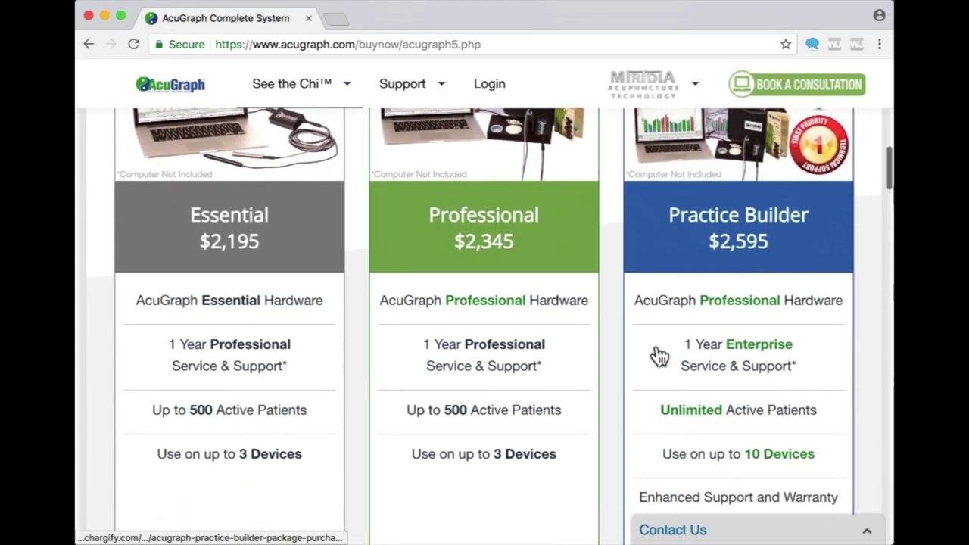
scroll(659, 356, "down", 2)
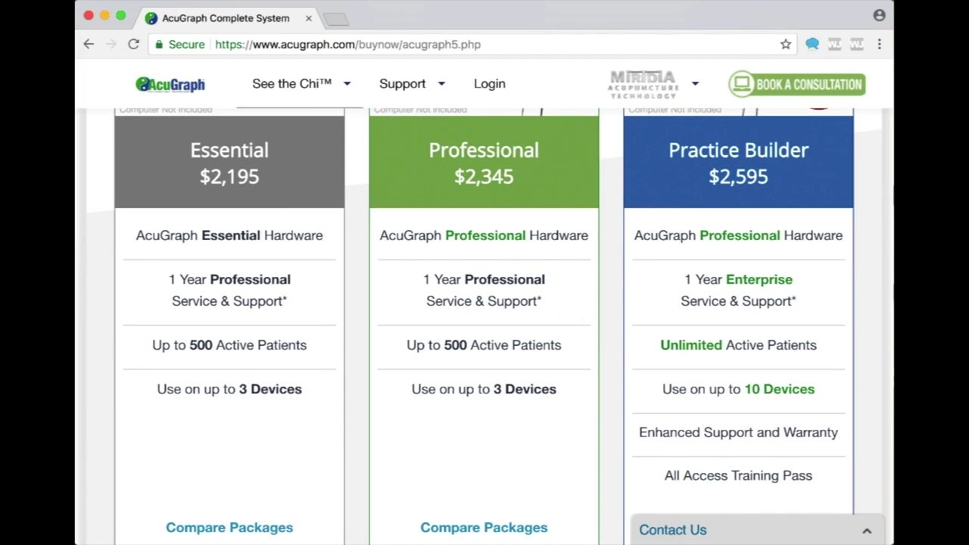
scroll(457, 306, "down", 1)
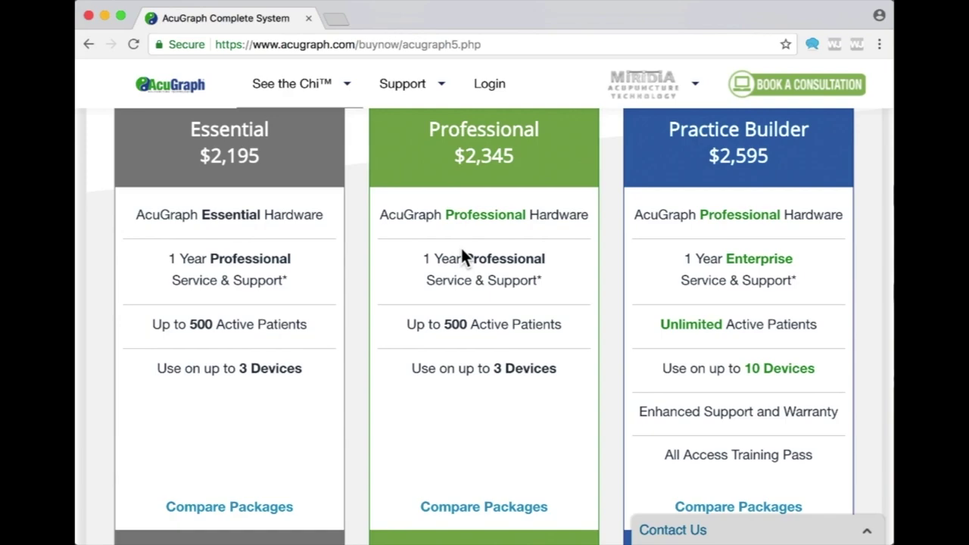
Compare the three packages' pictured hardware, service level, device limits, warranty and training pass, down to their selection options.
scroll(462, 248, "up", 2)
scroll(484, 274, "up", 6)
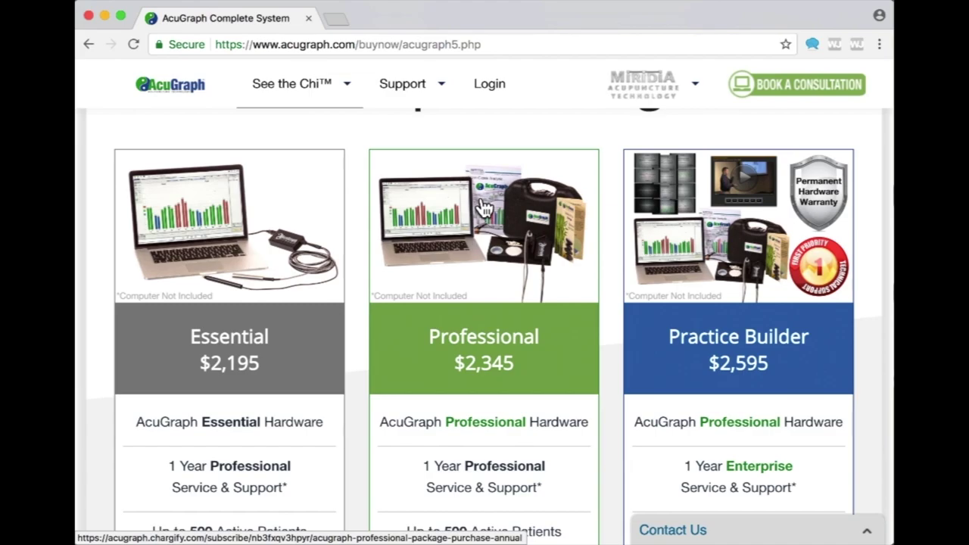
scroll(485, 220, "down", 5)
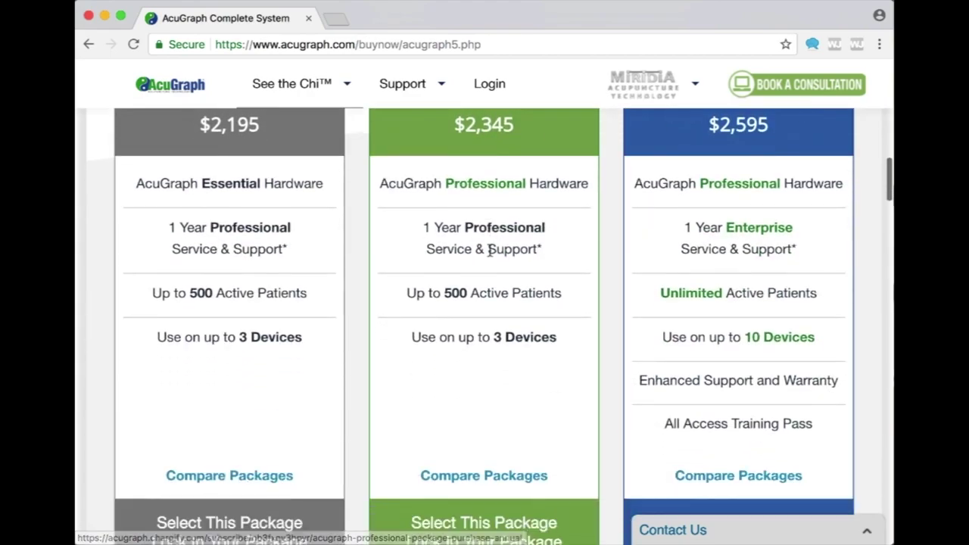
scroll(489, 256, "down", 2)
scroll(489, 257, "up", 4)
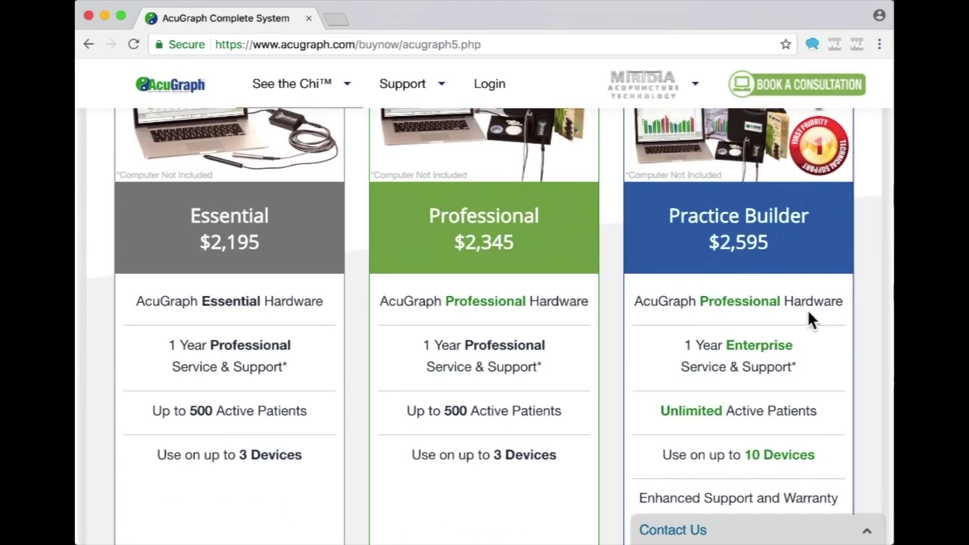
scroll(686, 310, "down", 3)
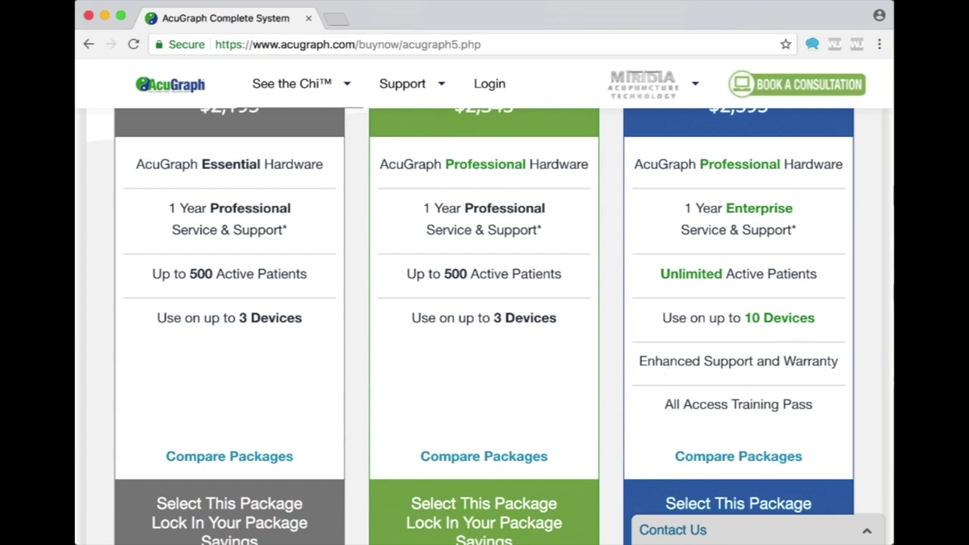
scroll(662, 378, "down", 1)
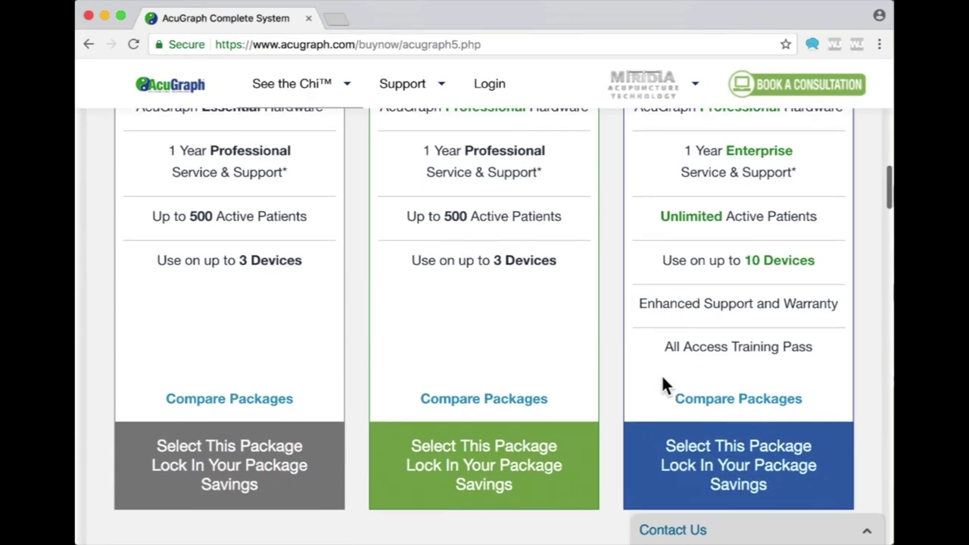
scroll(662, 379, "up", 3)
scroll(662, 378, "up", 2)
scroll(661, 386, "down", 5)
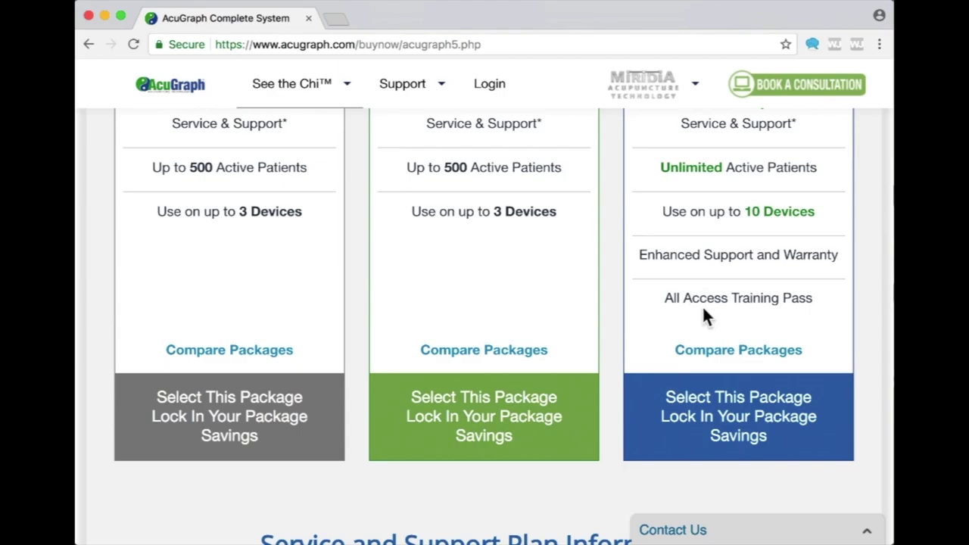
scroll(705, 318, "down", 2)
scroll(703, 349, "up", 10)
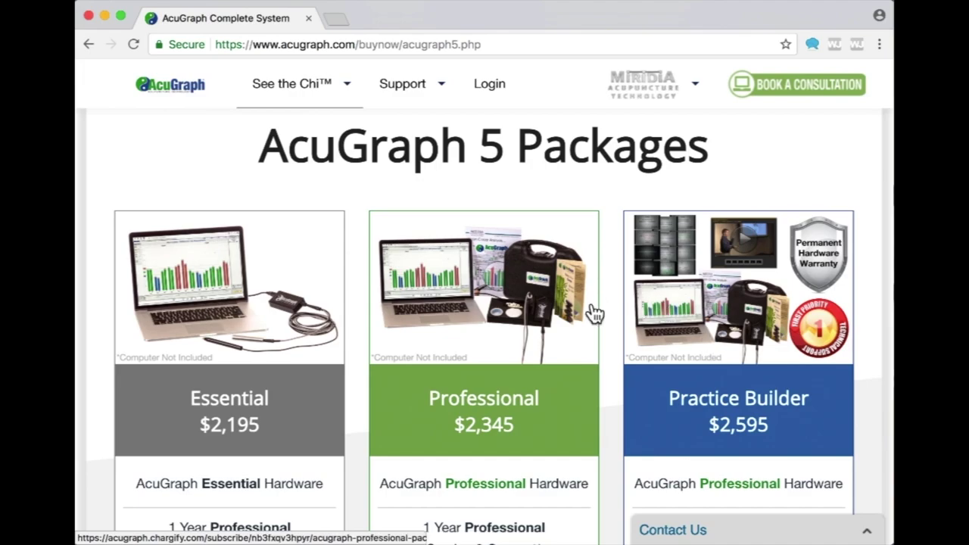
Read the Service and Support Plan Information below the packages, including the annual service options.
scroll(603, 338, "down", 5)
scroll(604, 333, "down", 10)
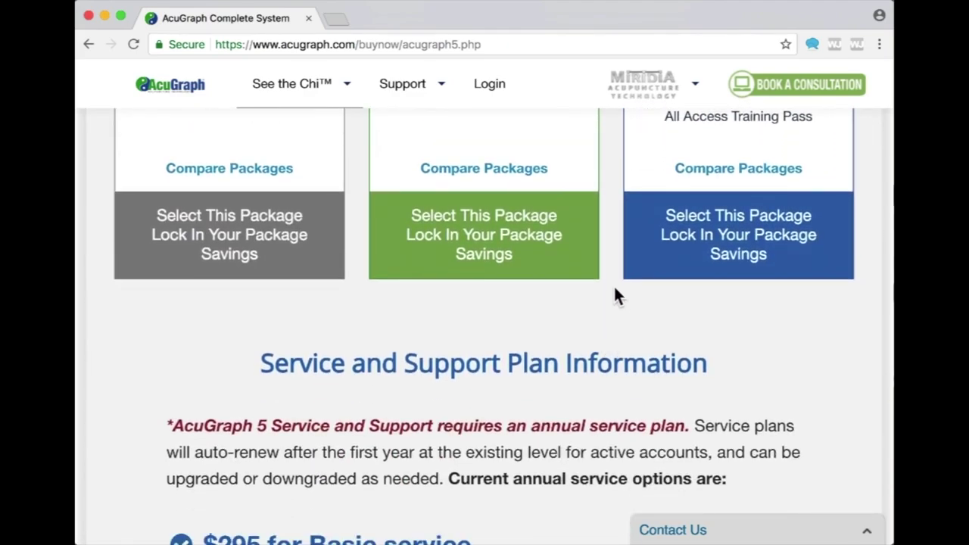
scroll(615, 295, "down", 4)
scroll(615, 295, "down", 1)
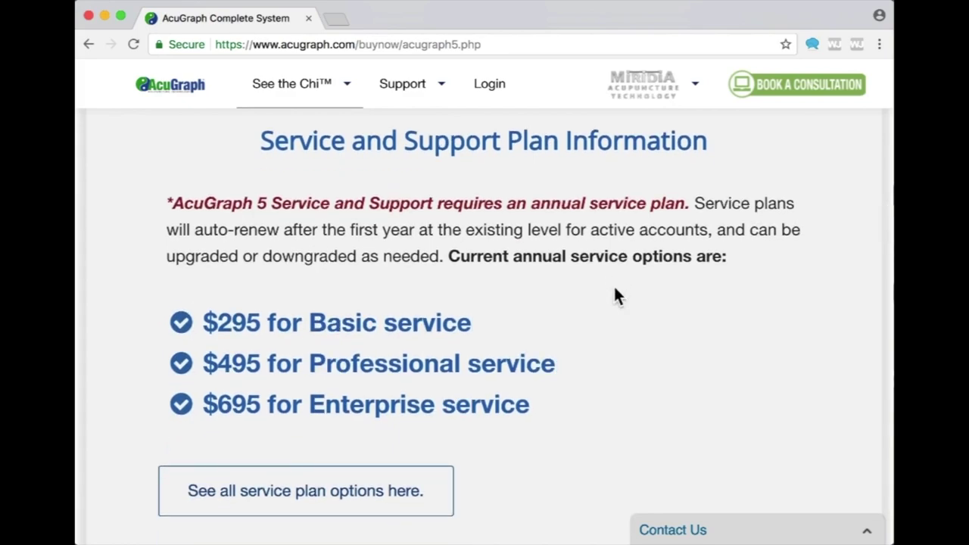
scroll(615, 295, "down", 1)
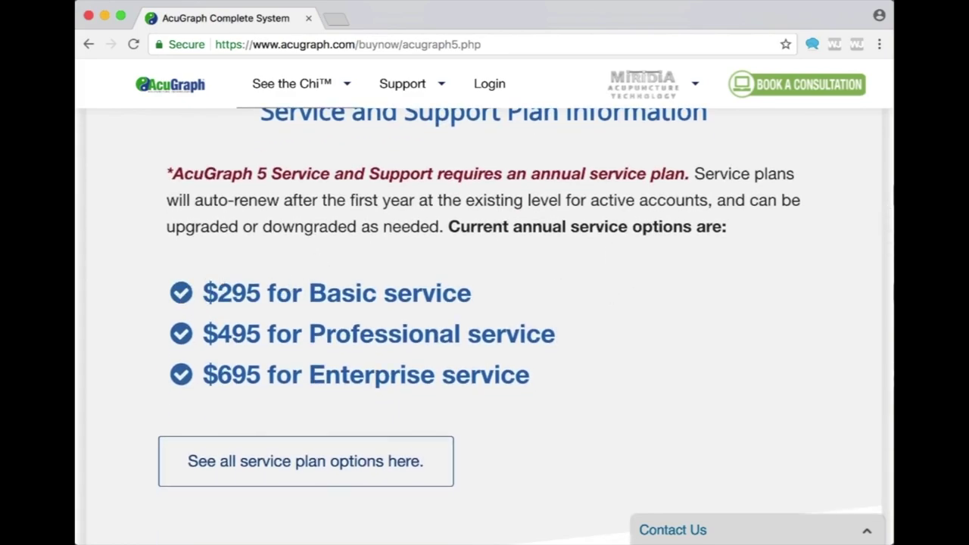
scroll(292, 261, "down", 2)
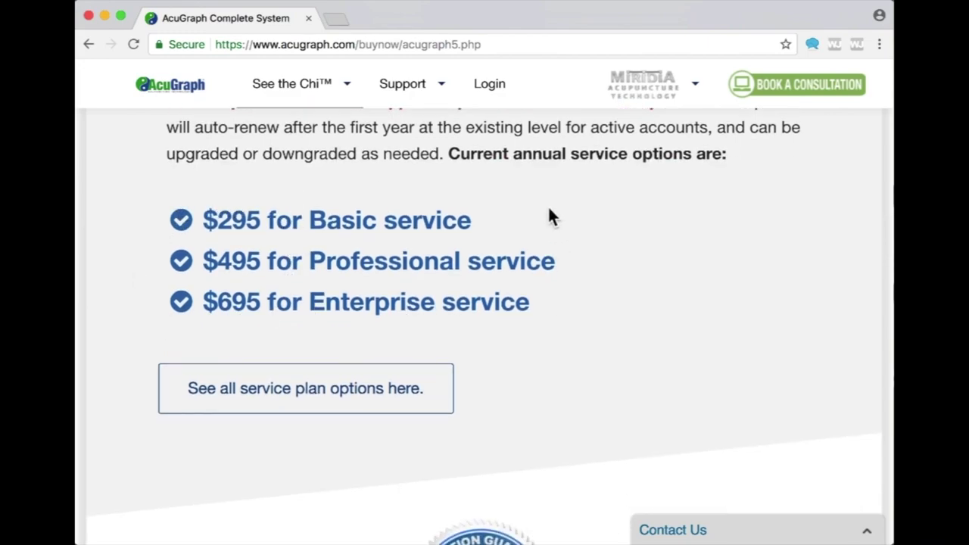
Open the page with all service plan options and review the AcuGraph 5 plan summaries.
left_click(315, 389)
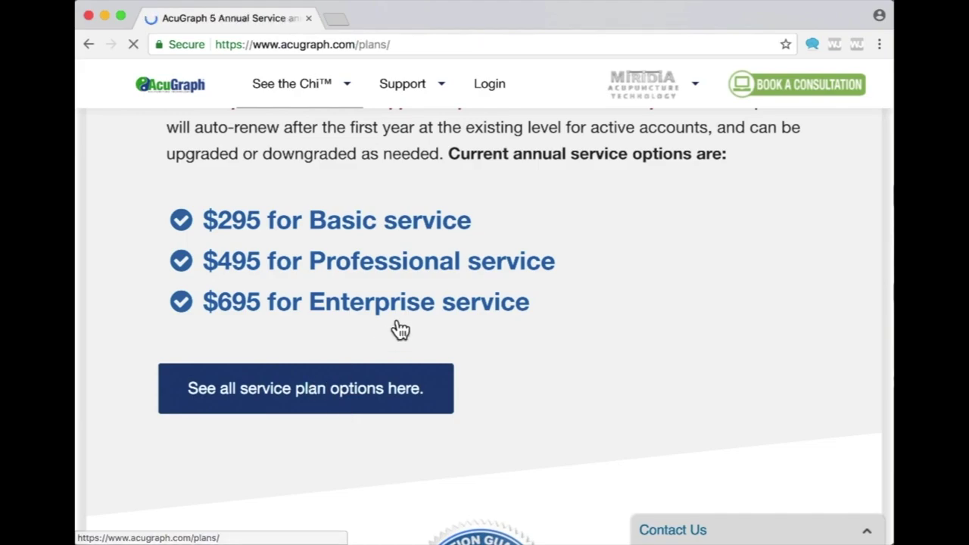
scroll(588, 327, "down", 5)
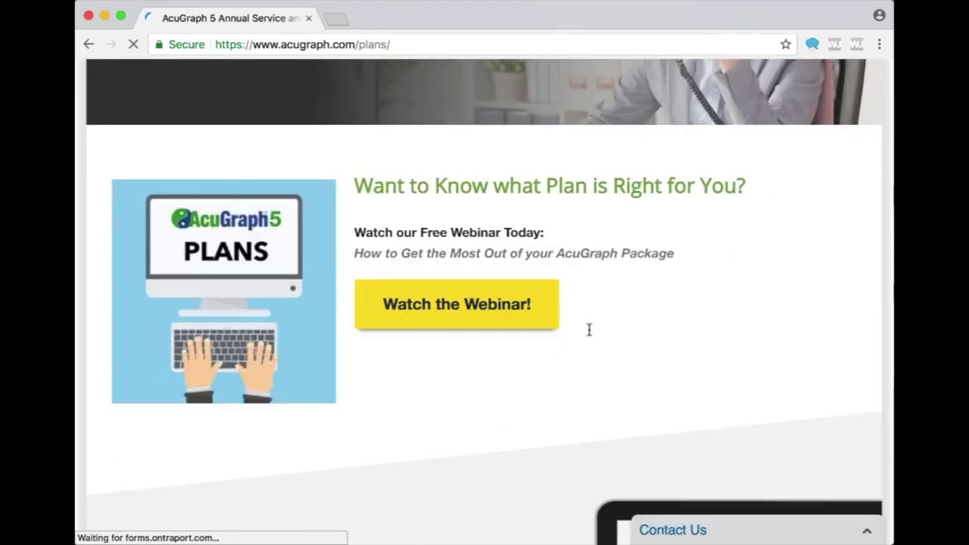
scroll(589, 329, "down", 15)
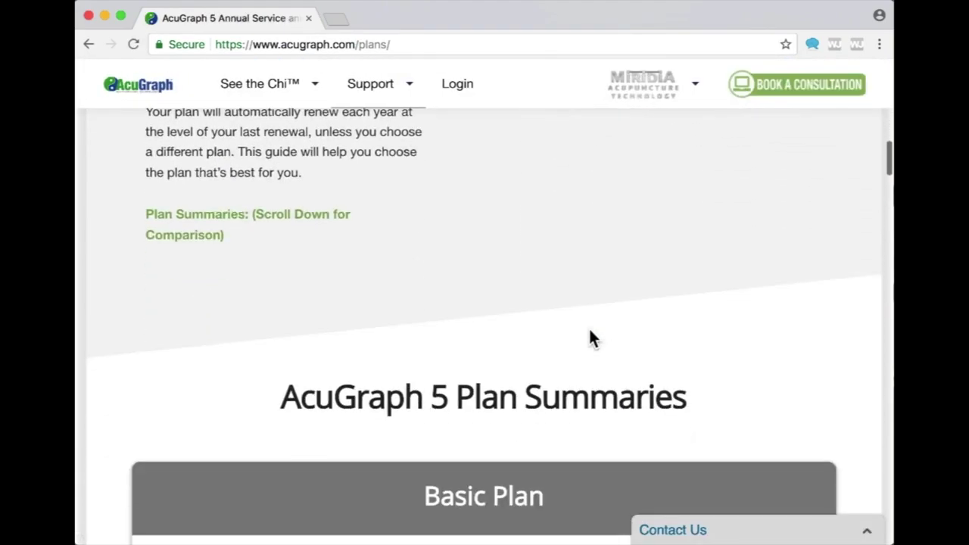
scroll(589, 329, "down", 17)
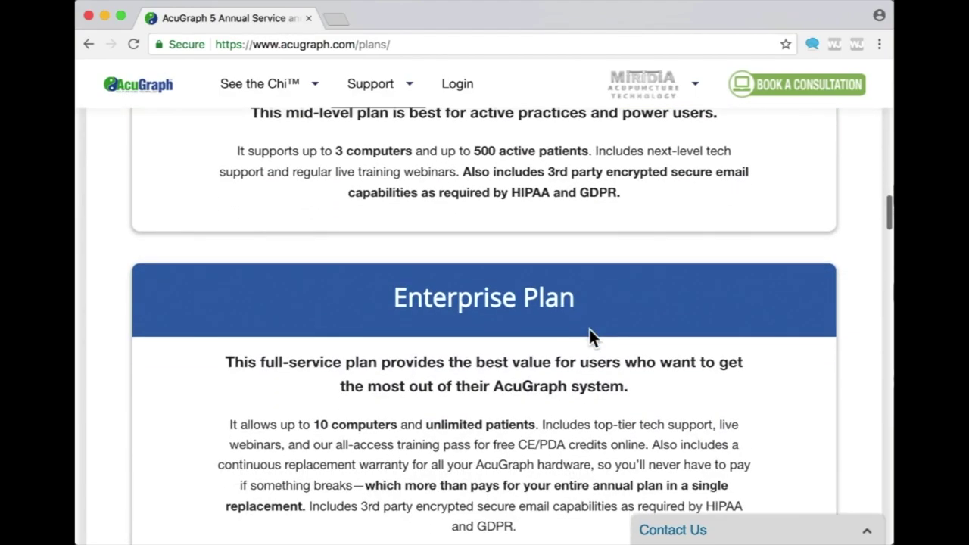
scroll(589, 329, "down", 10)
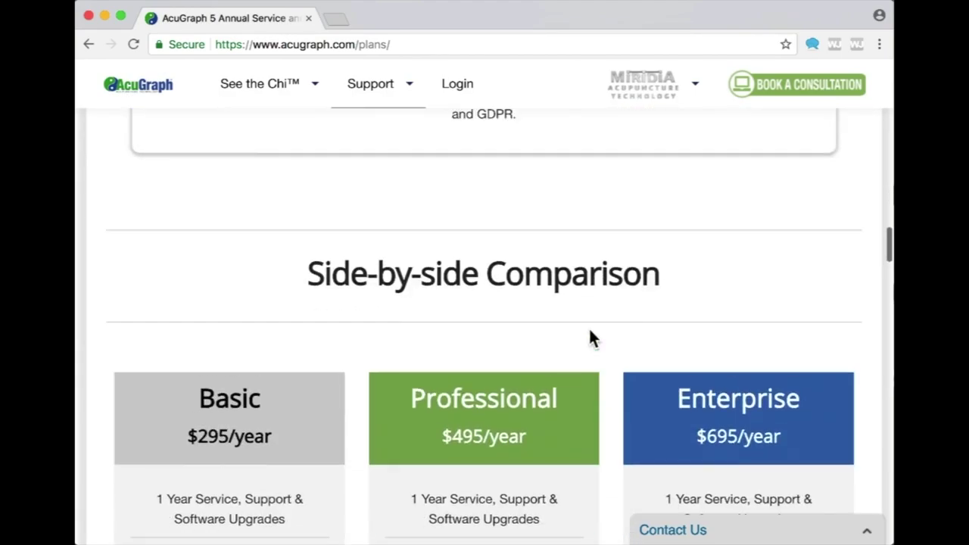
scroll(589, 328, "up", 18)
scroll(589, 328, "down", 14)
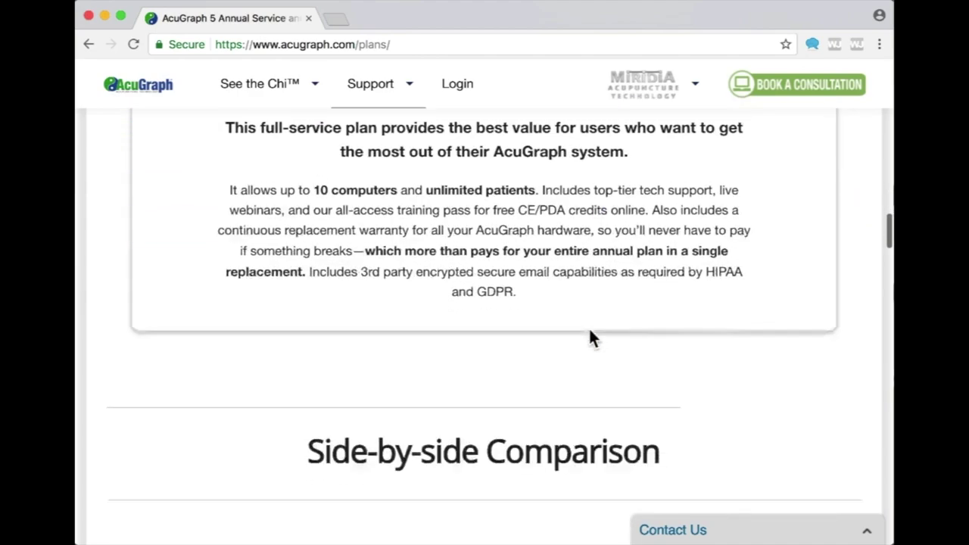
Examine the side-by-side comparison of the Basic, Professional and Enterprise plans, including what each one does not include.
scroll(590, 331, "down", 11)
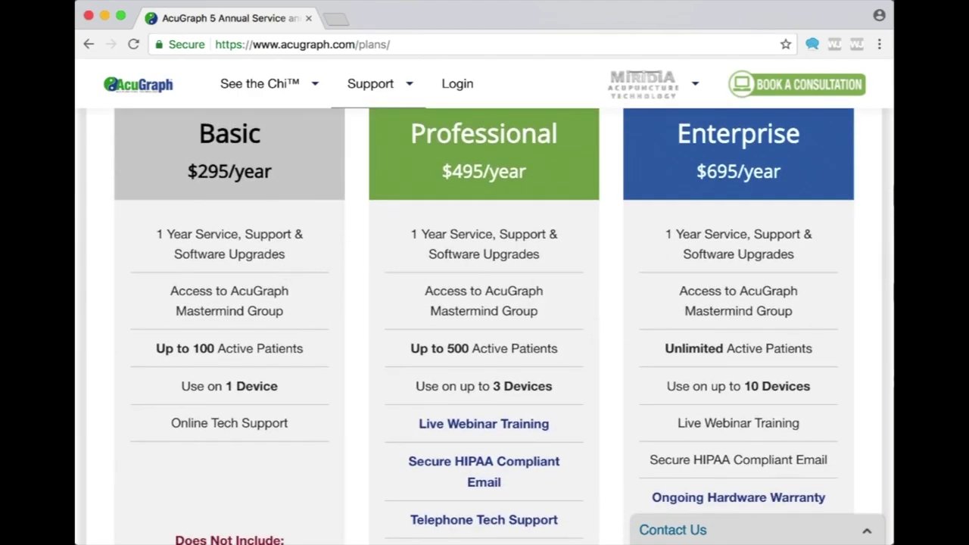
scroll(321, 340, "down", 4)
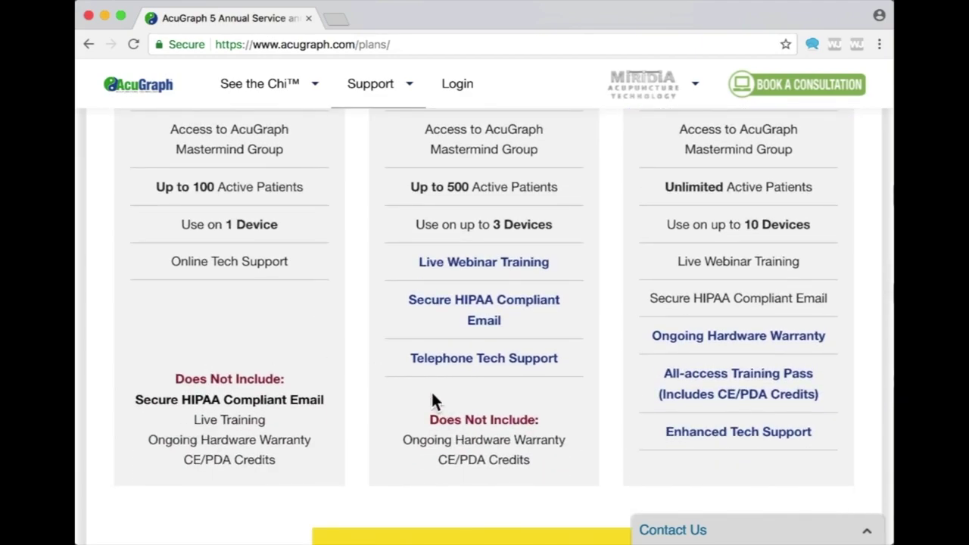
scroll(432, 400, "down", 3)
scroll(432, 400, "down", 3)
scroll(432, 363, "up", 9)
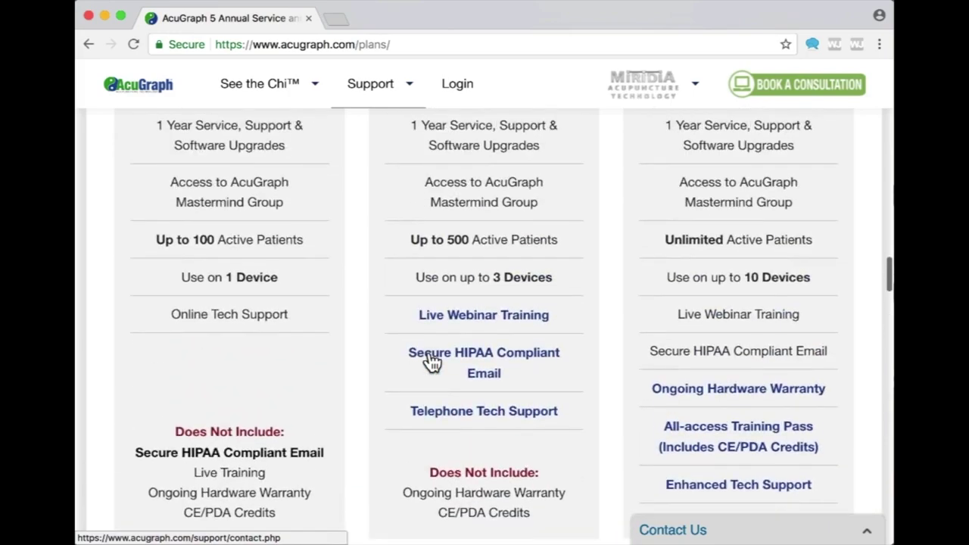
scroll(429, 352, "up", 1)
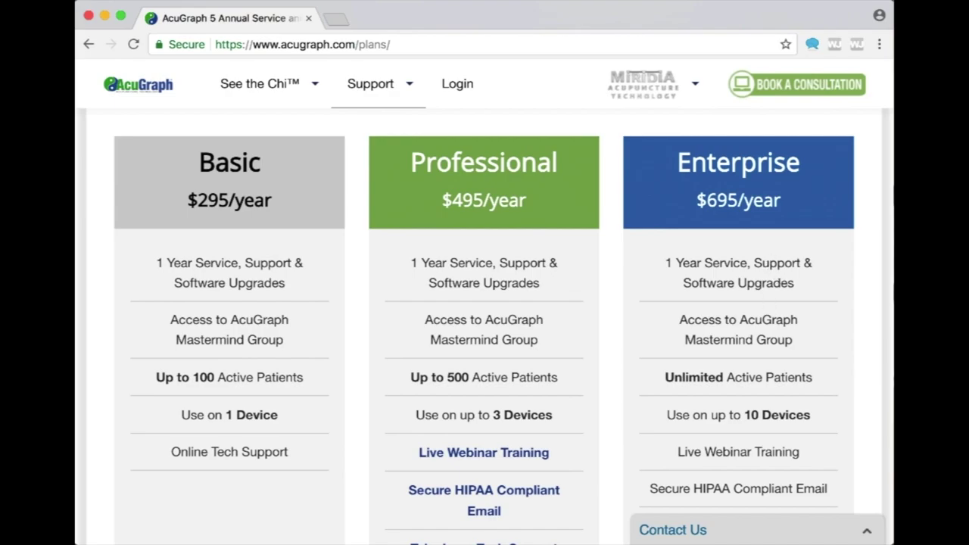
scroll(600, 350, "down", 10)
scroll(542, 99, "up", 12)
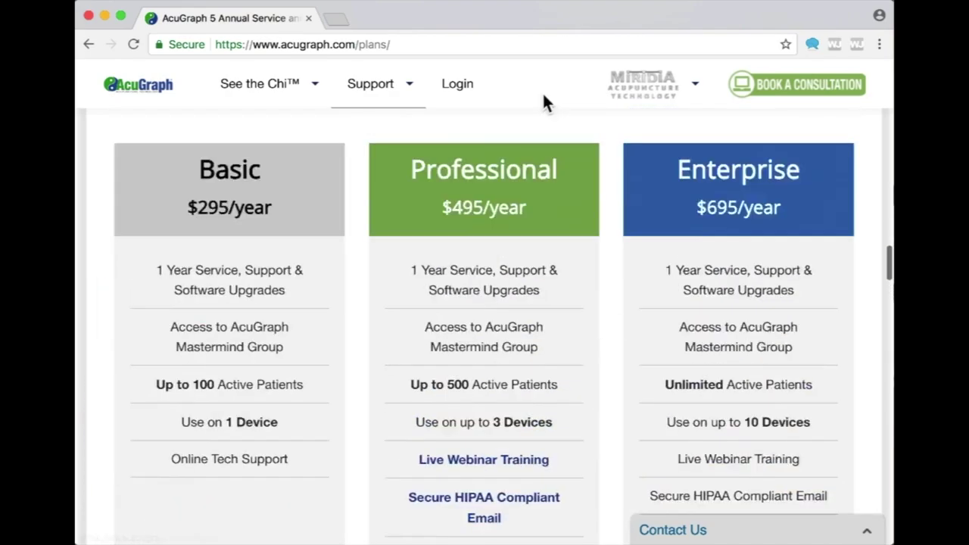
Close the browser window and return to the home screen in AcuGraph.
left_click(88, 15)
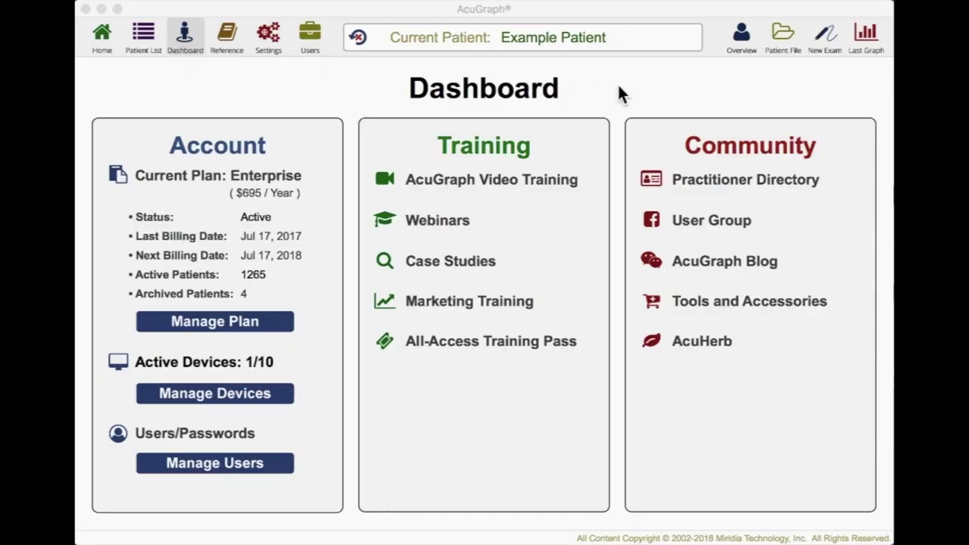
left_click(106, 36)
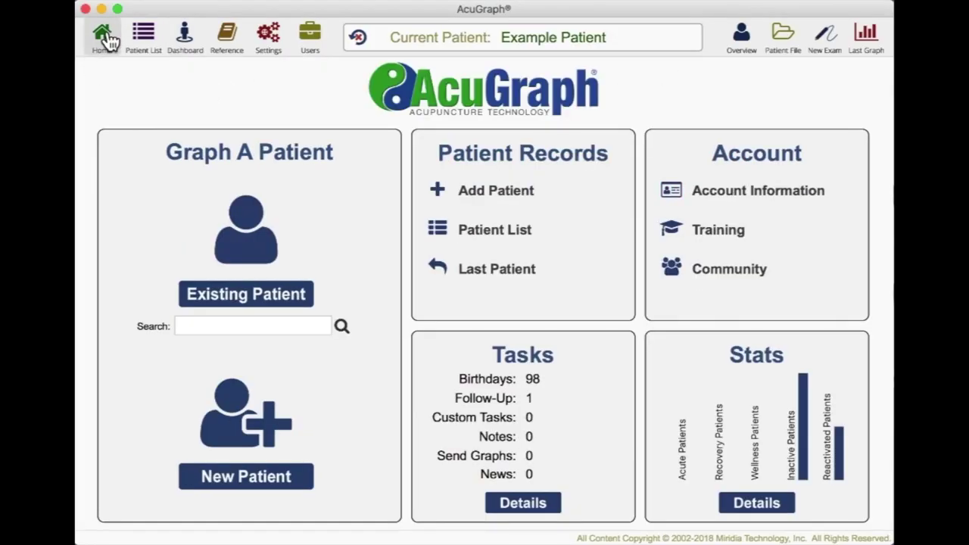